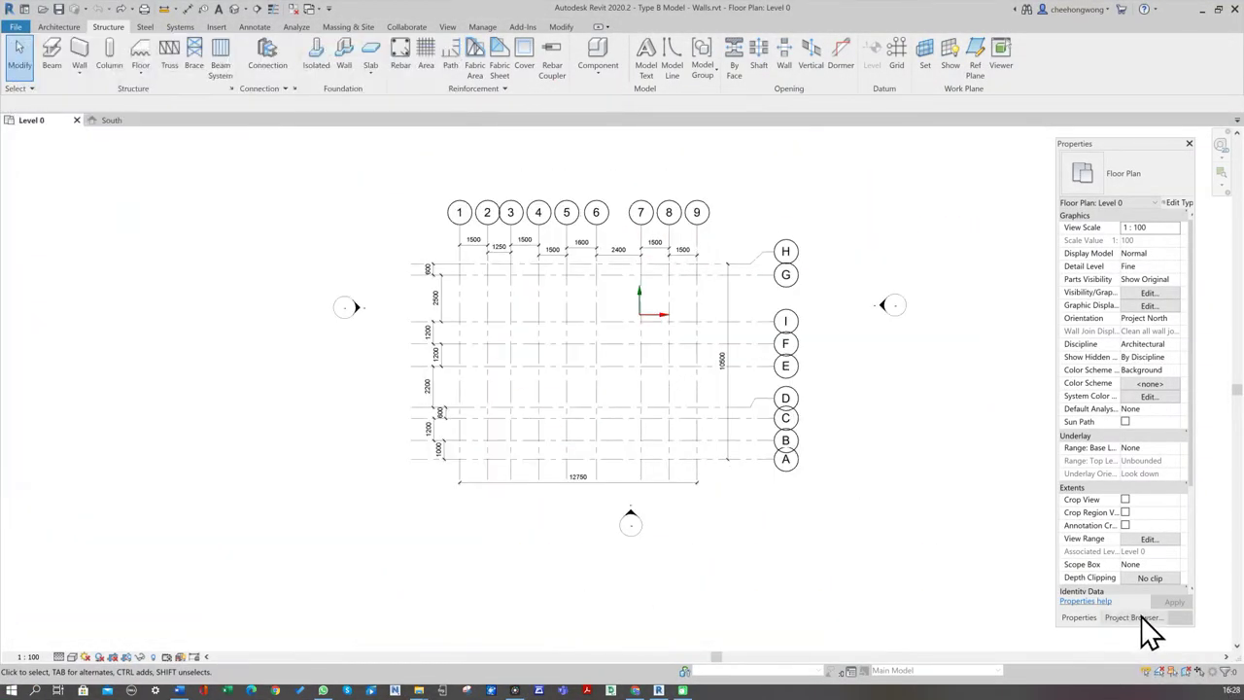
Step: Minimize the Word reference and show the Project Browser beside the Level 0 grid plan
click(1139, 616)
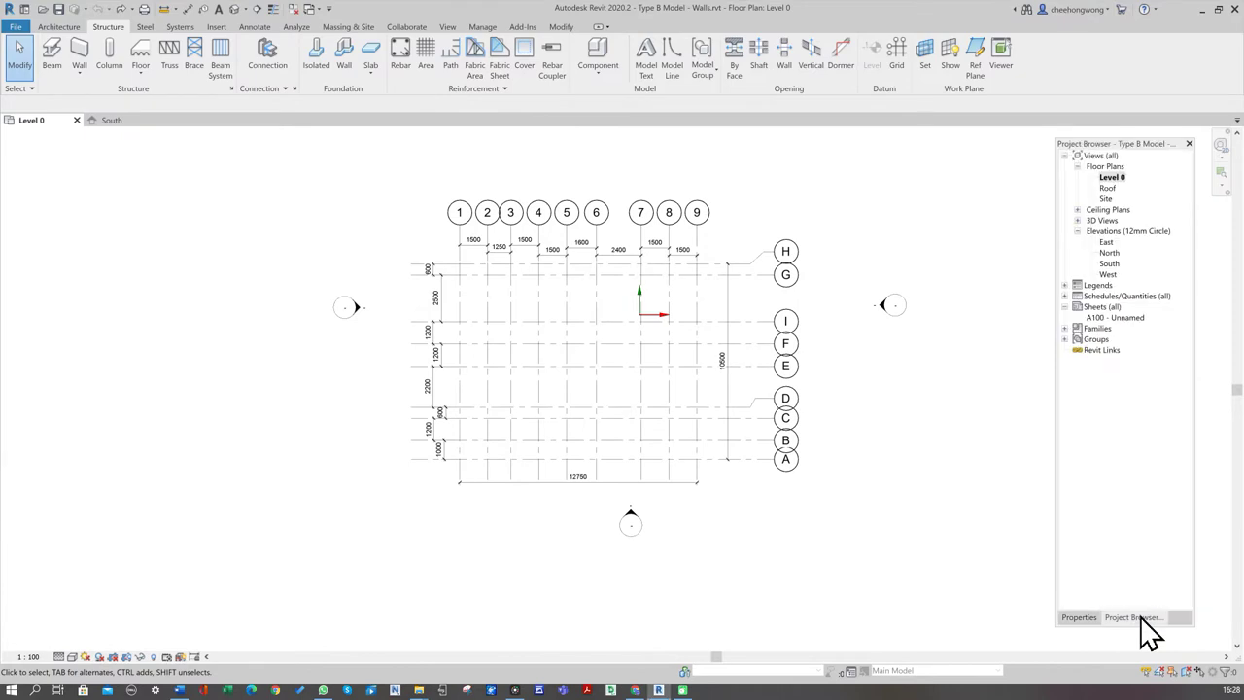
Step: Open the South elevation, check Roof is at 3150, and shift the level heads left
click(1114, 264)
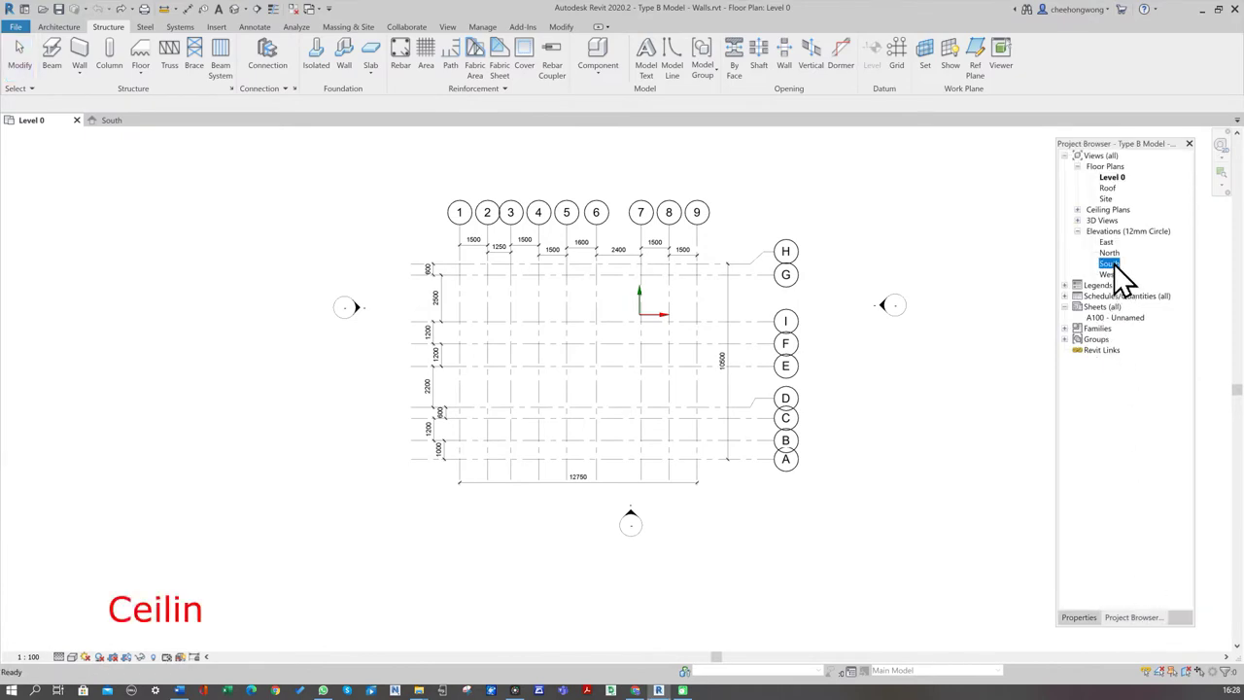
double_click(1114, 263)
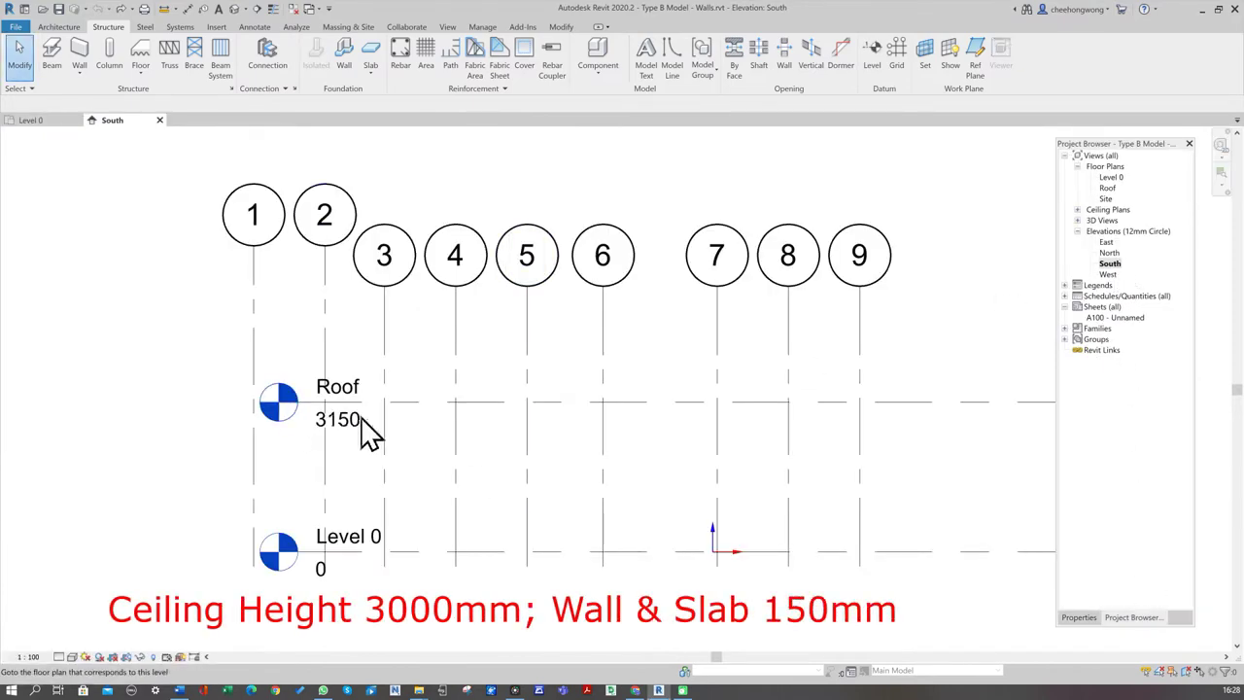
click(400, 403)
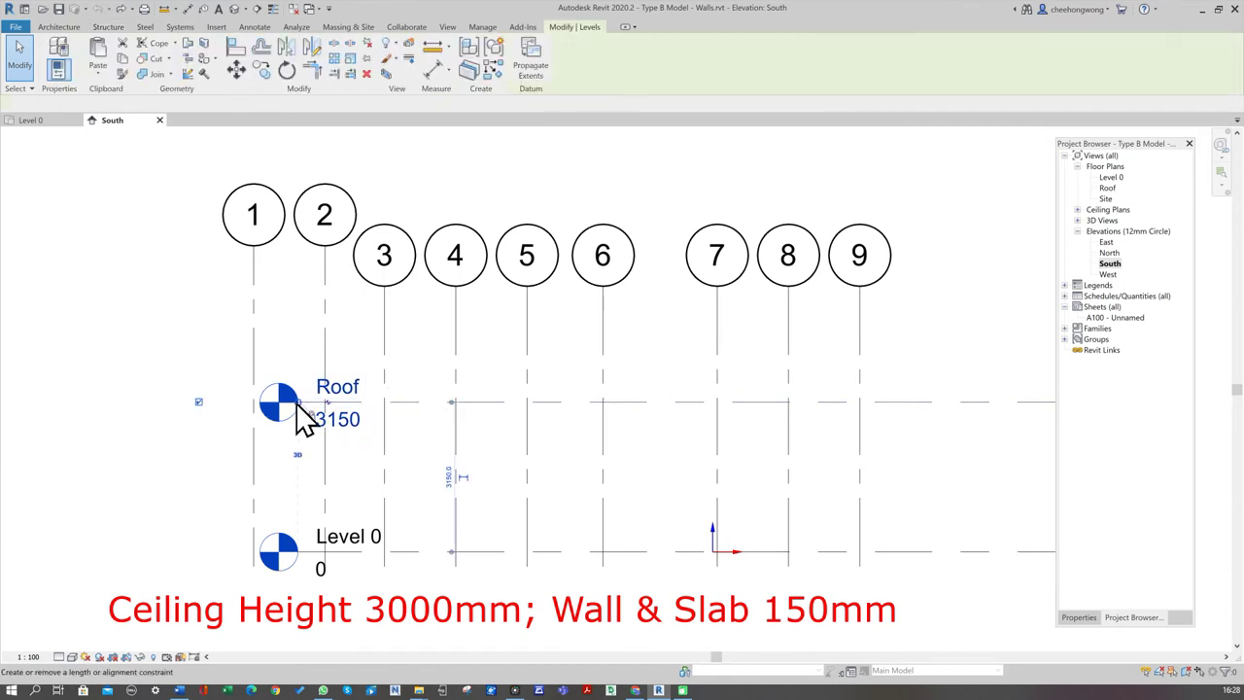
drag(303, 418, 156, 403)
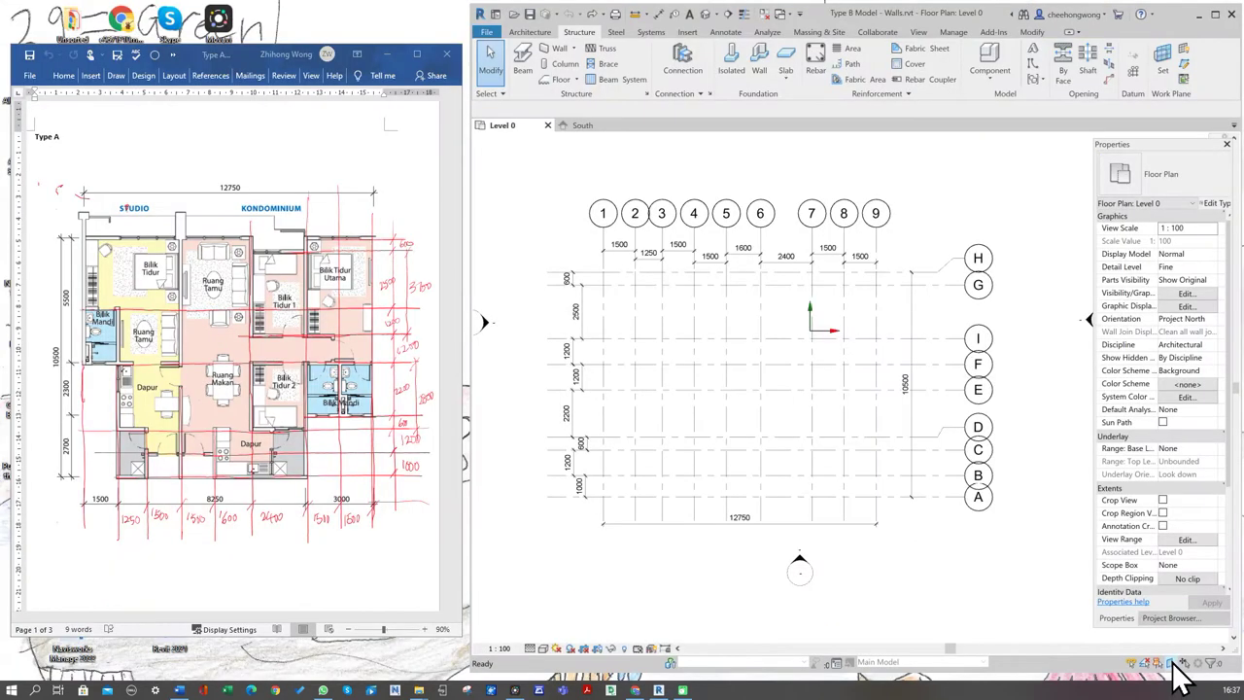
Step: Start a structural wall using the Wall-Ret_300Con concrete type
click(576, 51)
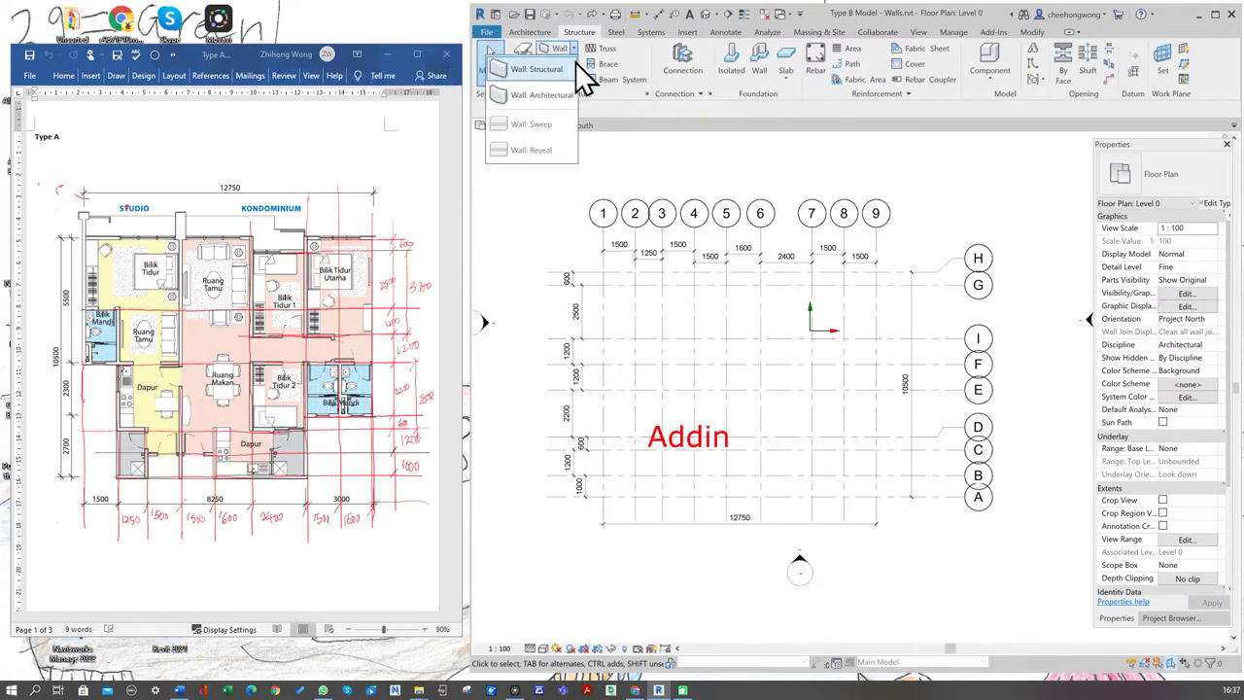
click(562, 70)
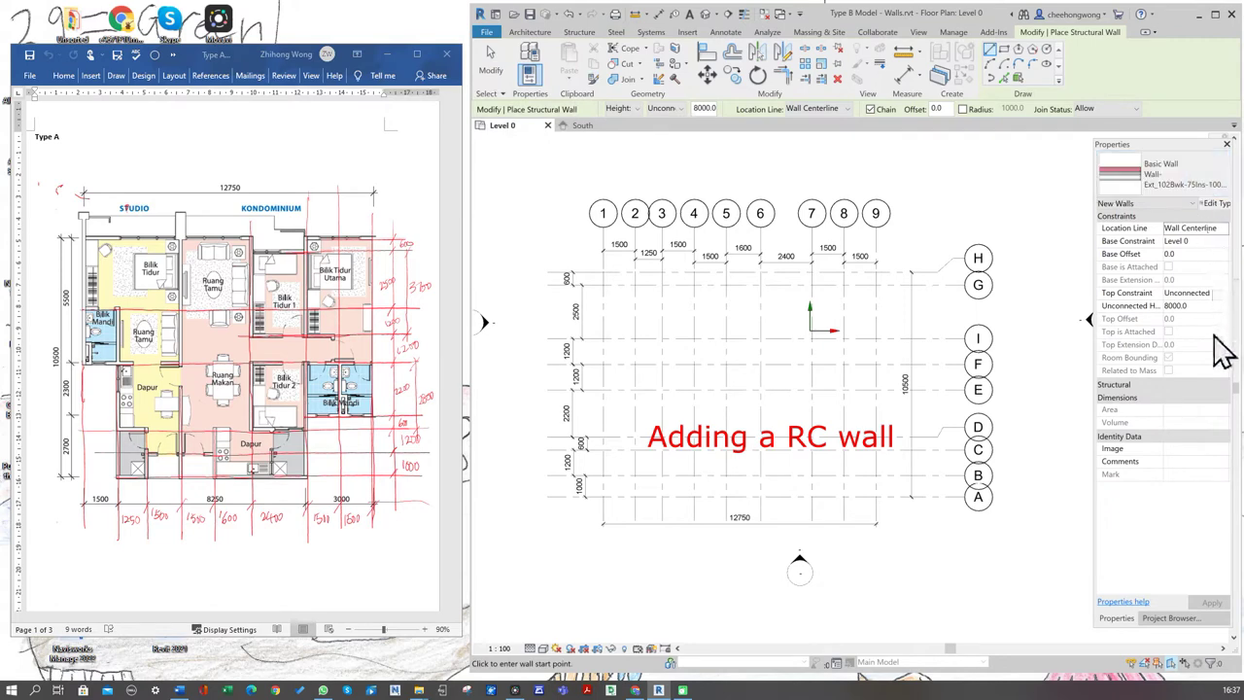
click(1203, 194)
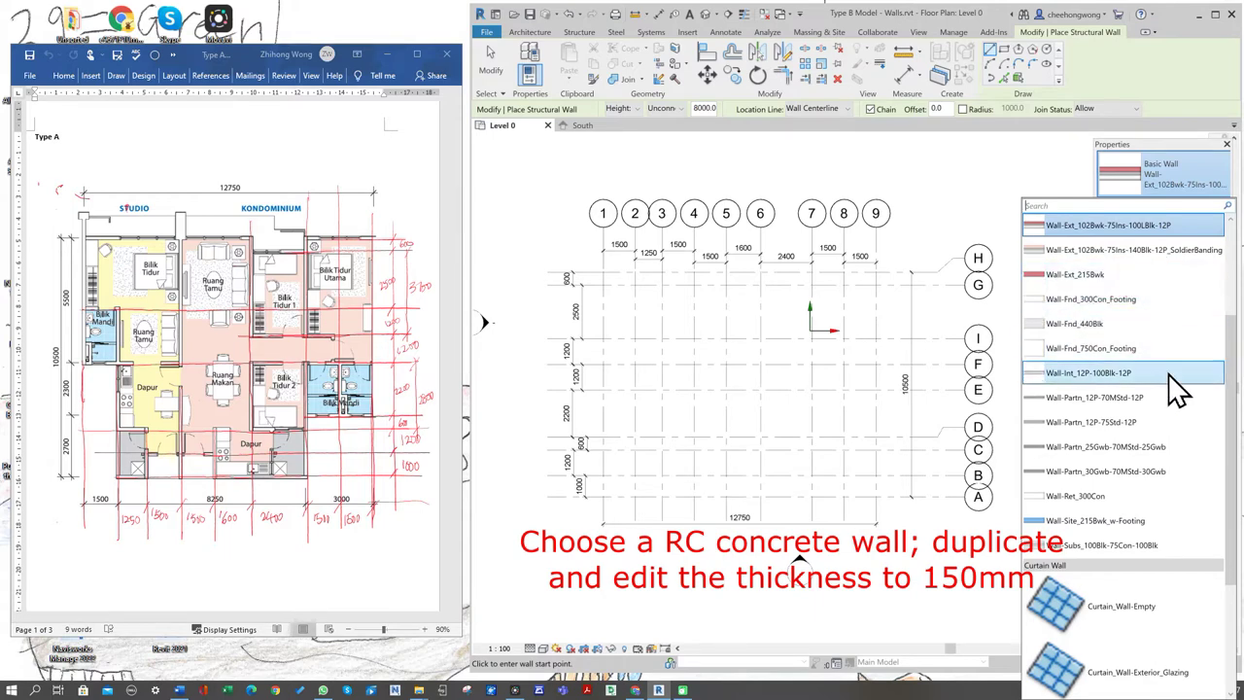
click(1209, 200)
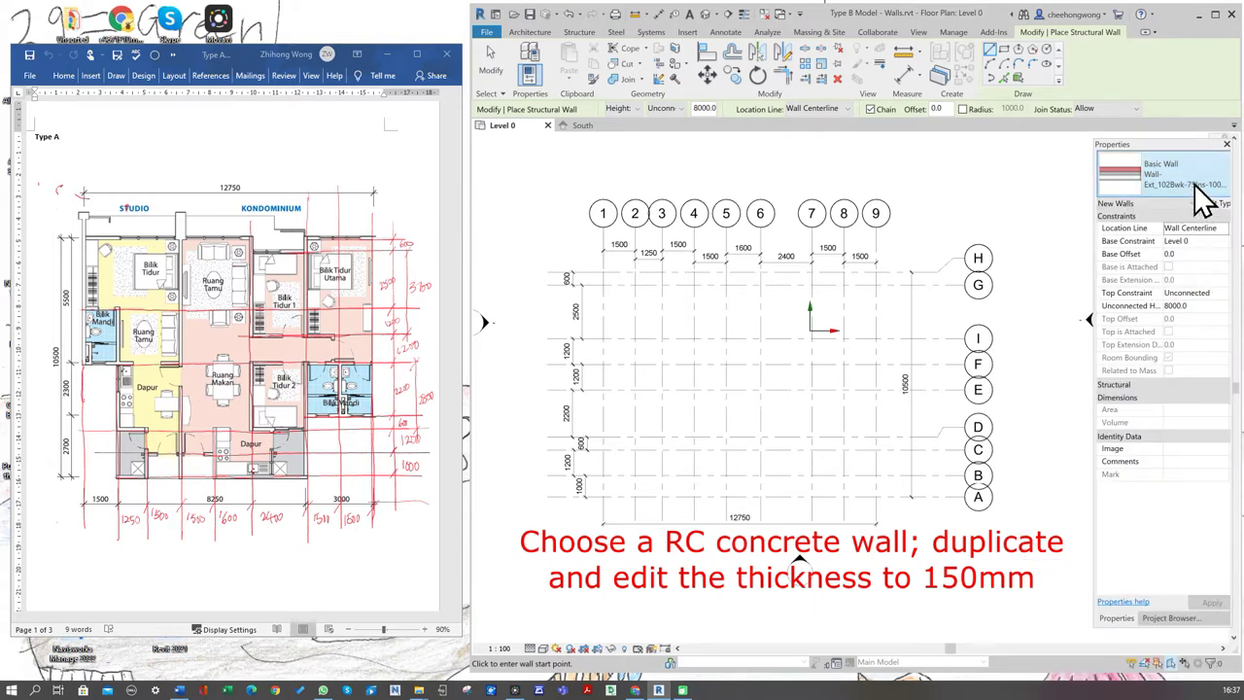
click(1205, 196)
click(1144, 500)
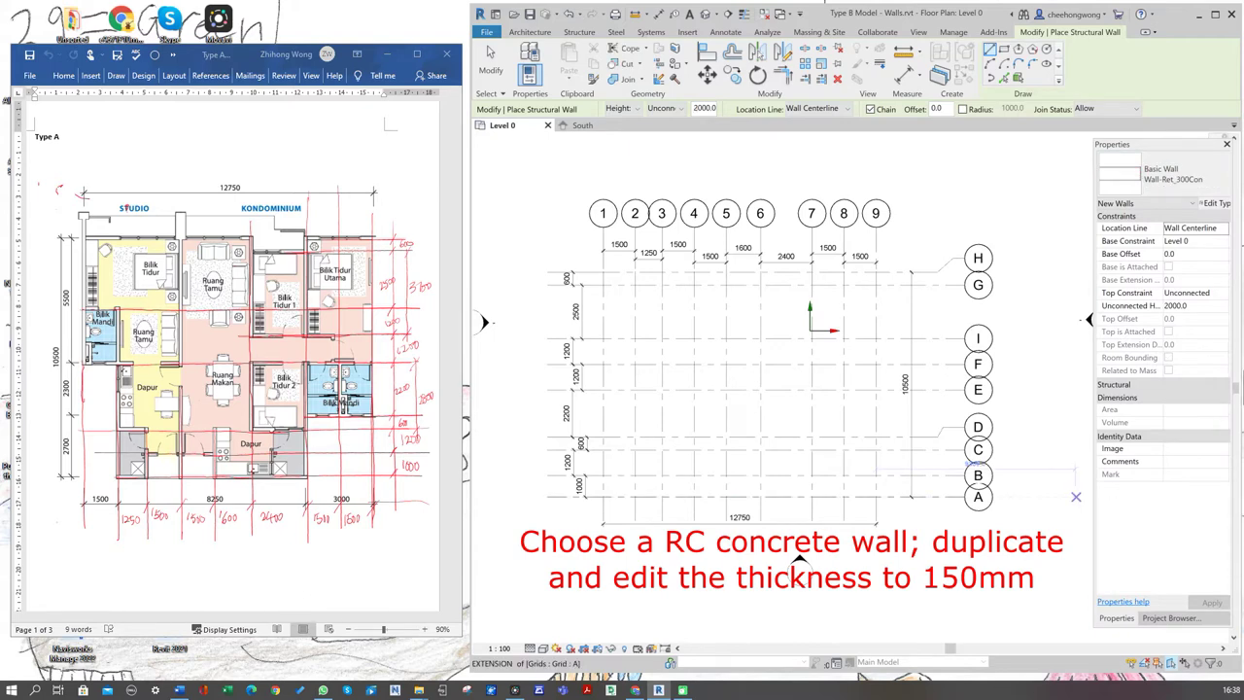
Step: Duplicate Wall-Ret_300Con as 'RC Concrete Wall 150mm' with a 150 thick structure layer
click(1215, 204)
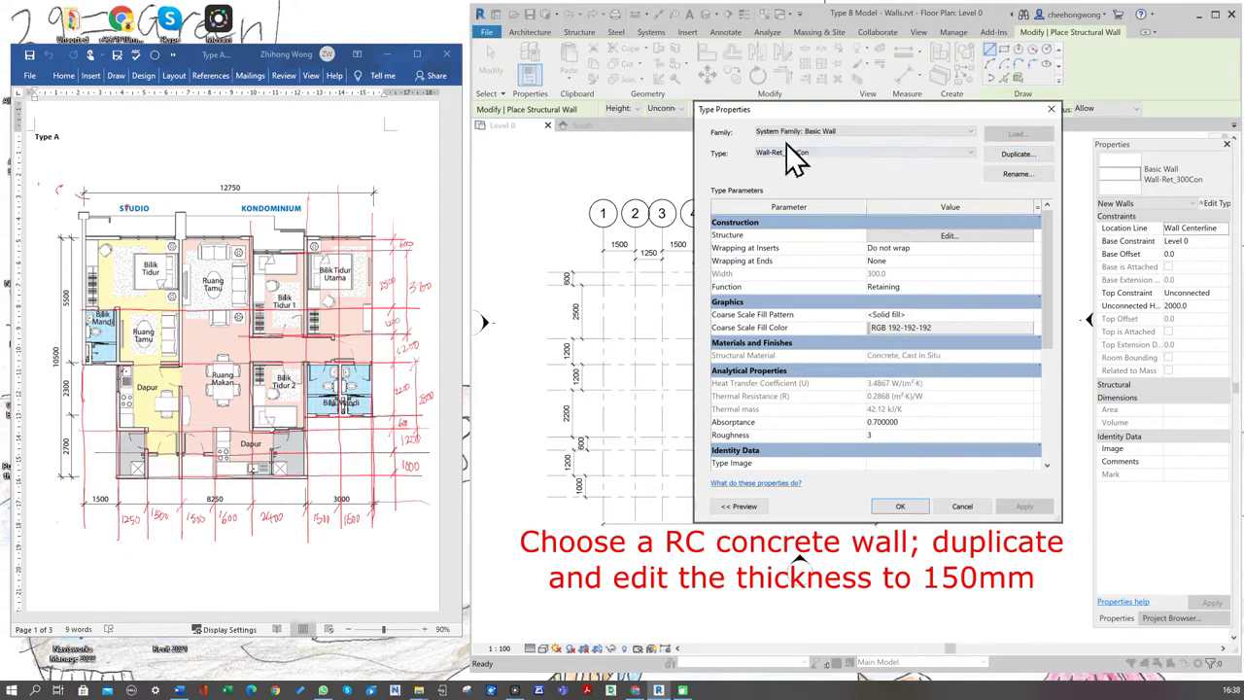
click(1018, 156)
text(RC Concrete Wall 15)
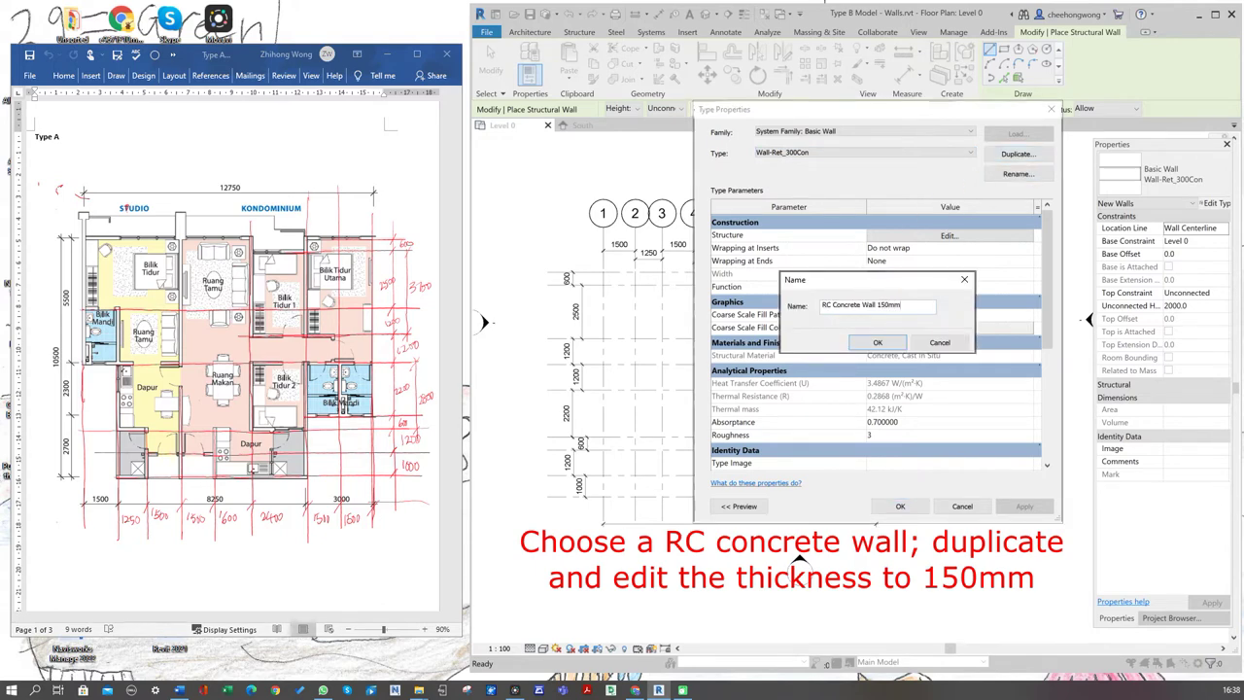
text(0mm)
click(858, 342)
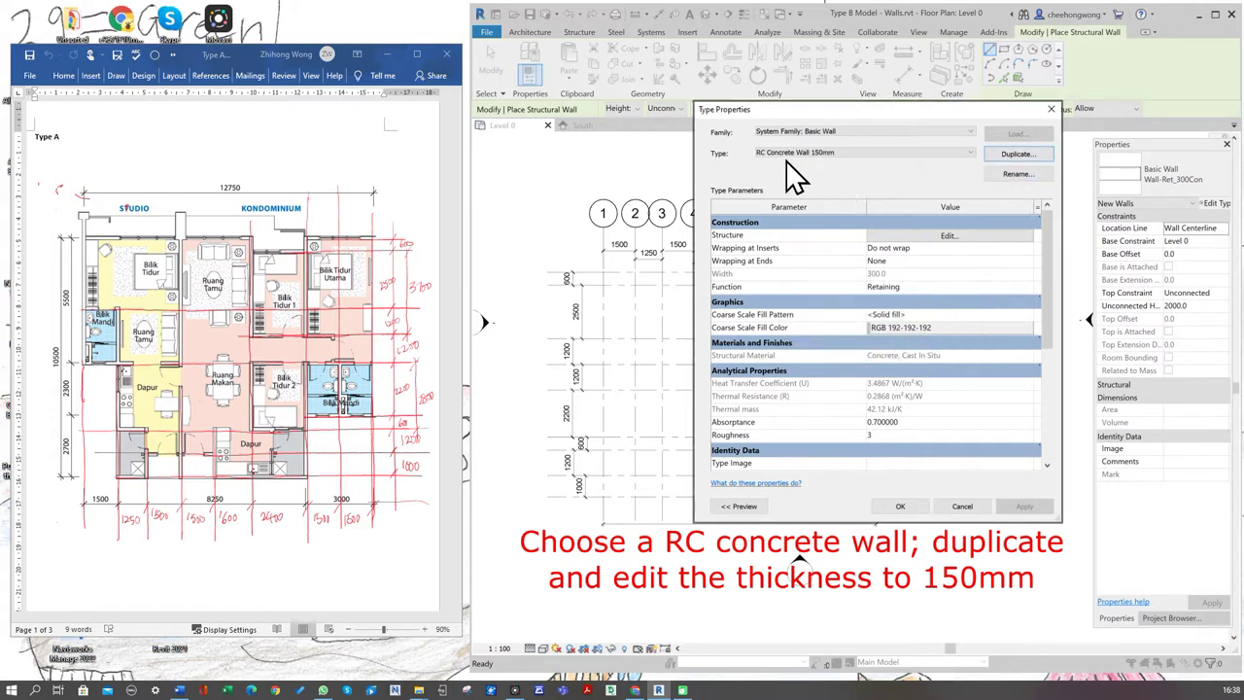
click(947, 236)
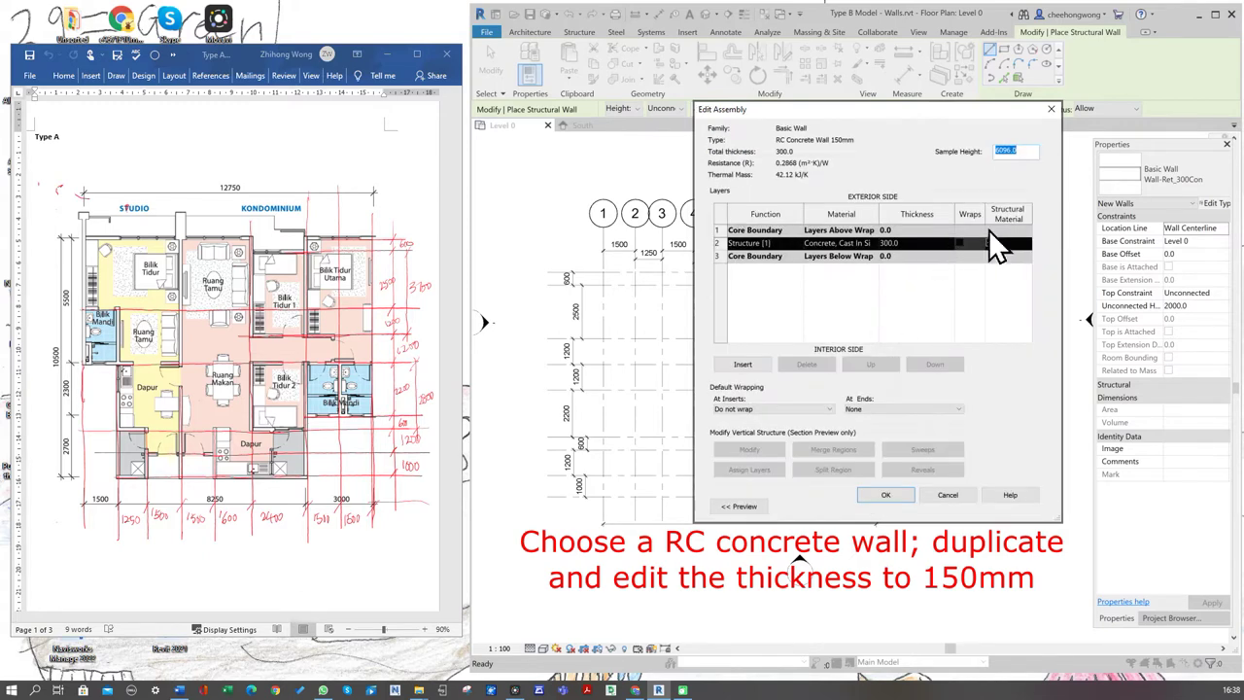
click(884, 243)
key(BackSpace)
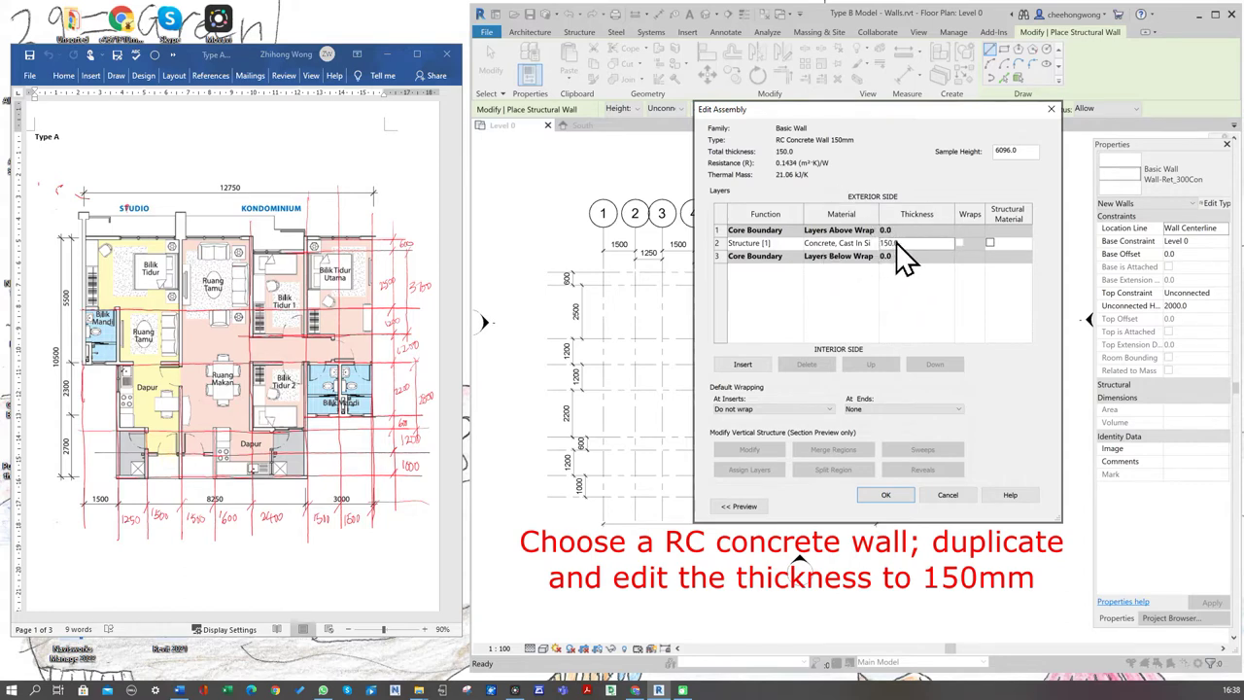
click(887, 495)
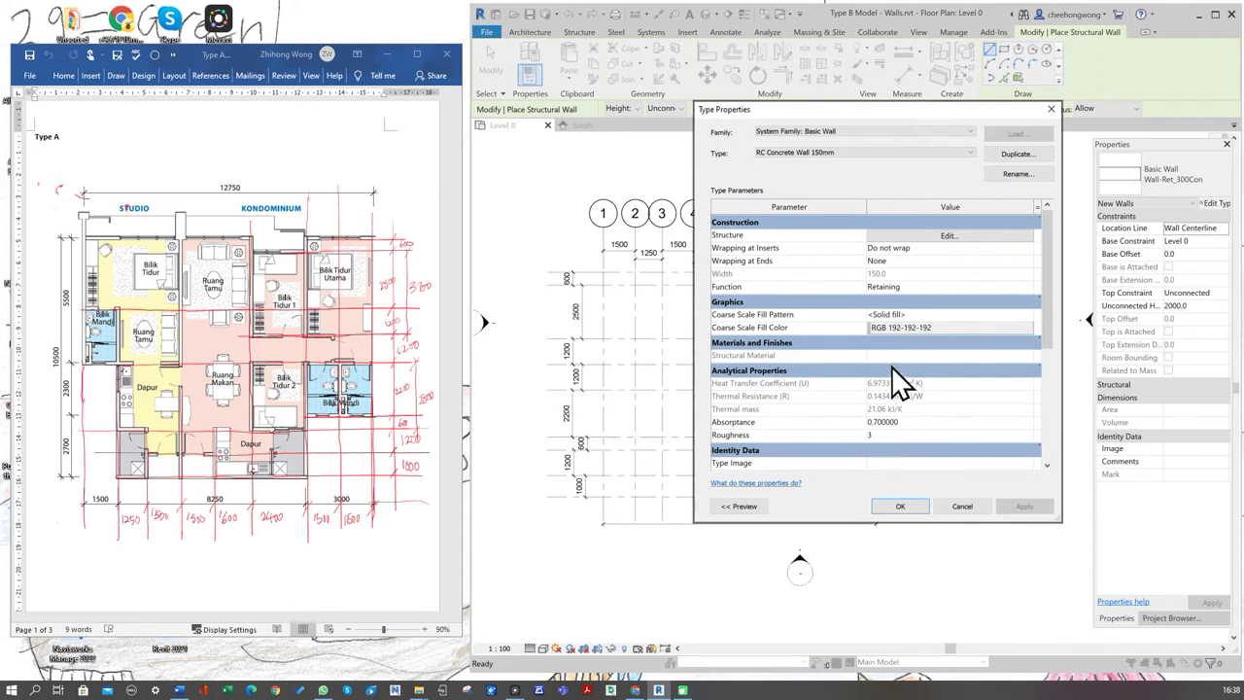
click(900, 506)
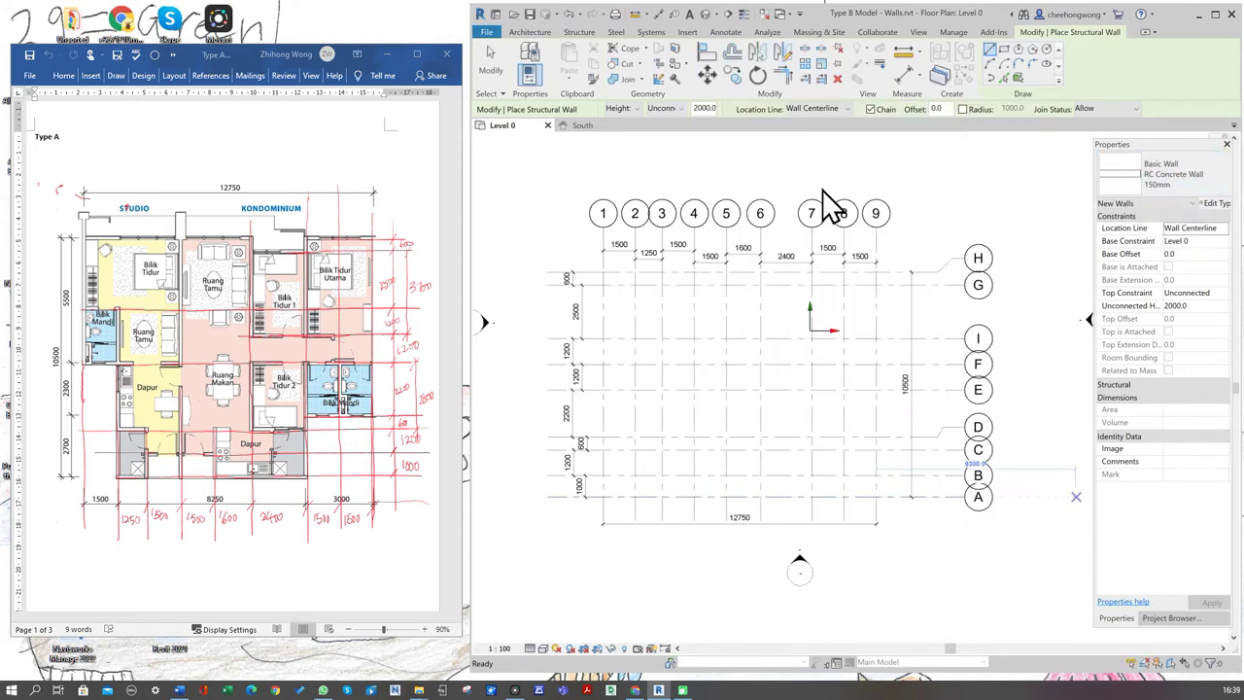
Step: Set walls to extend upward by Height; a 0 height is rejected with a warning
click(634, 110)
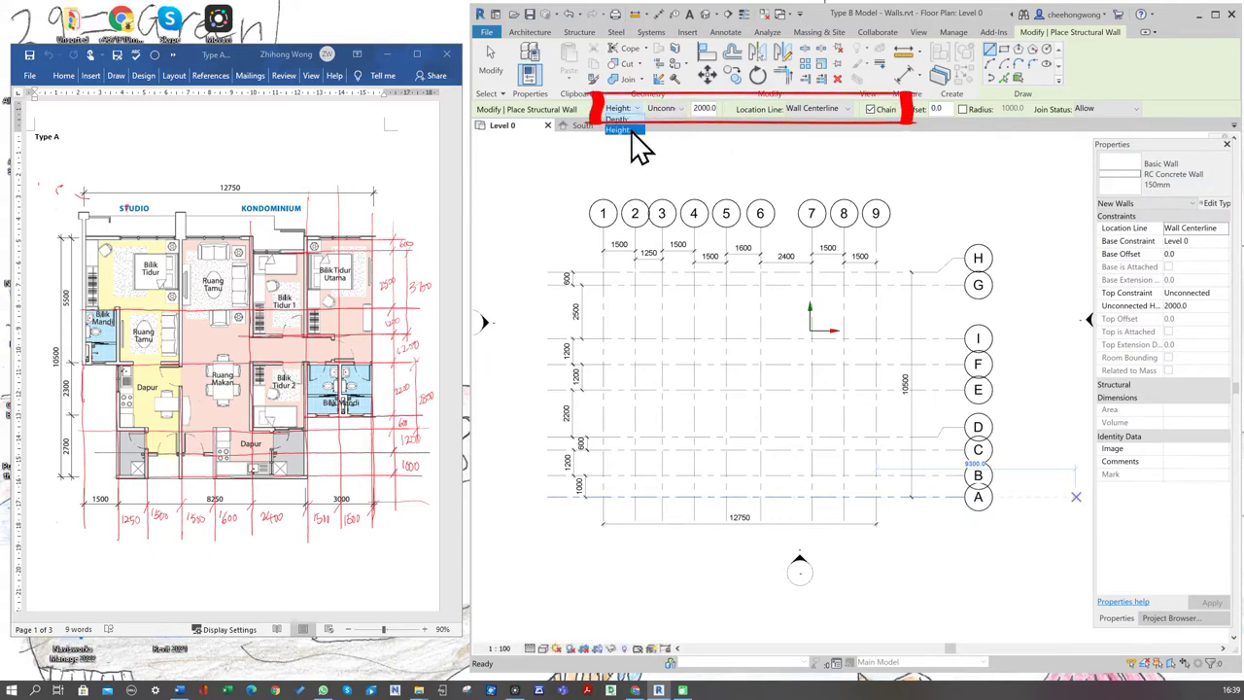
click(631, 131)
double_click(698, 107)
text(0)
click(799, 145)
key(Return)
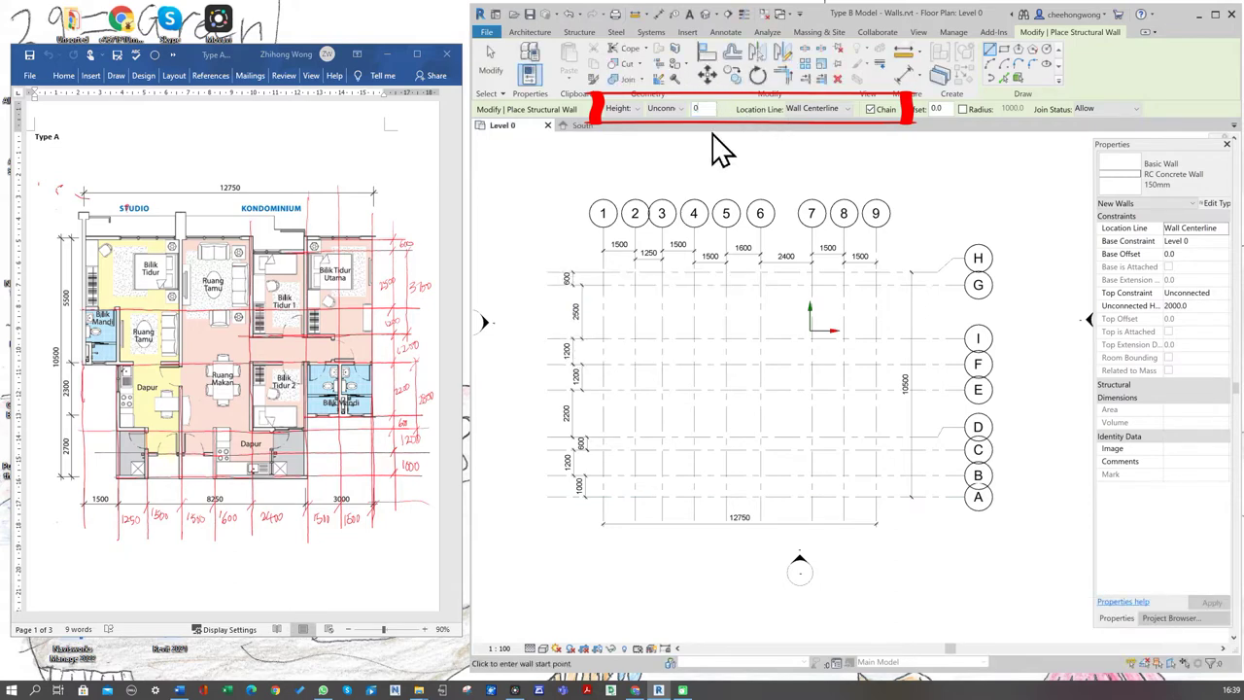
click(775, 165)
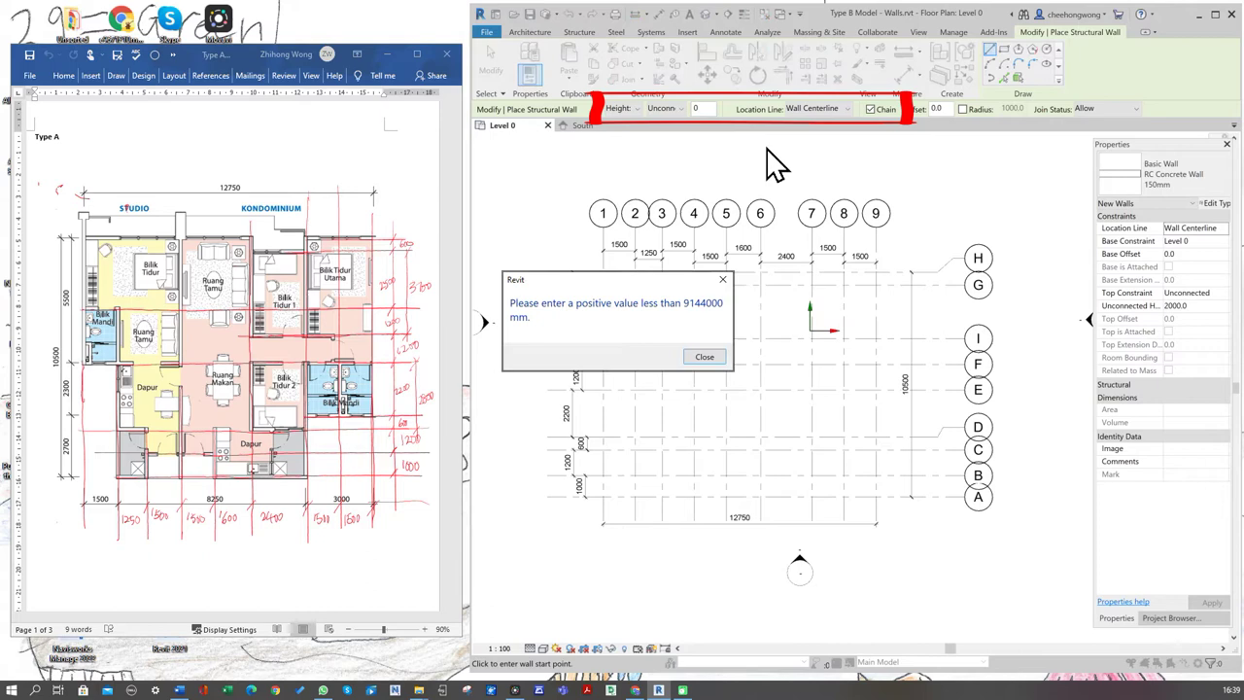
click(709, 357)
click(694, 108)
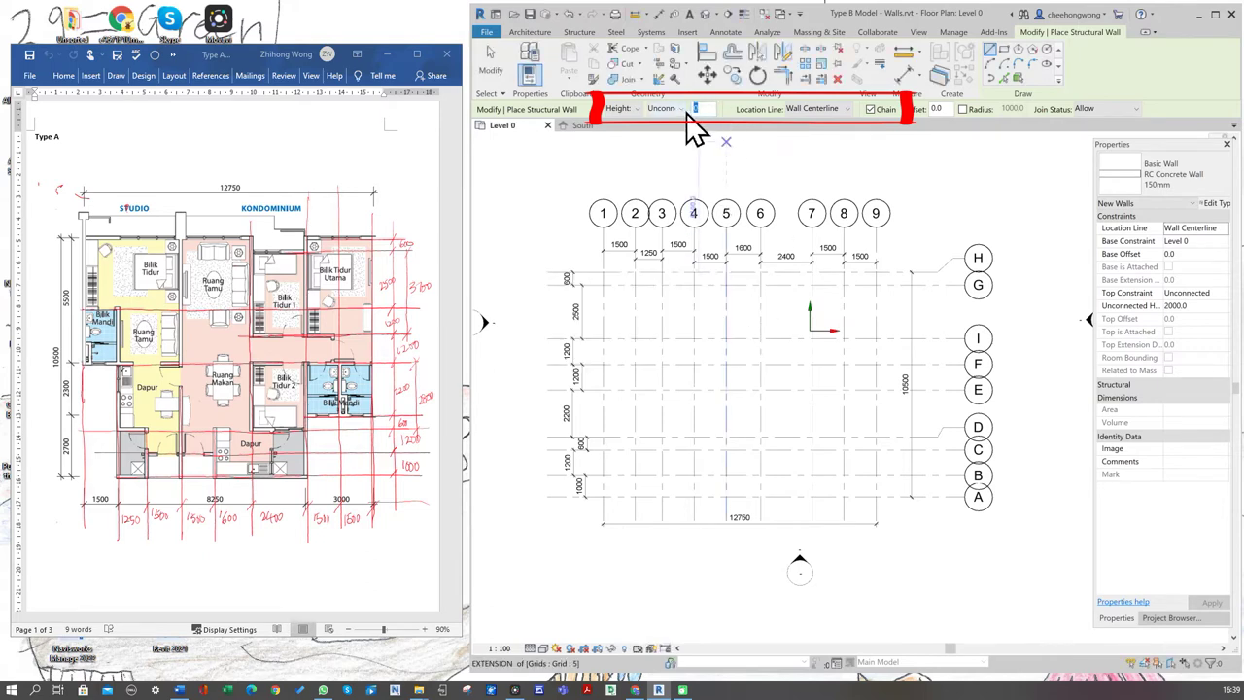
Step: Set the wall Top Constraint to Up to level: Roof, giving 3150 height
click(1223, 293)
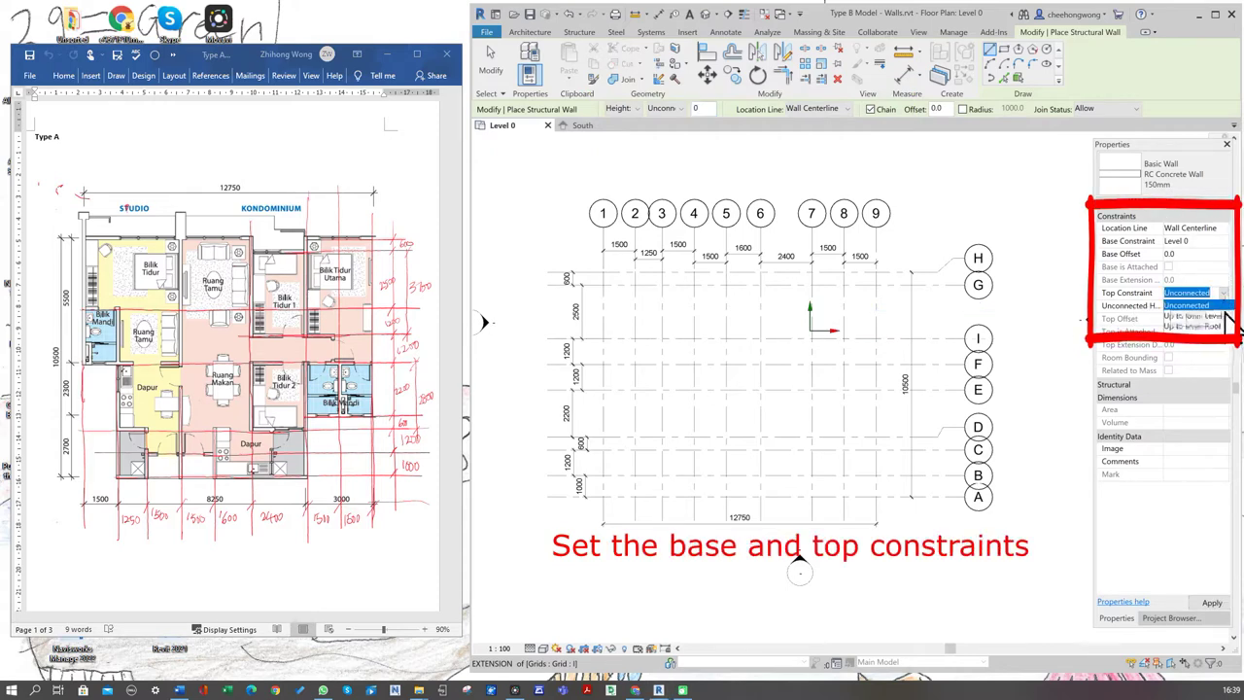
click(1200, 326)
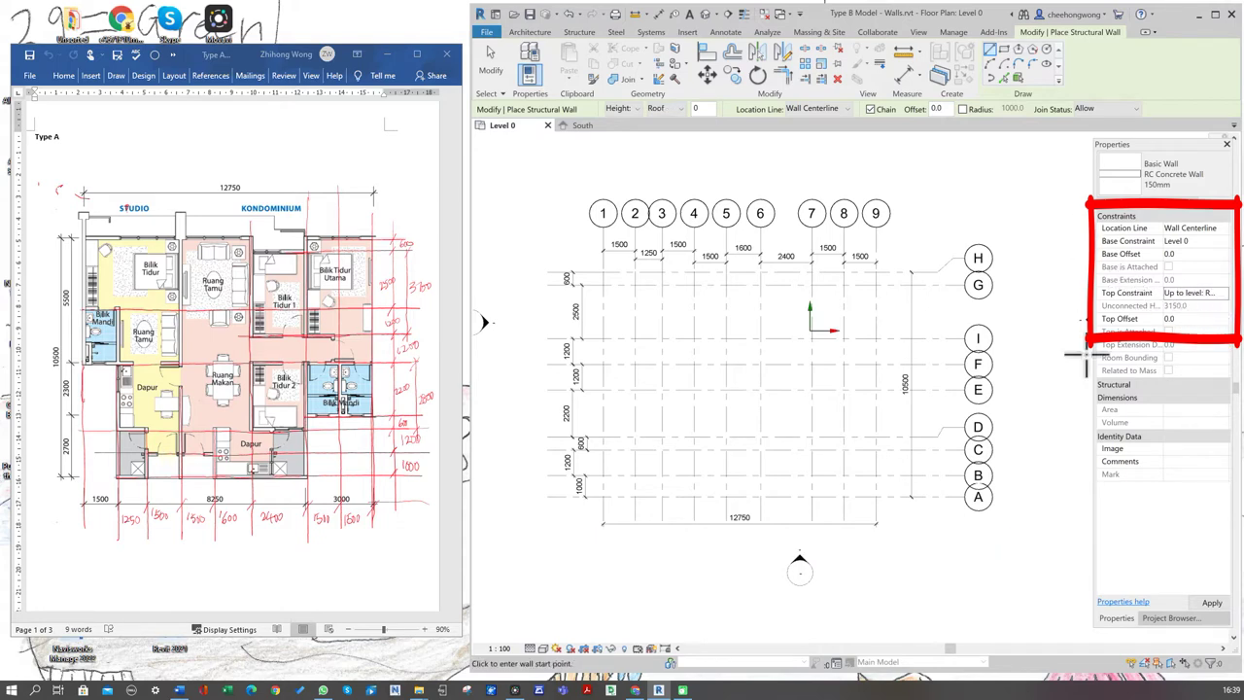
click(1210, 603)
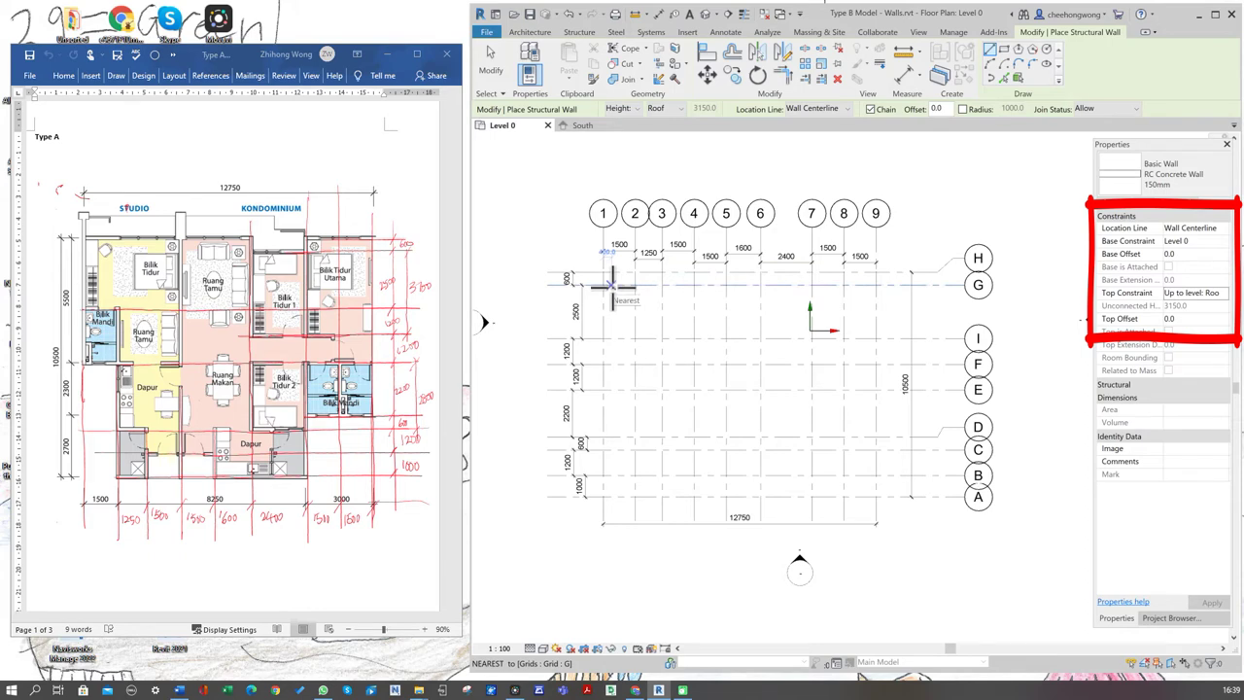
Step: Draw the remaining perimeter walls from grid 1/H to grid 9 and around to close the loop
scroll(607, 285, up, 2)
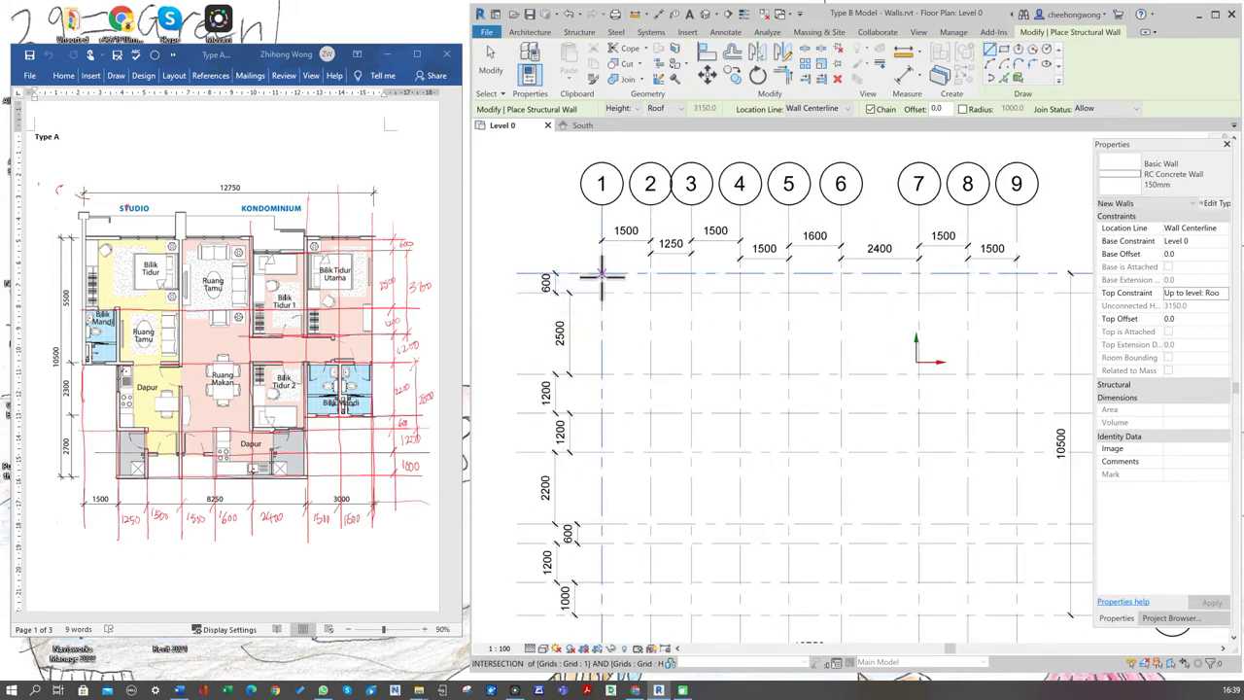
click(601, 276)
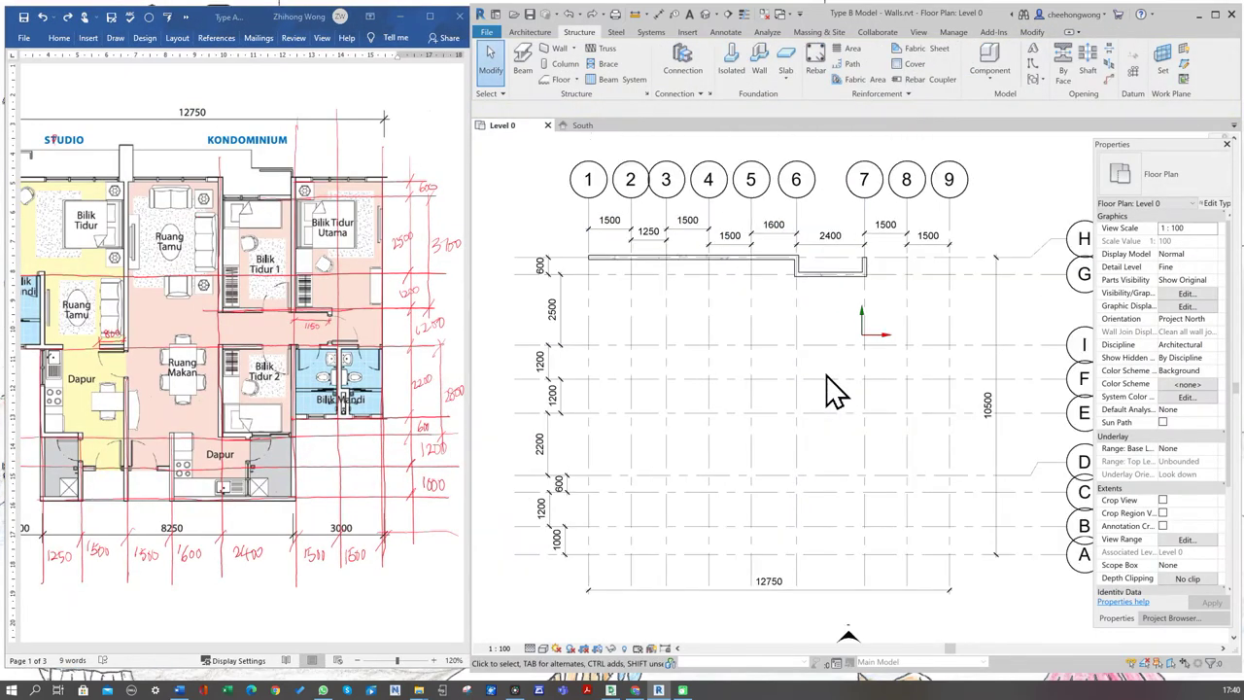
key(w)
key(a)
scroll(877, 244, up, 2)
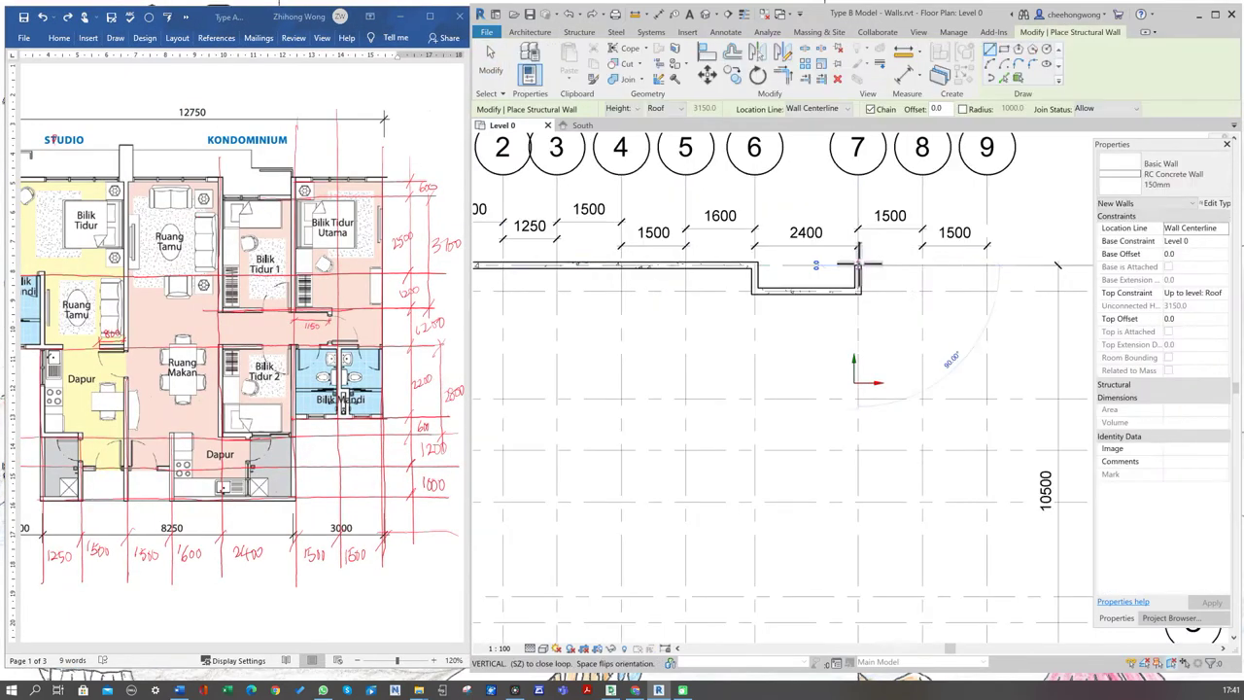
click(986, 265)
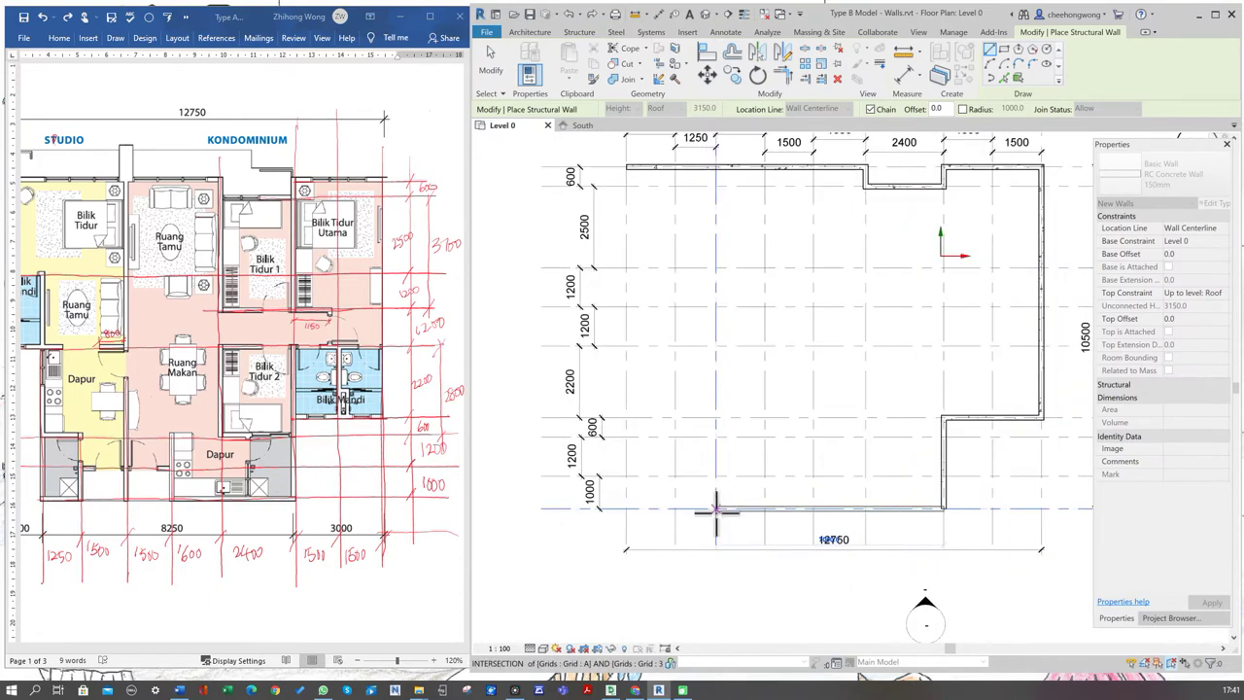
click(716, 506)
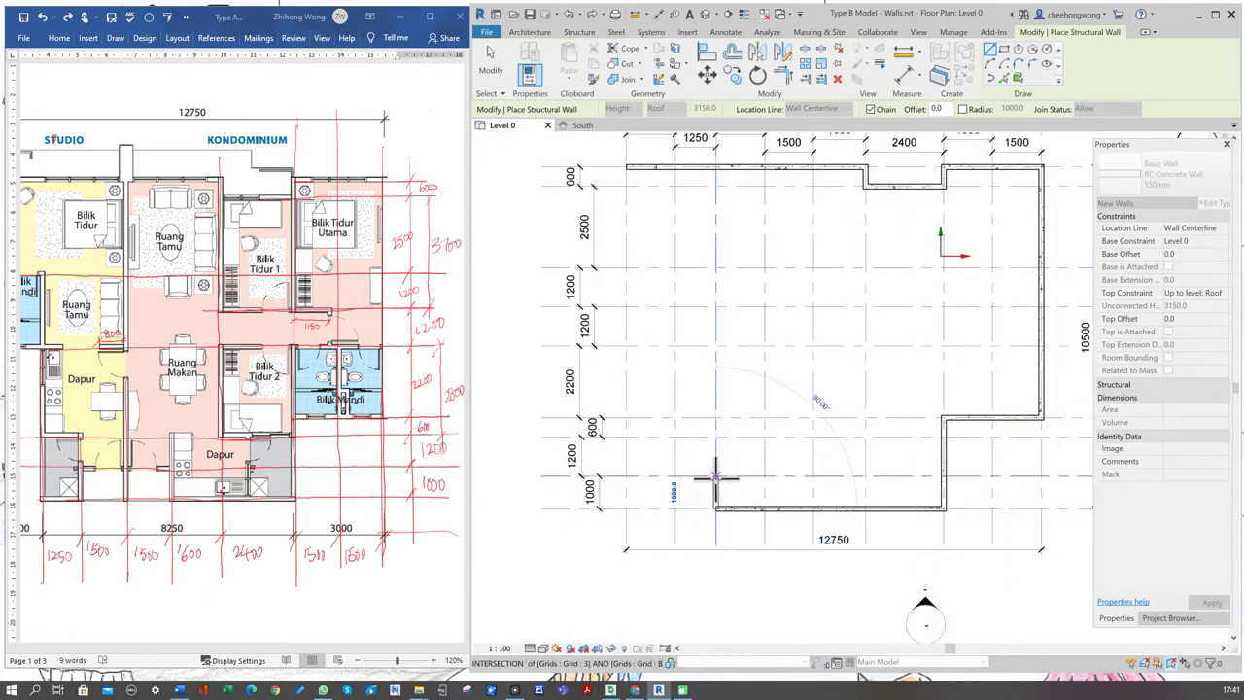
click(716, 476)
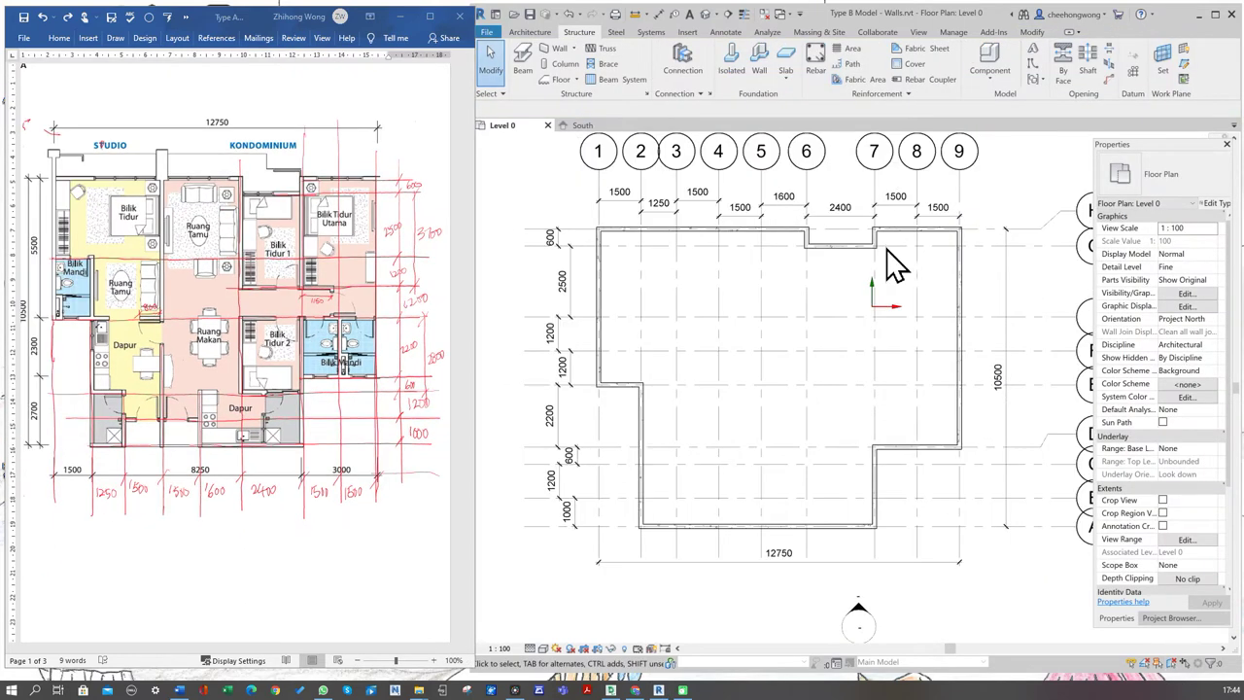
Step: Draw interior walls from the notch corner down to the grid intersection and stub endpoint
scroll(889, 272, up, 2)
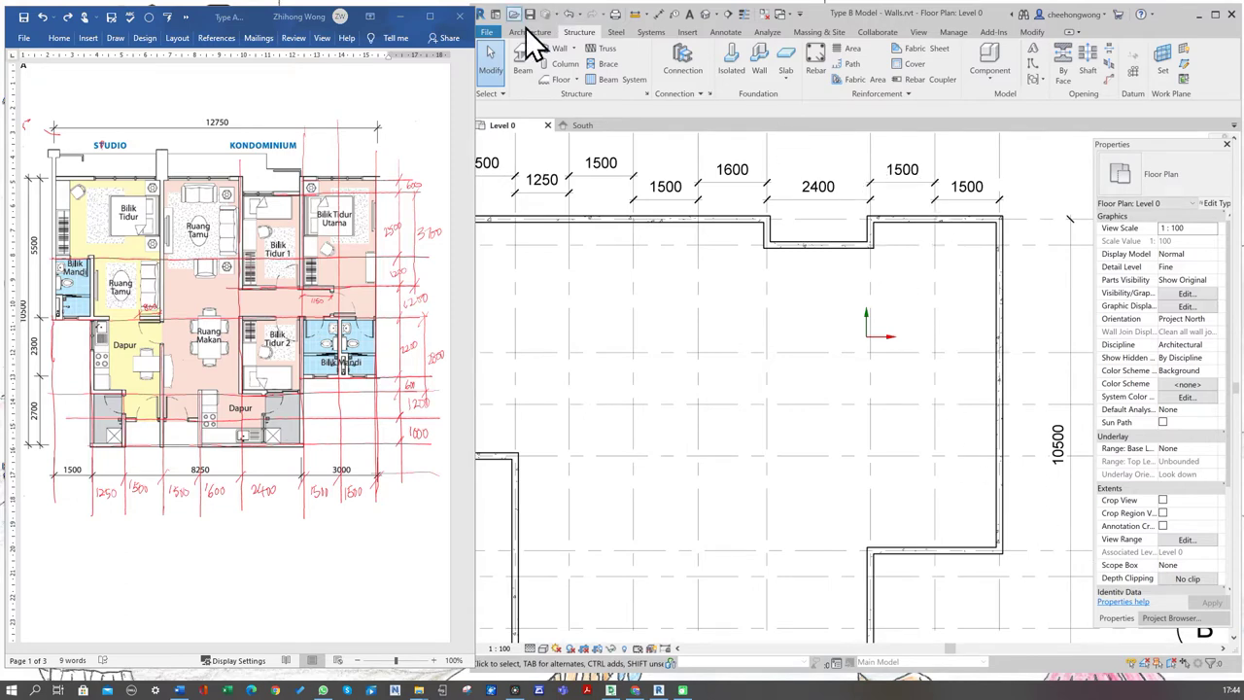
click(556, 50)
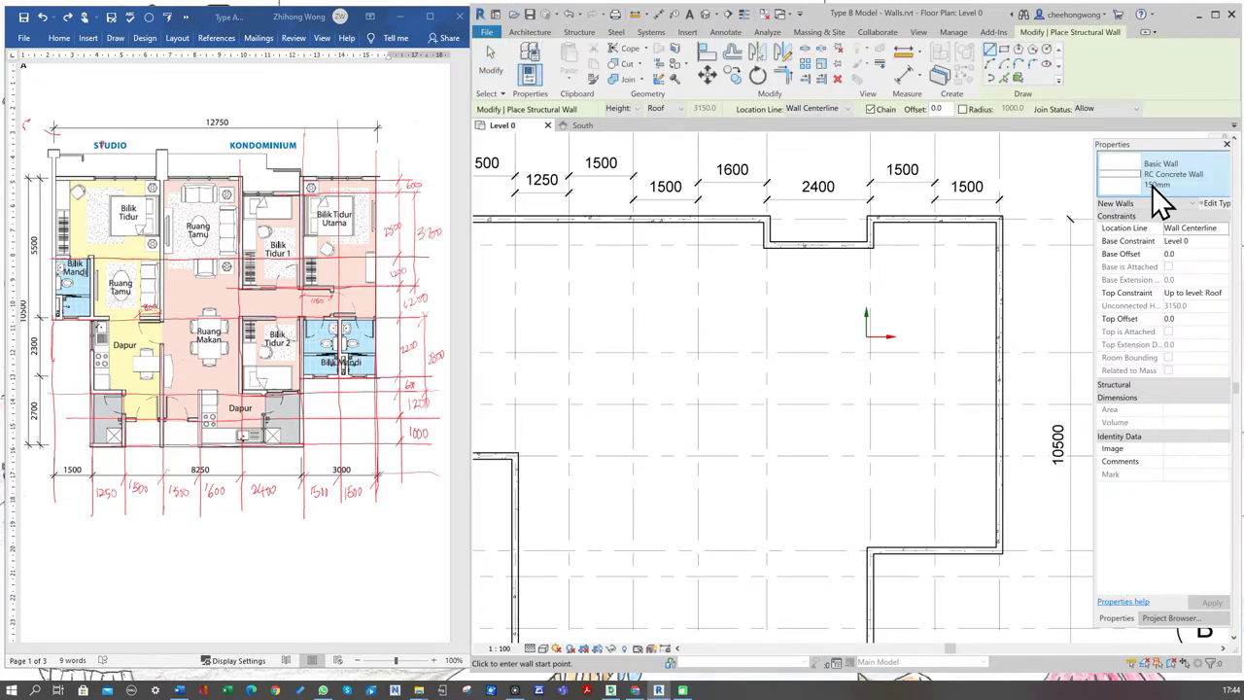
click(867, 245)
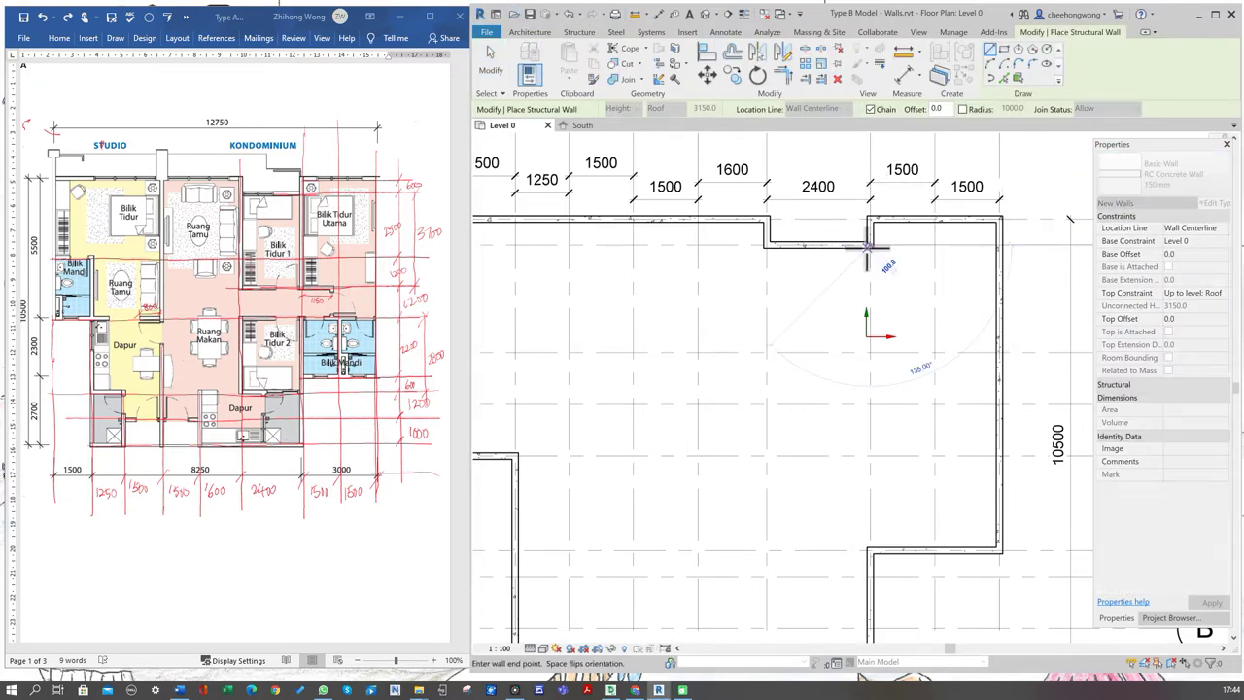
click(870, 403)
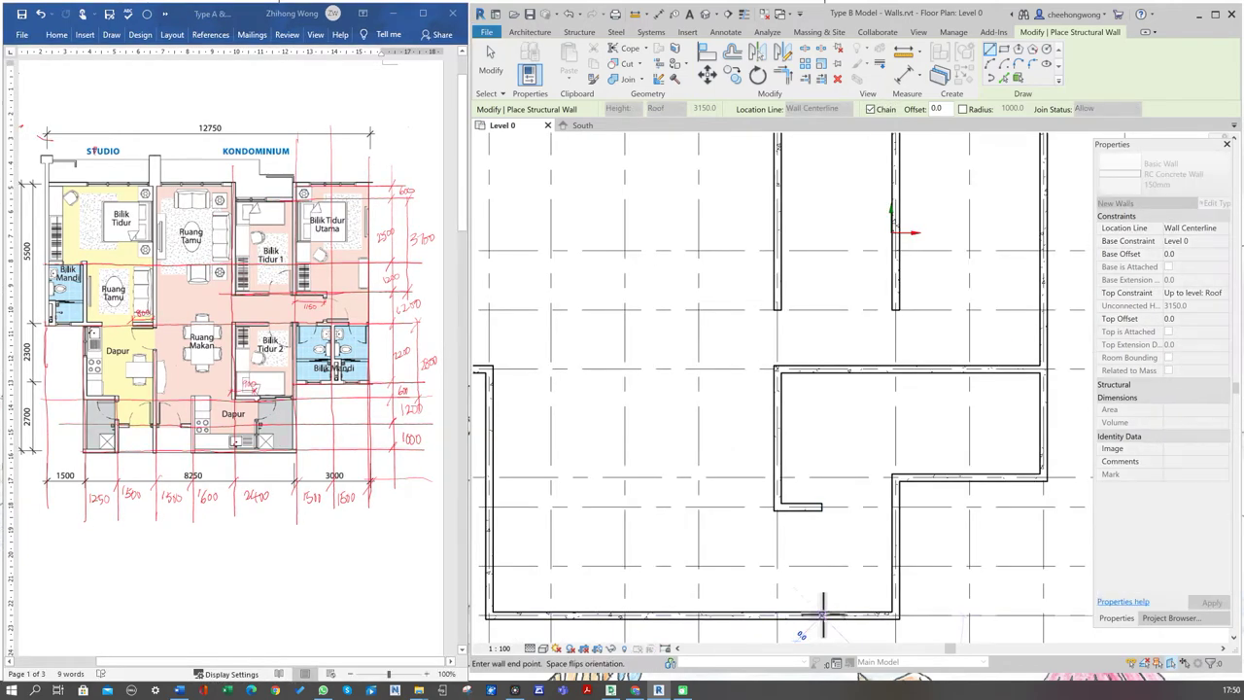
click(822, 506)
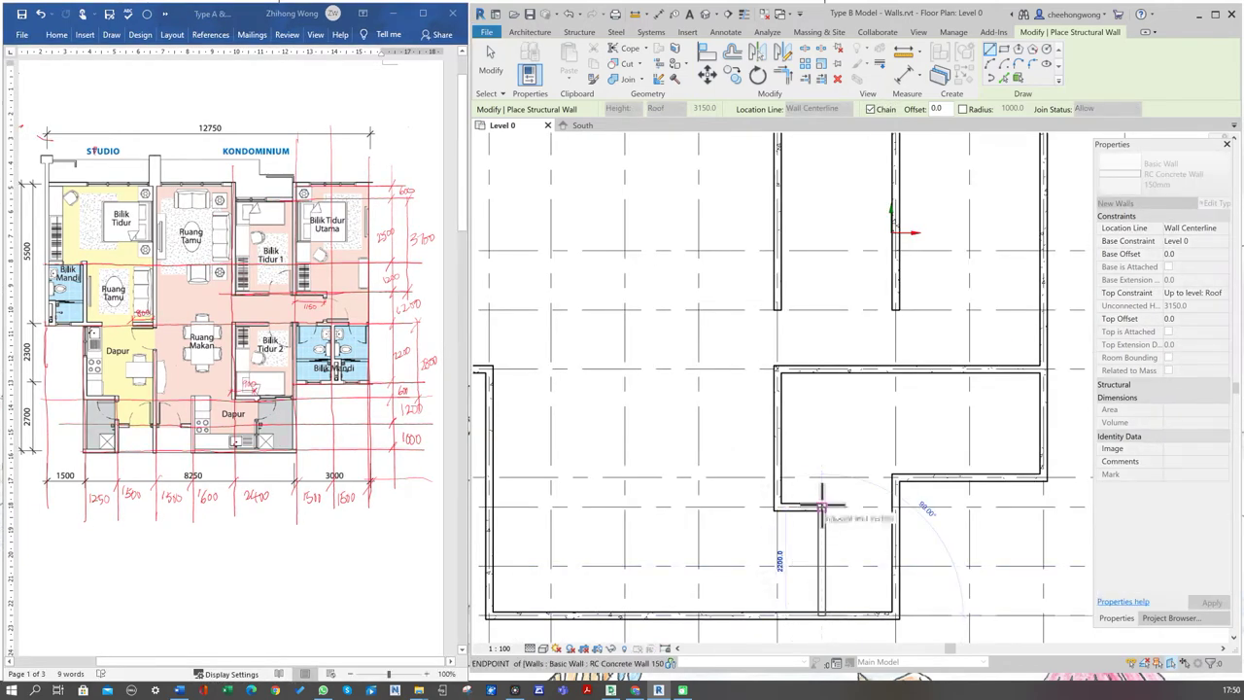
key(Escape)
key(Escape)
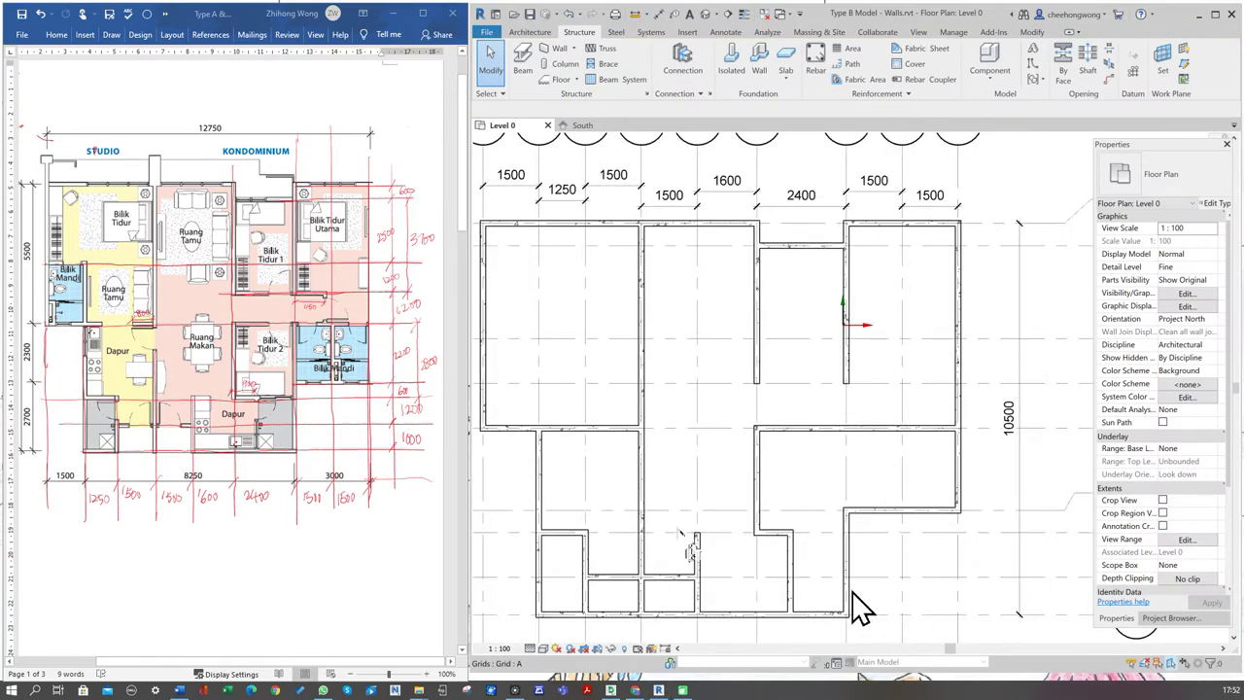
Step: Set the short interior wall near the bottom to 2275 mm long
click(697, 566)
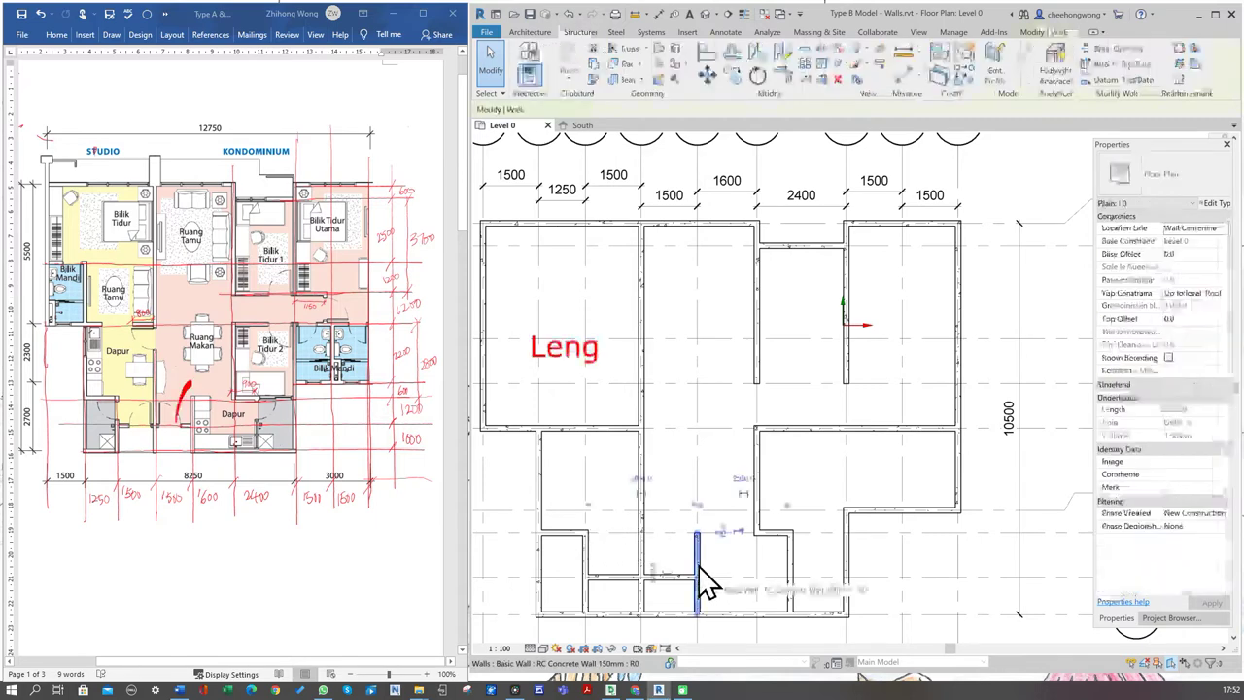
click(653, 583)
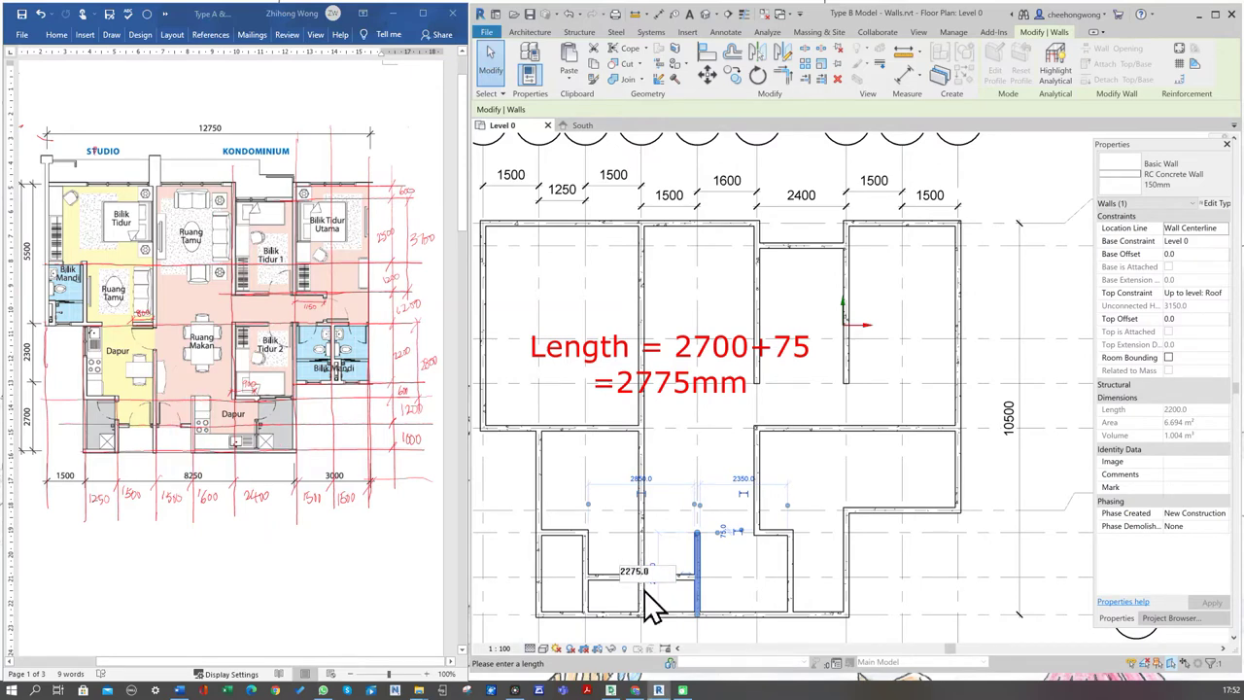
key(Return)
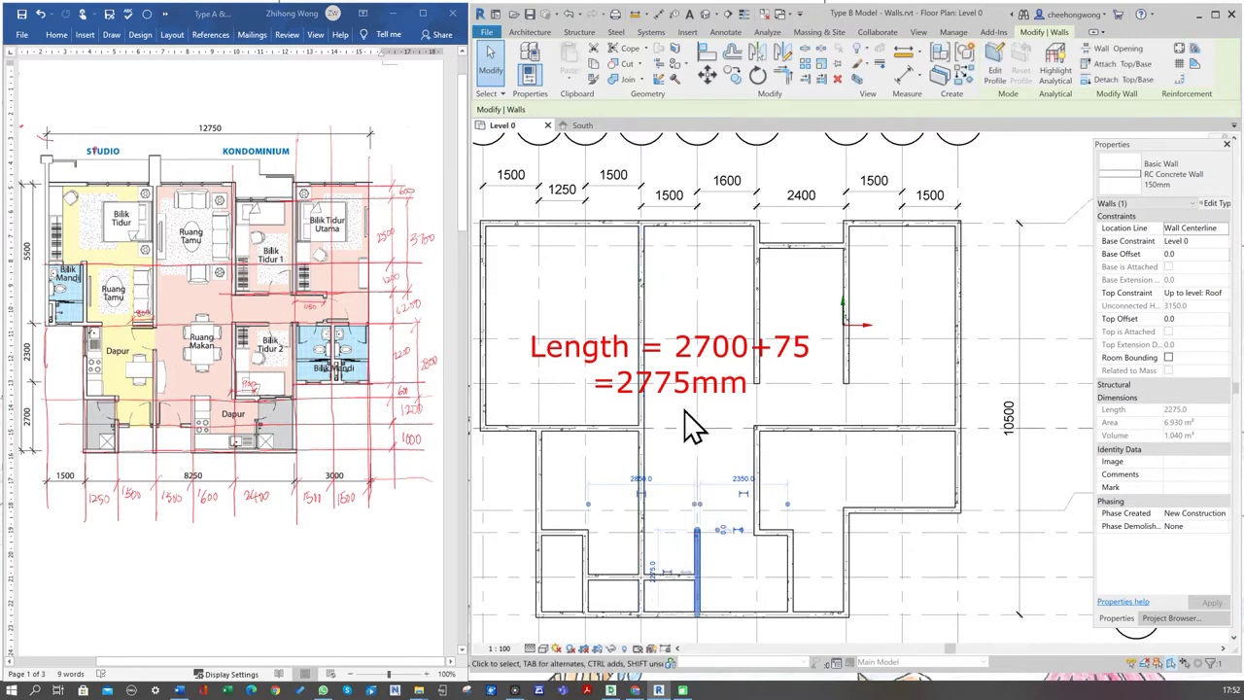
click(494, 77)
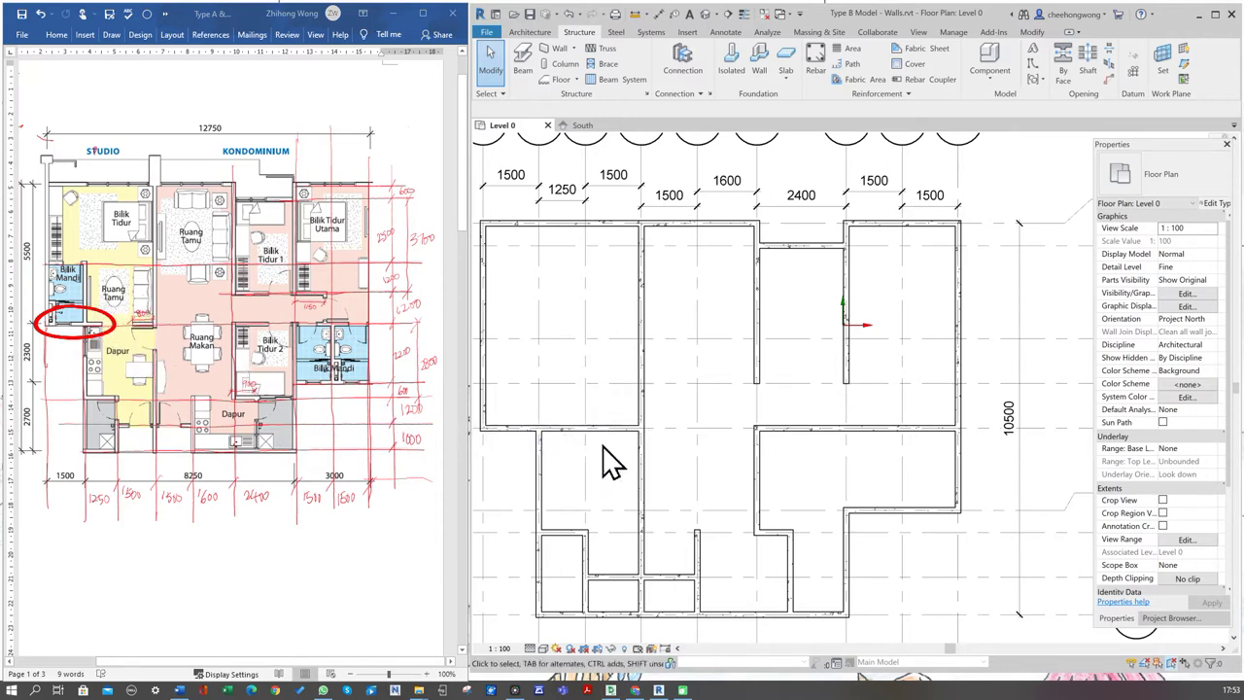
Step: Lengthen the left horizontal interior wall to 2175 mm
click(639, 428)
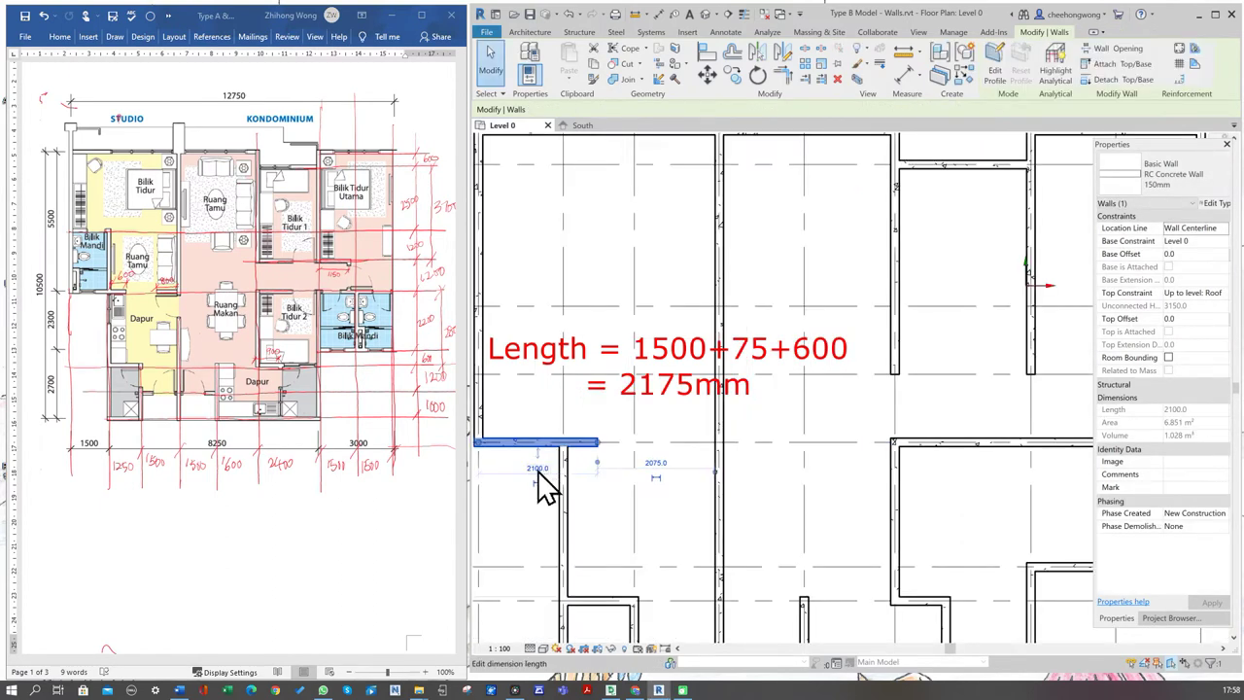
click(537, 470)
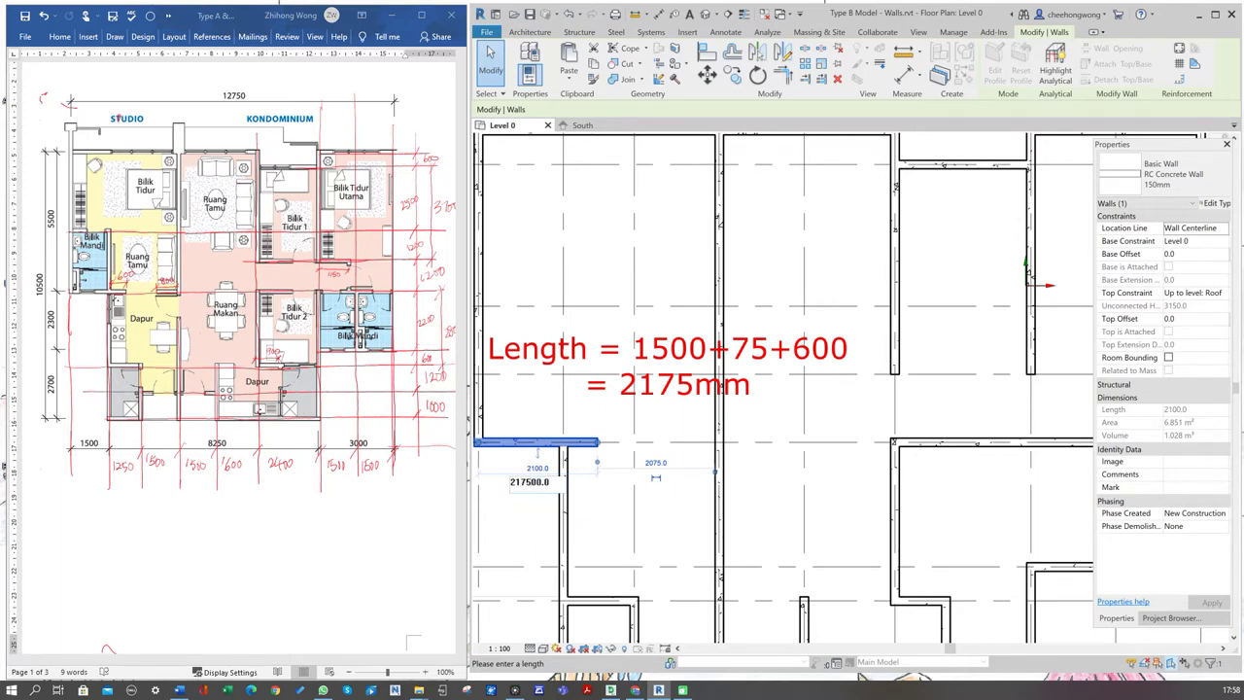
text(2175.0)
key(Return)
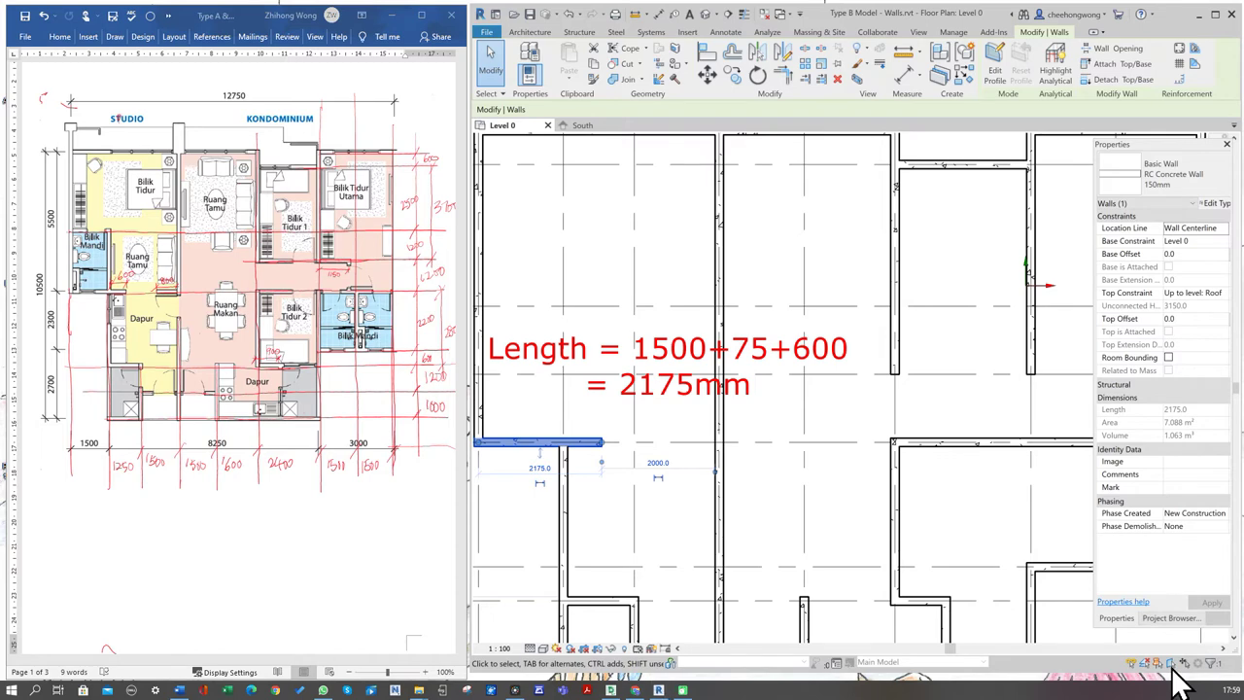
Step: Add a short wall stub to grid line 2 and set its length to 875 mm
scroll(693, 542, down, 2)
key(c)
key(s)
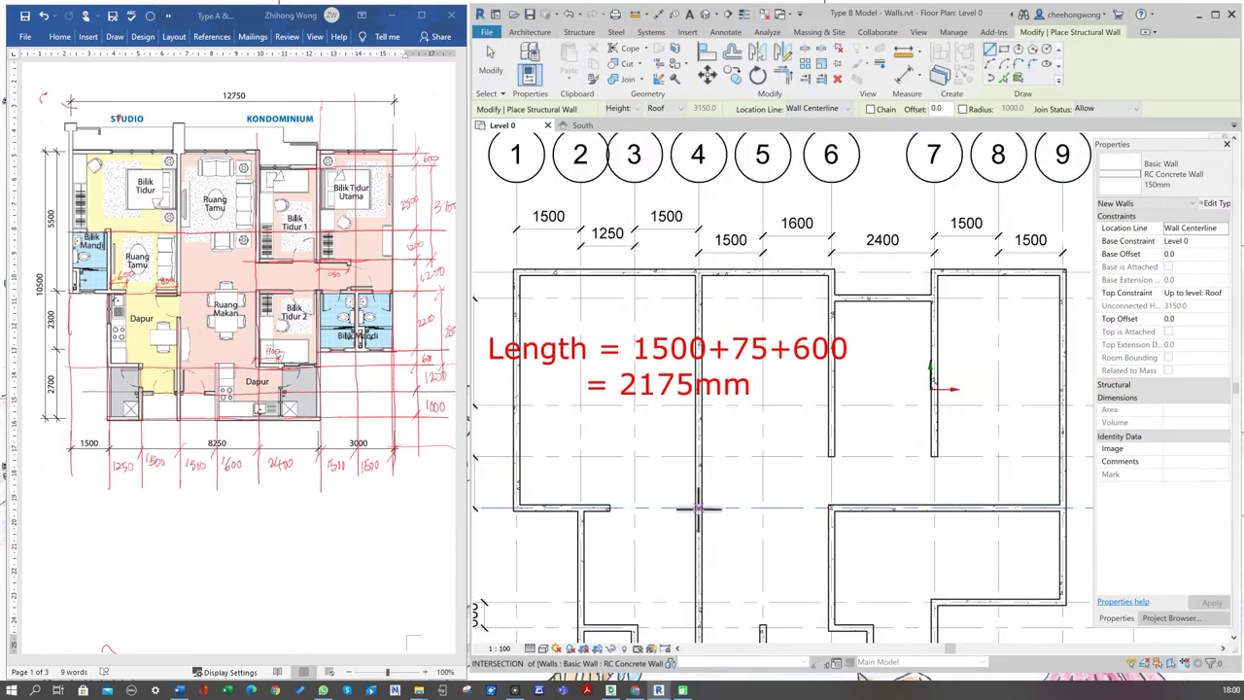
click(696, 505)
click(660, 505)
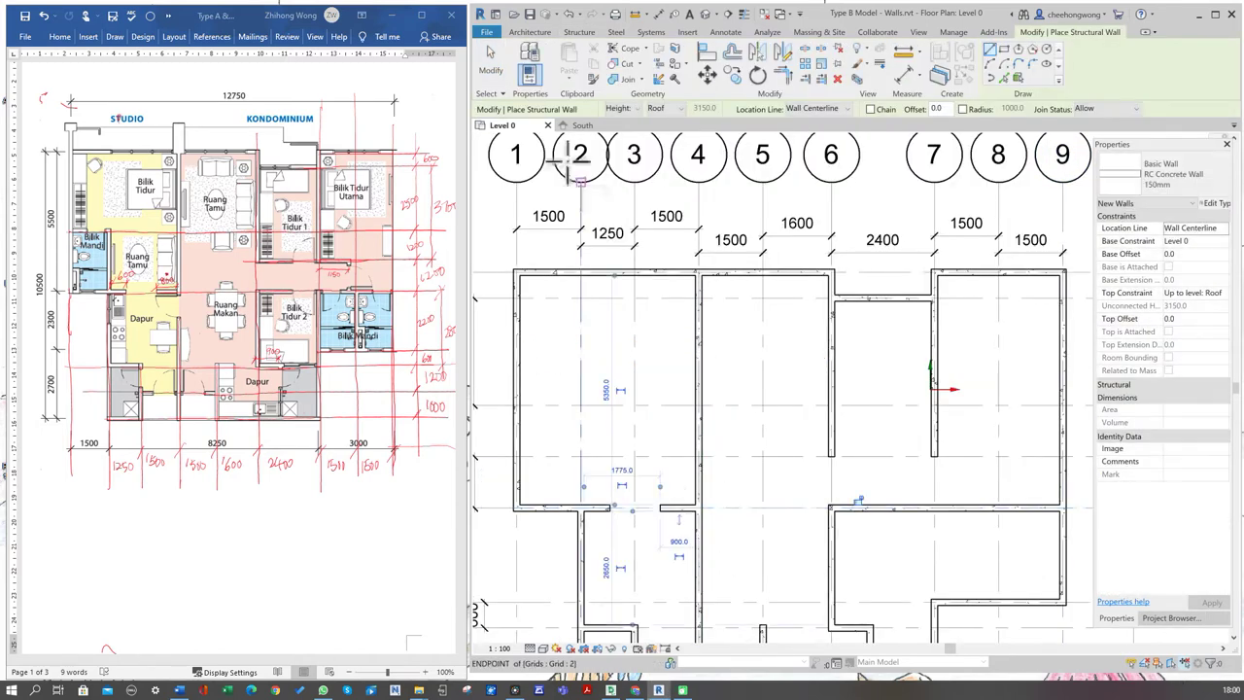
click(496, 74)
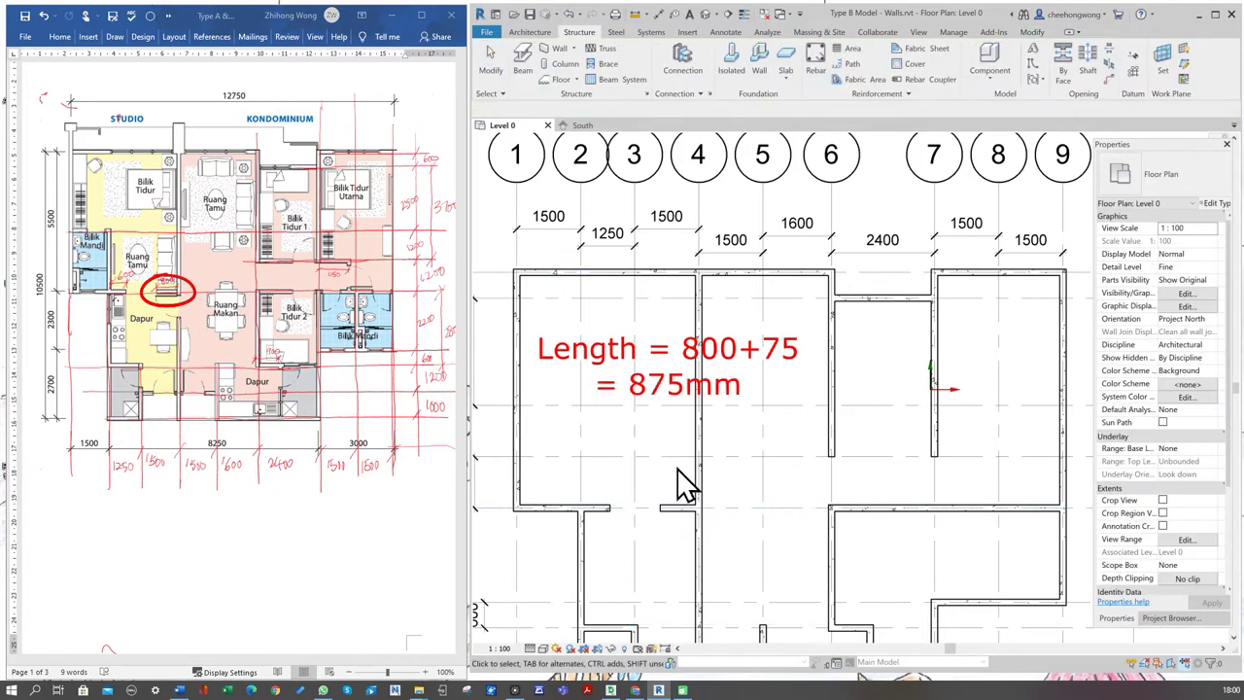
click(675, 507)
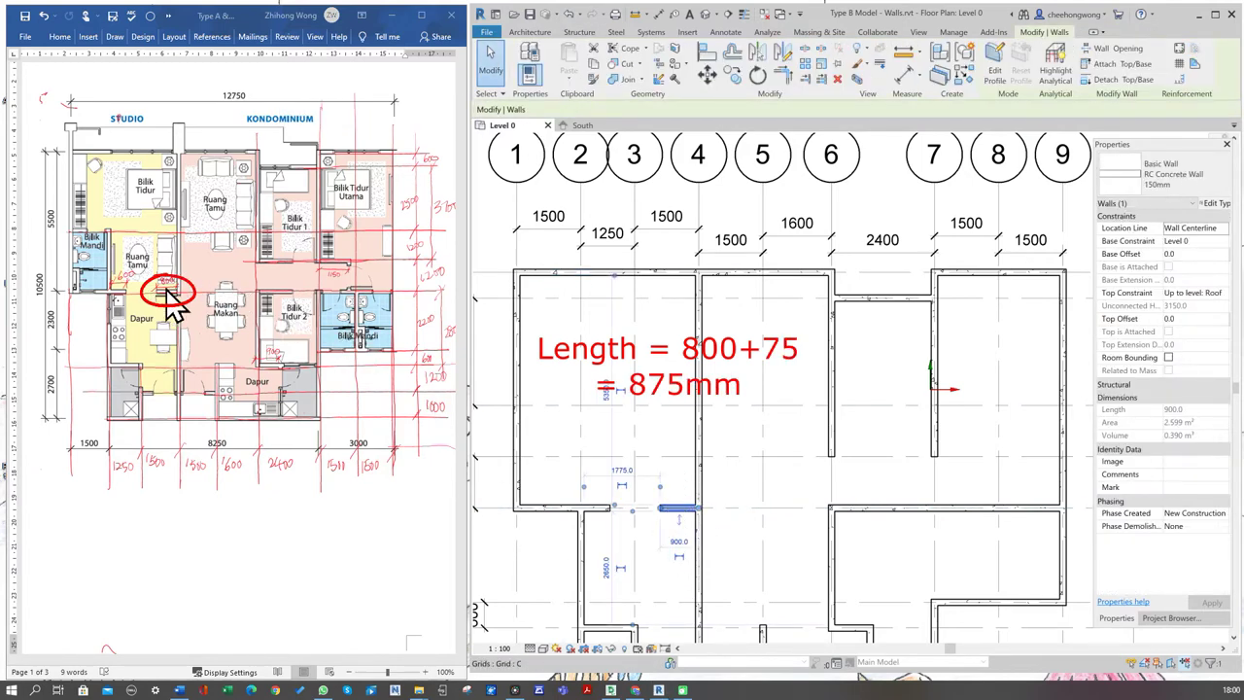
click(678, 543)
text(875)
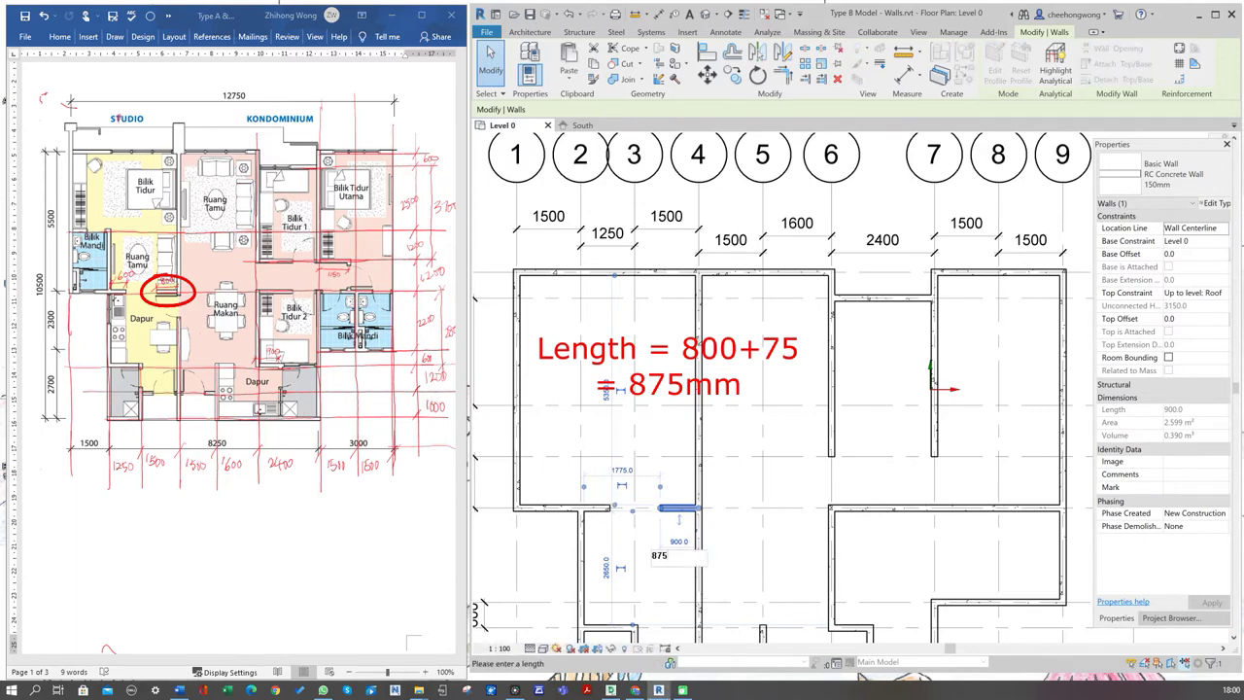
key(Return)
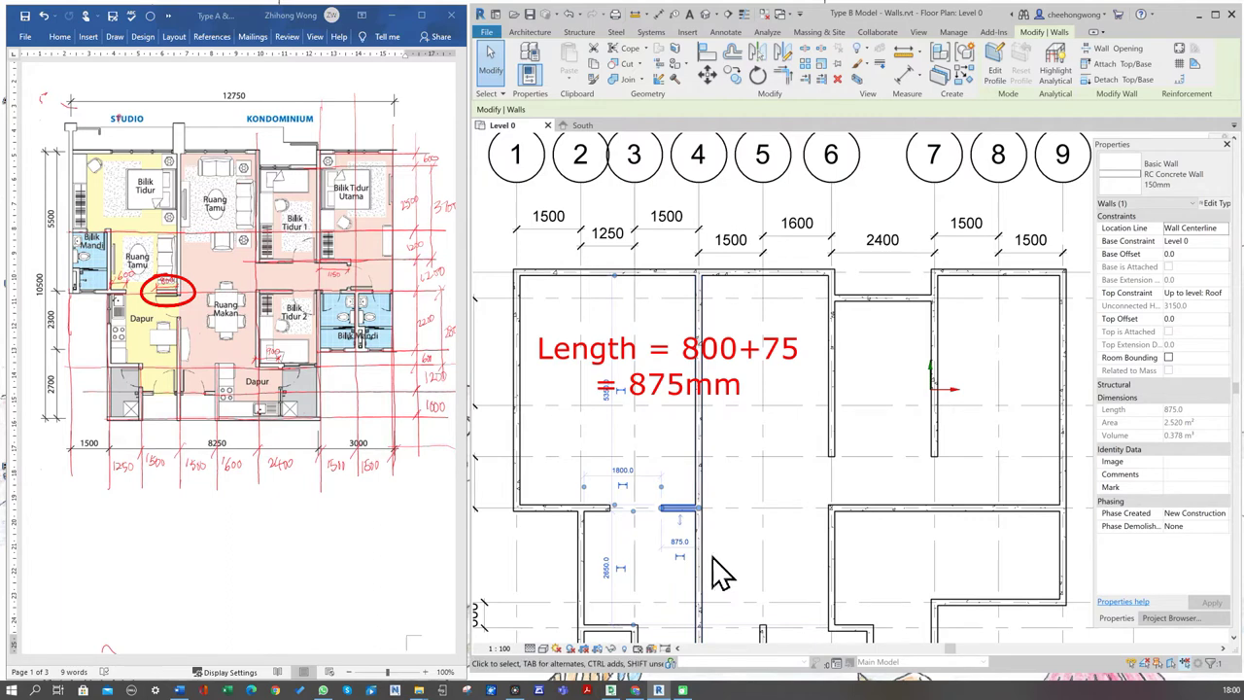
click(494, 56)
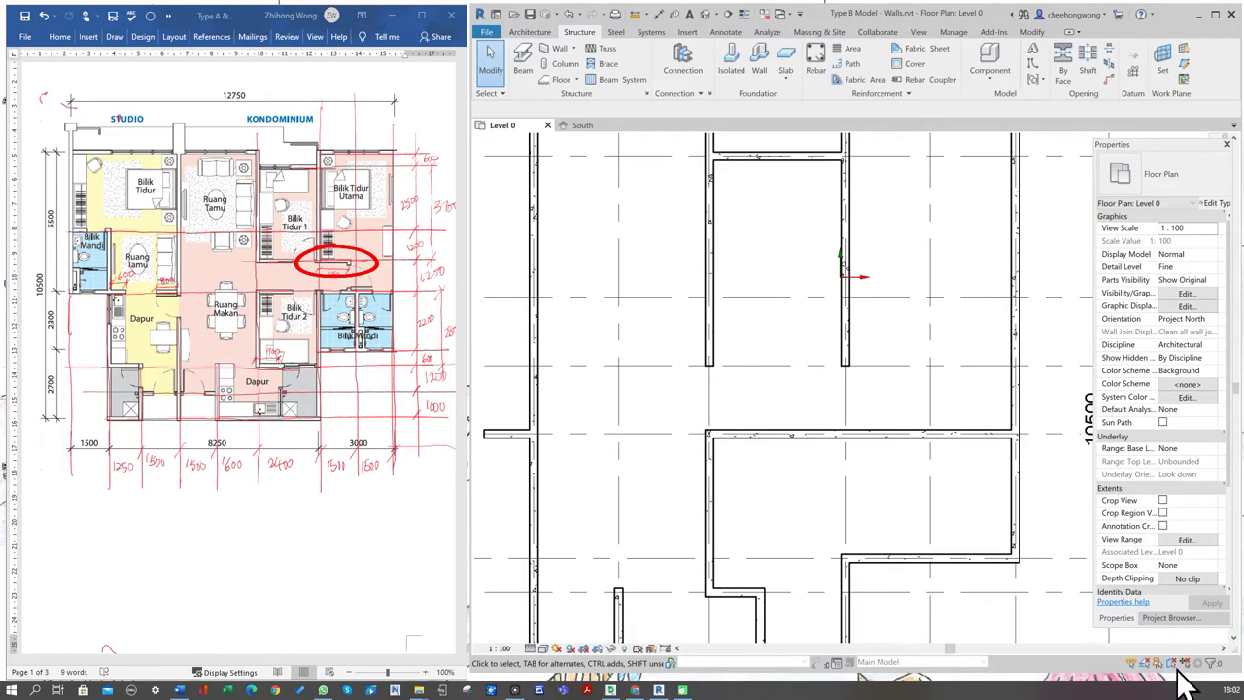
Step: Move the horizontal wall in the right rooms from 3500 to 3550 mm away
key(z)
key(f)
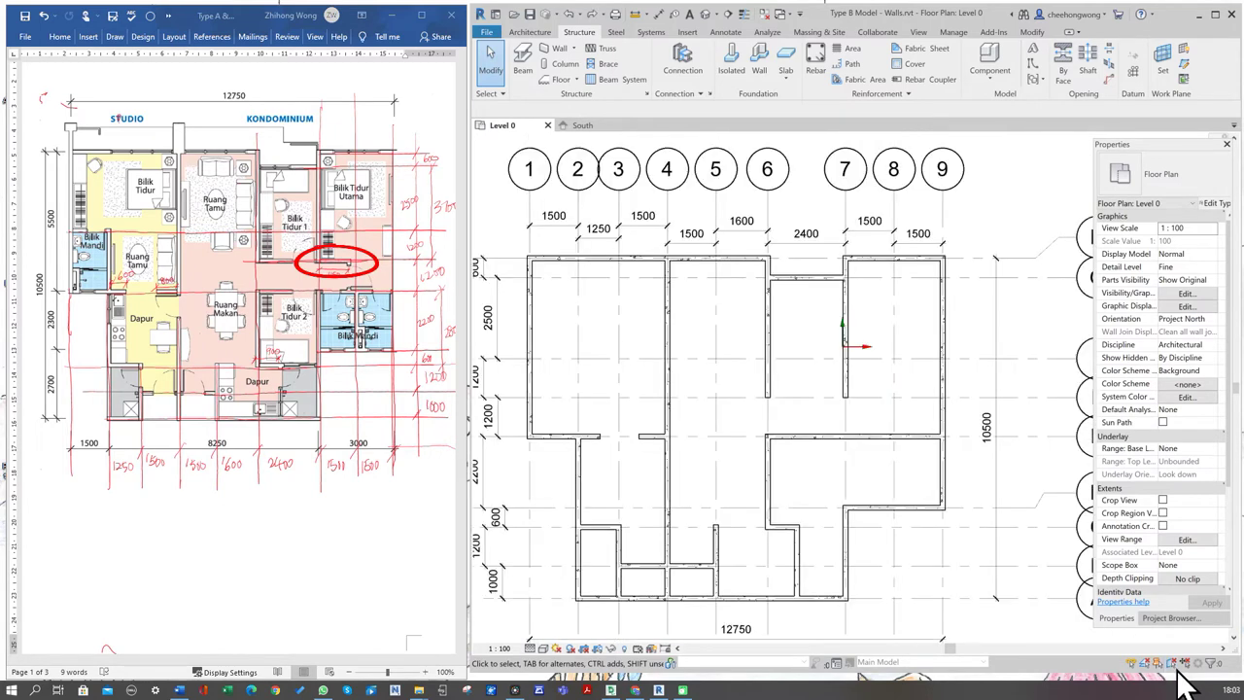
click(828, 396)
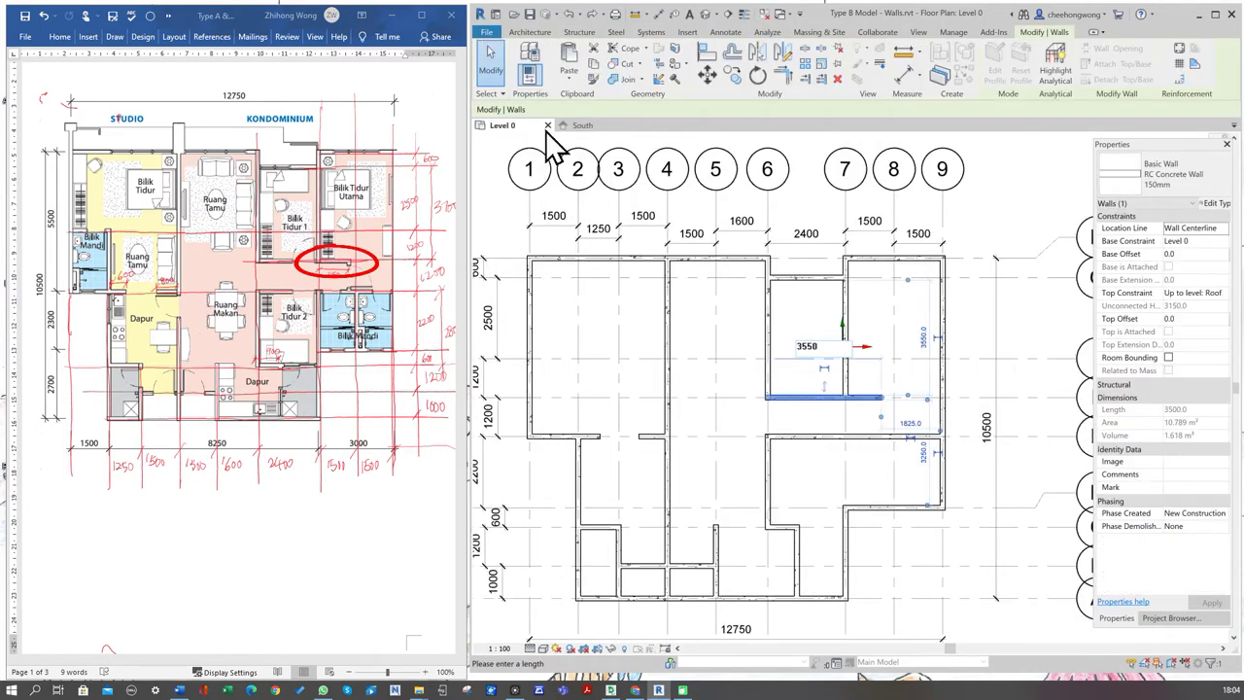
click(488, 71)
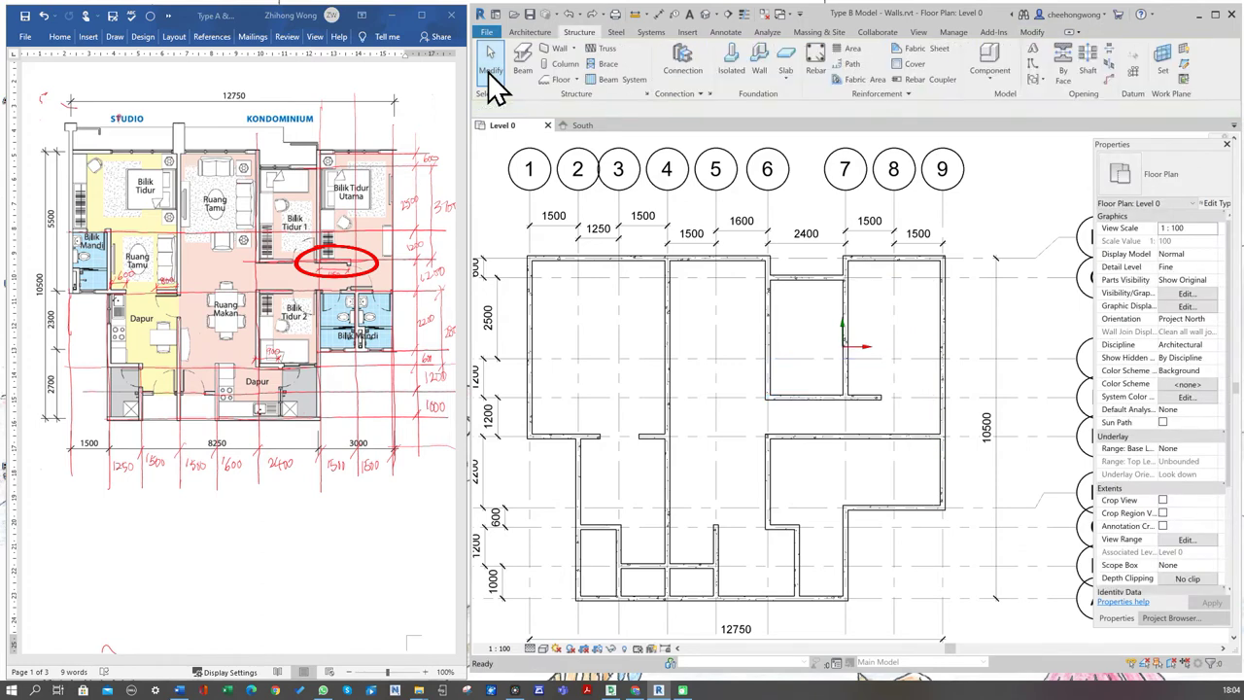
click(811, 399)
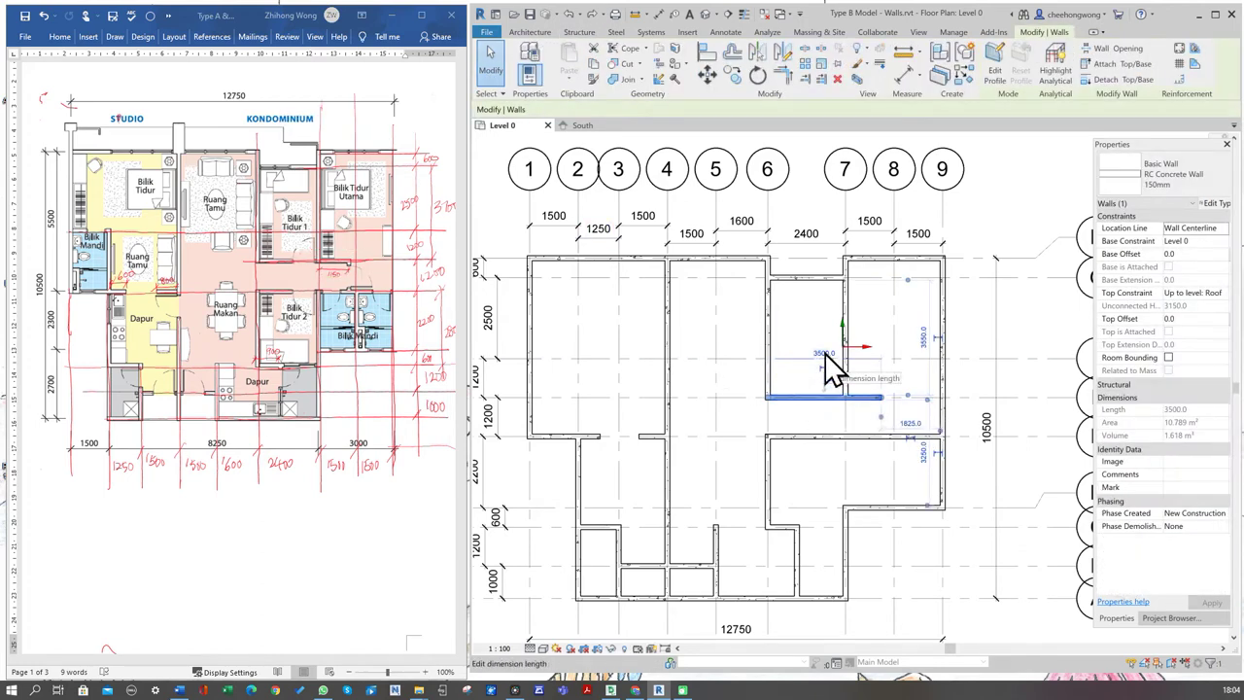
click(822, 353)
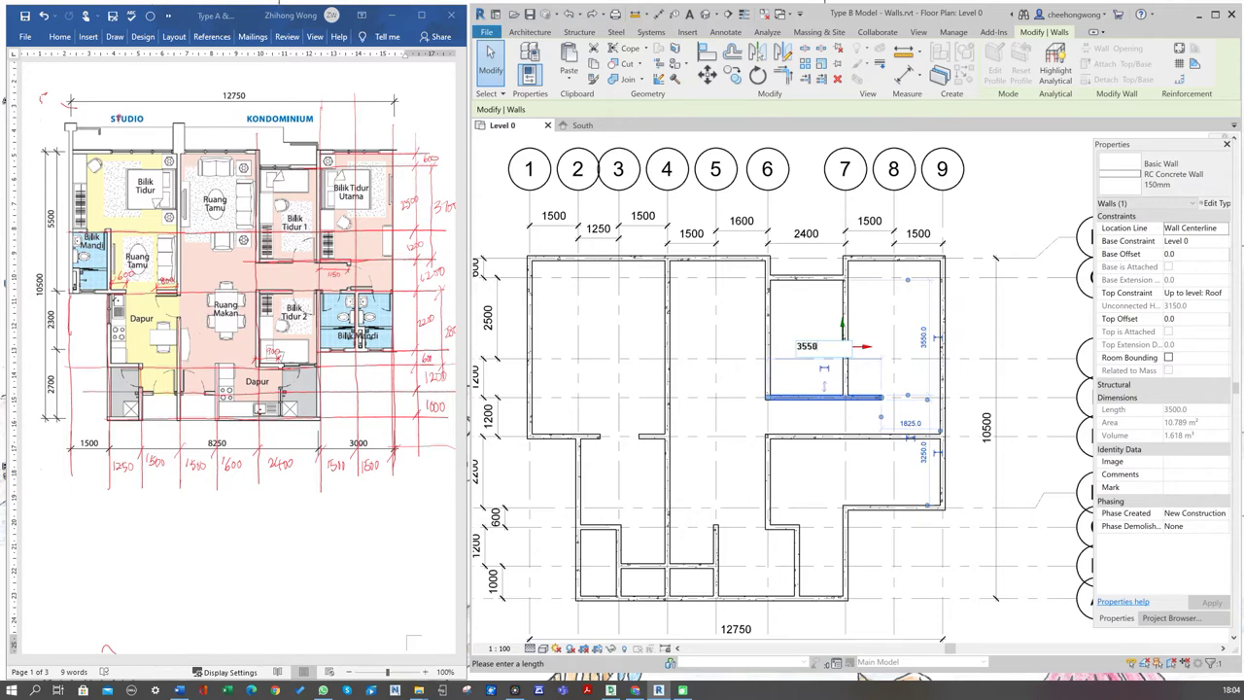
text(3550)
key(Return)
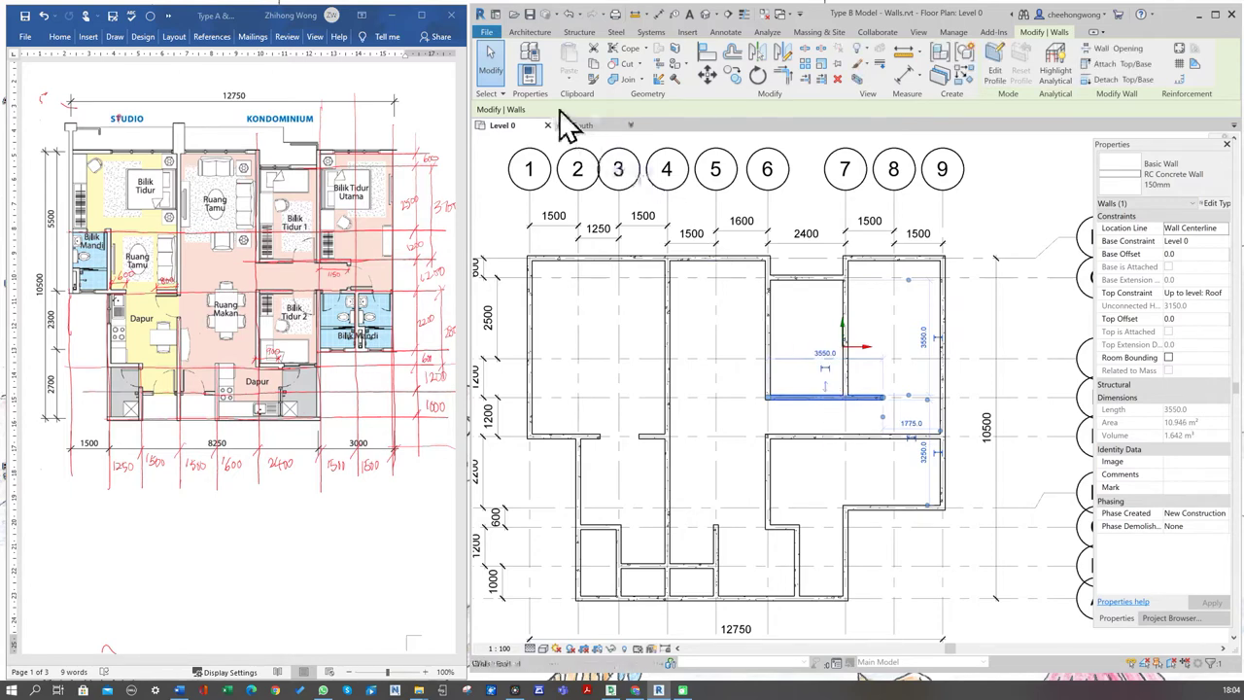
click(491, 64)
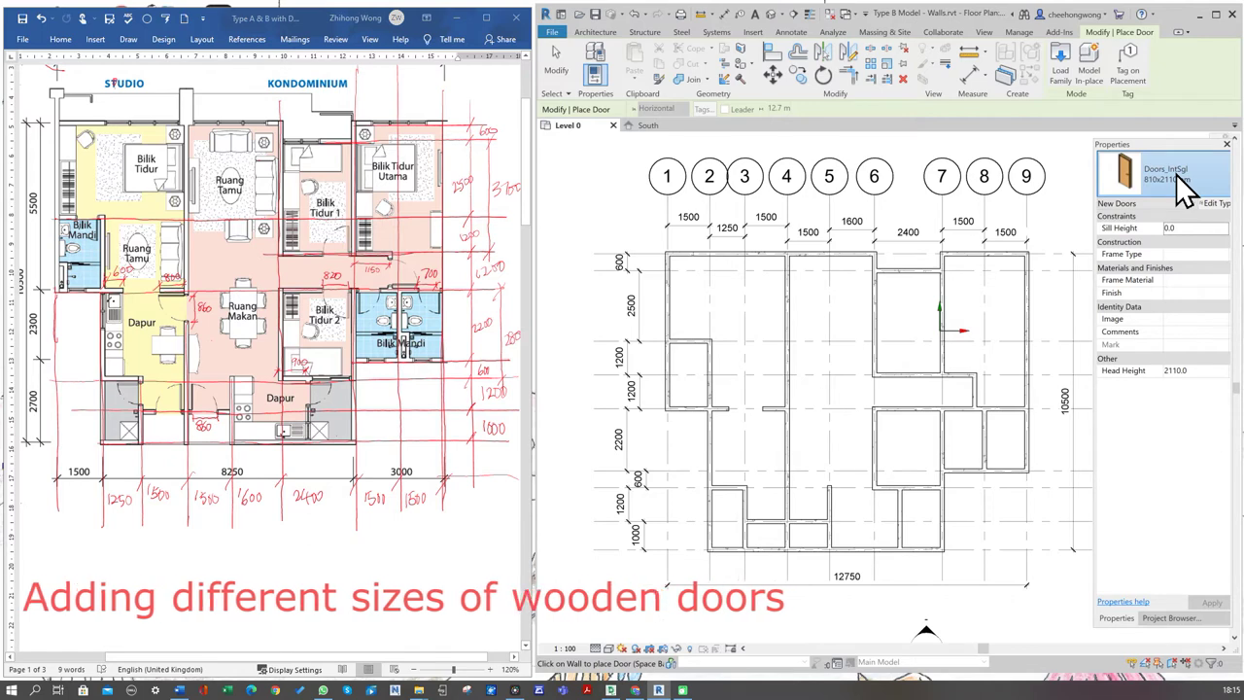
Step: Duplicate the Doors_IntSgl 810x2110mm type as a new 860x2110mm type
click(1176, 177)
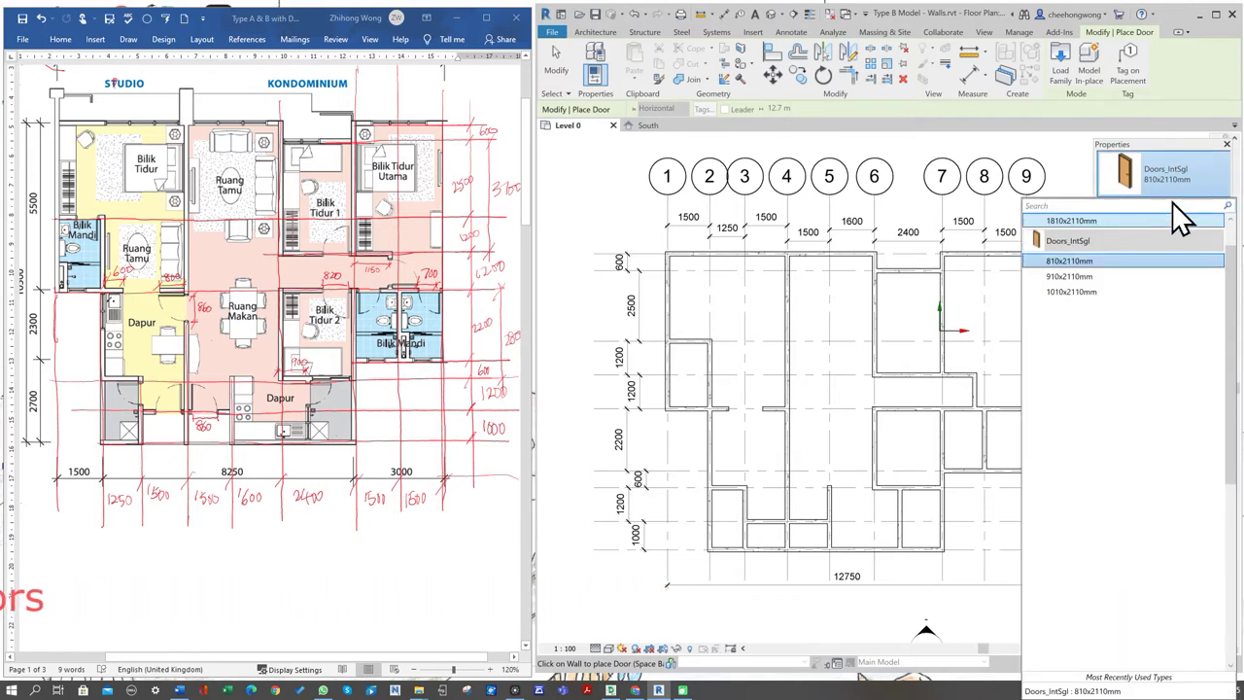
scroll(1176, 433, up, 1)
key(Escape)
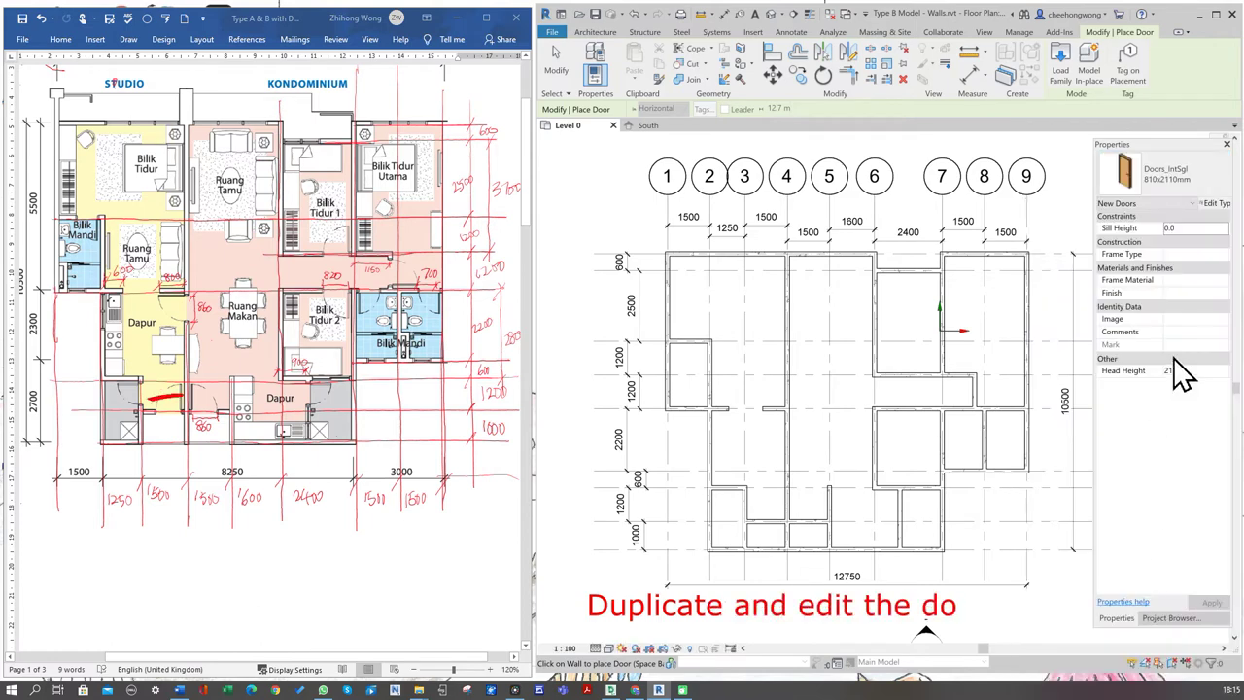
click(1217, 205)
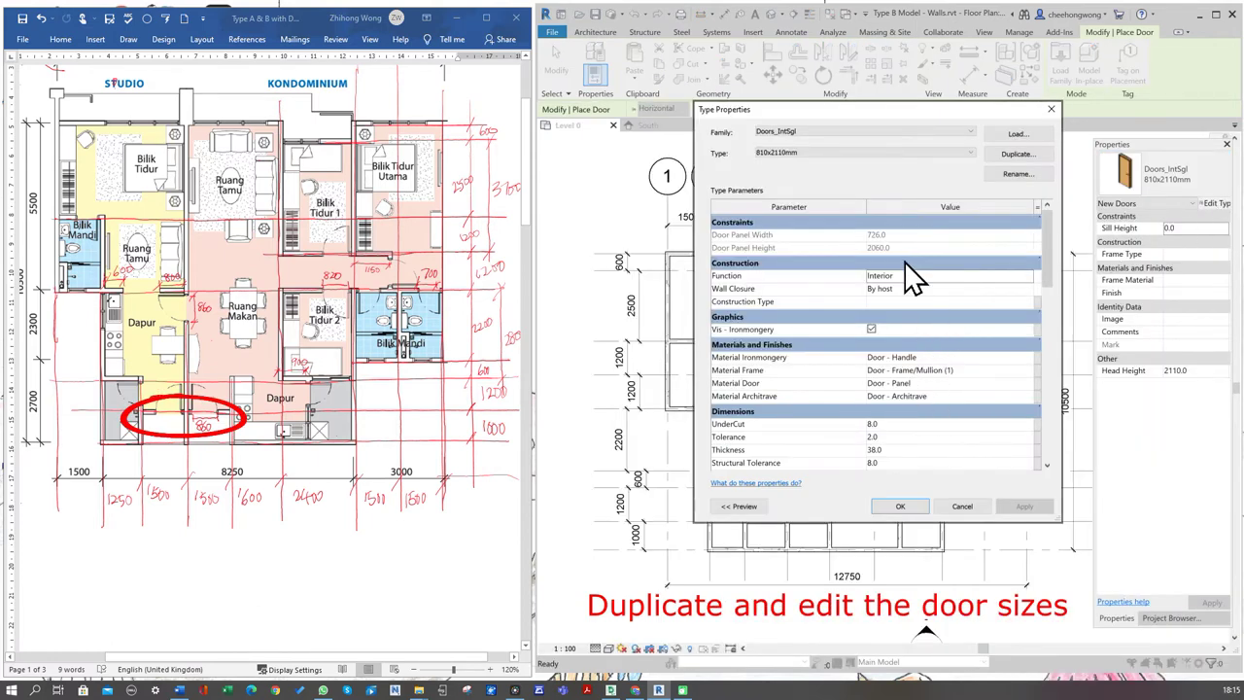
click(991, 154)
key(BackSpace)
key(BackSpace)
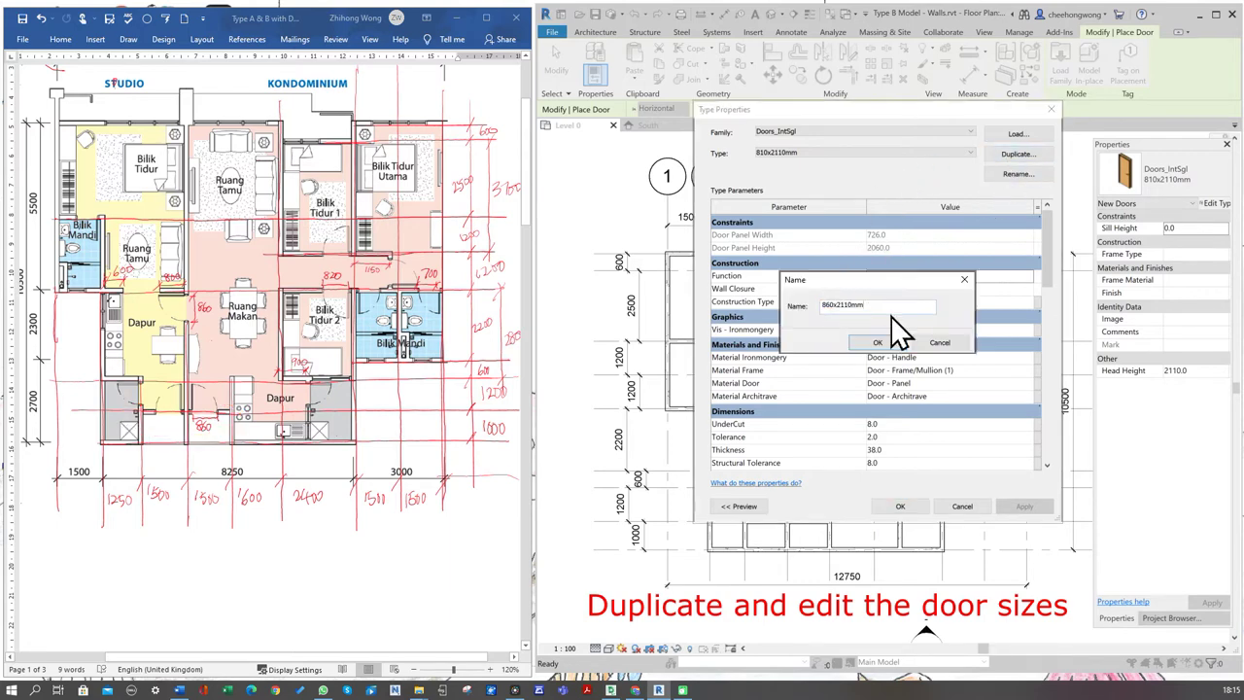
click(880, 344)
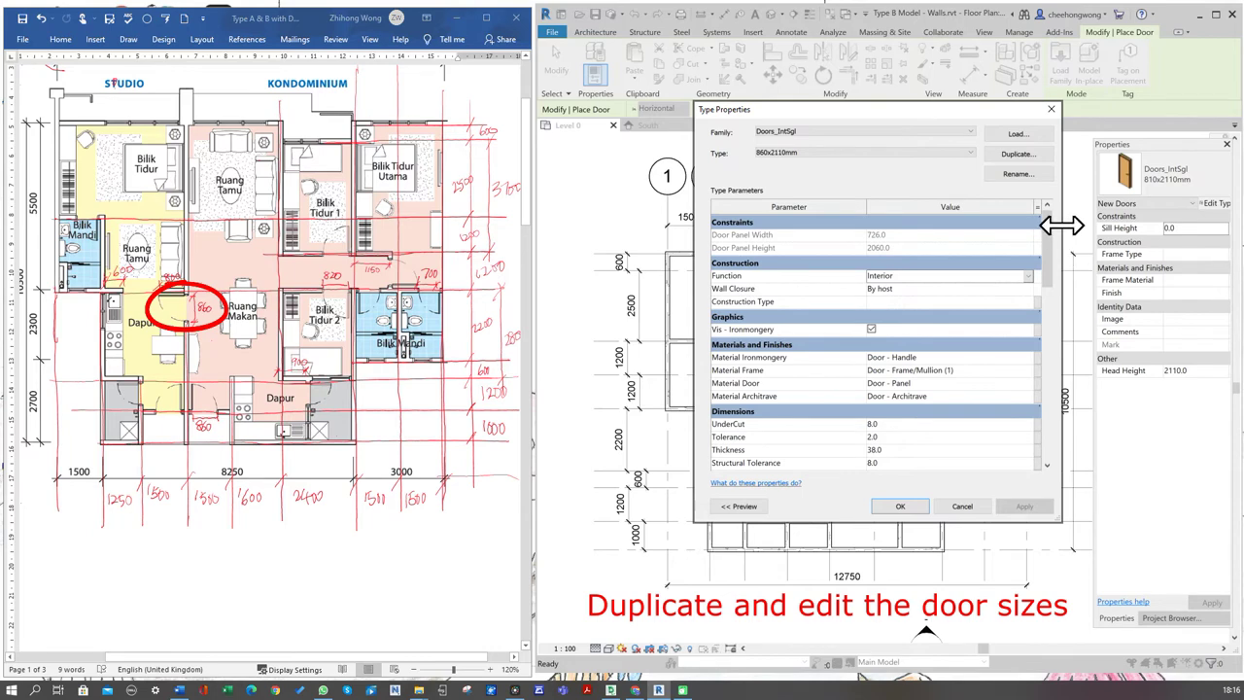
Step: Set the new door type's Rough Width to 860 and apply
drag(1062, 229, 1130, 224)
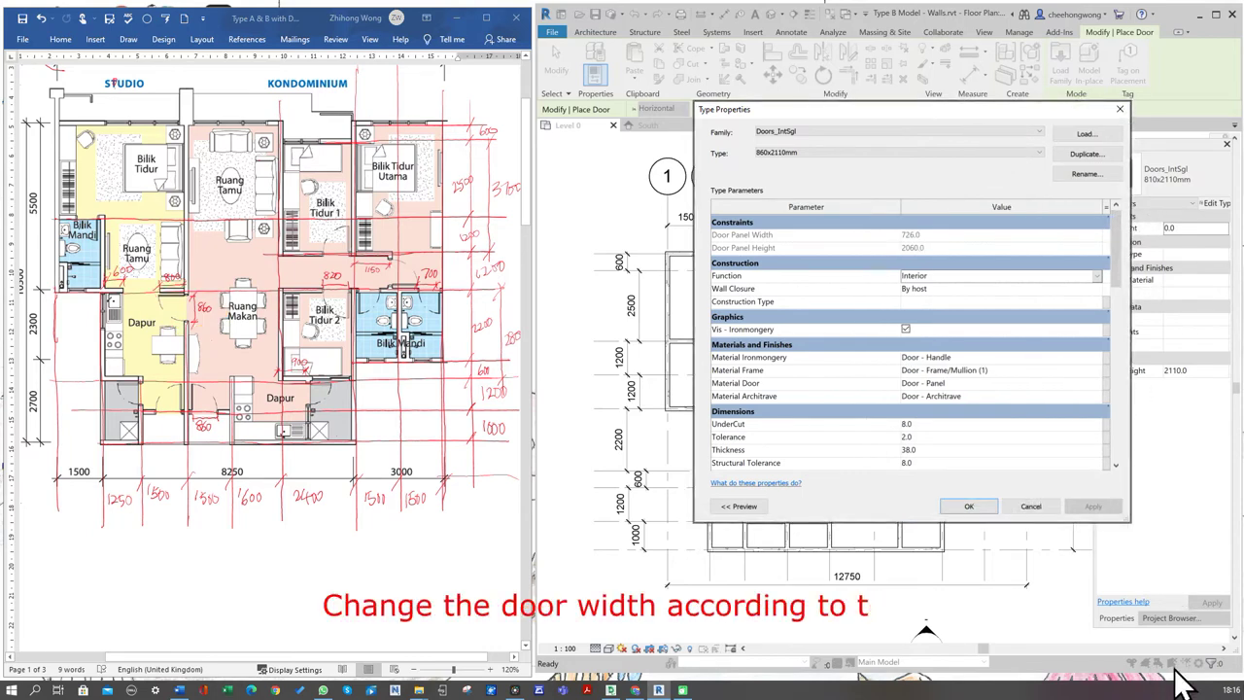
scroll(1090, 566, down, 3)
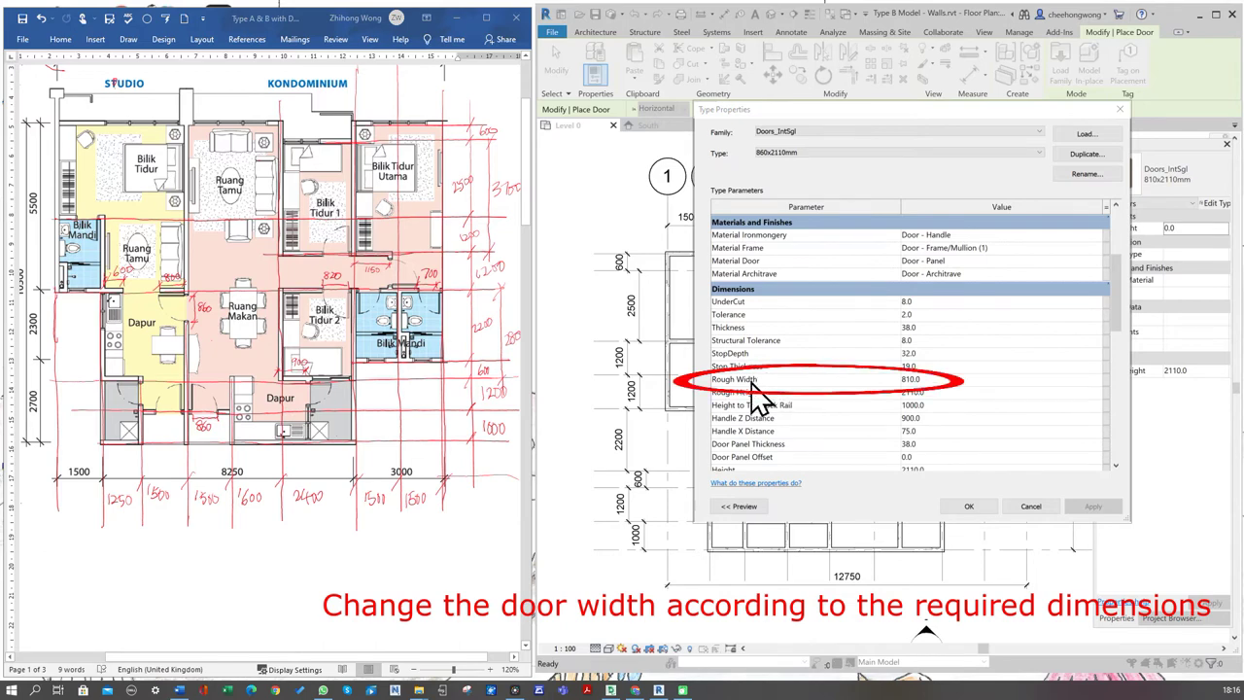
click(926, 380)
click(926, 380)
text(860)
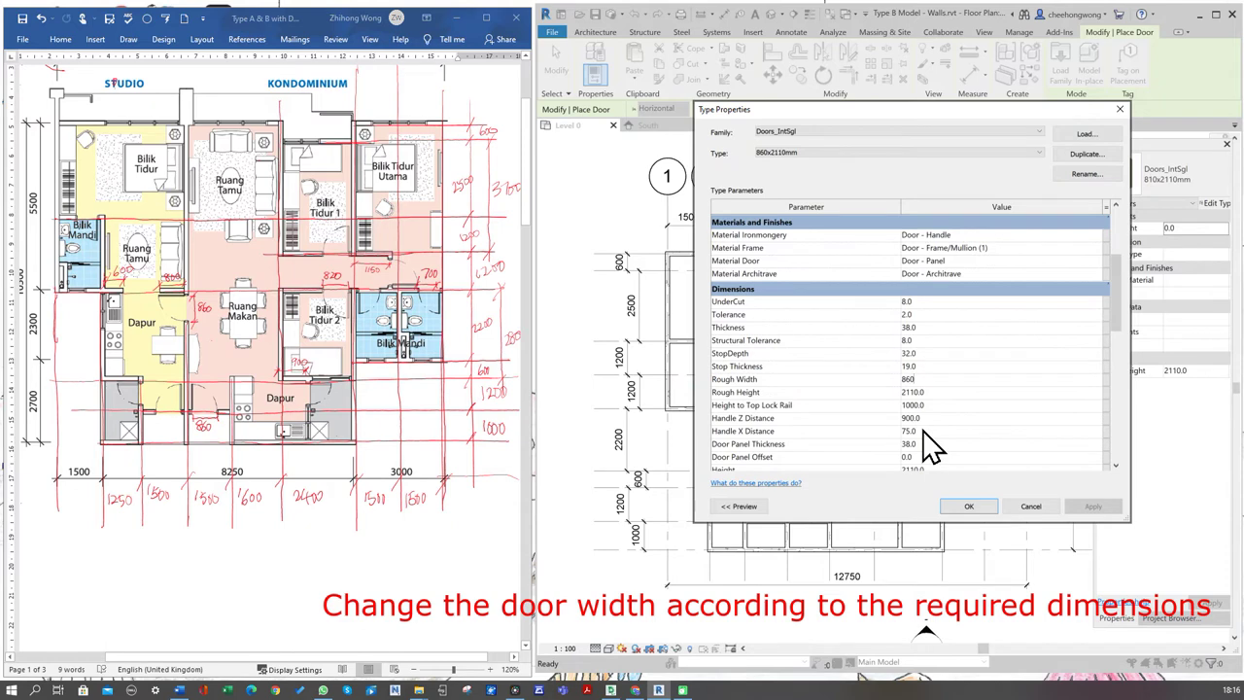
scroll(955, 442, down, 3)
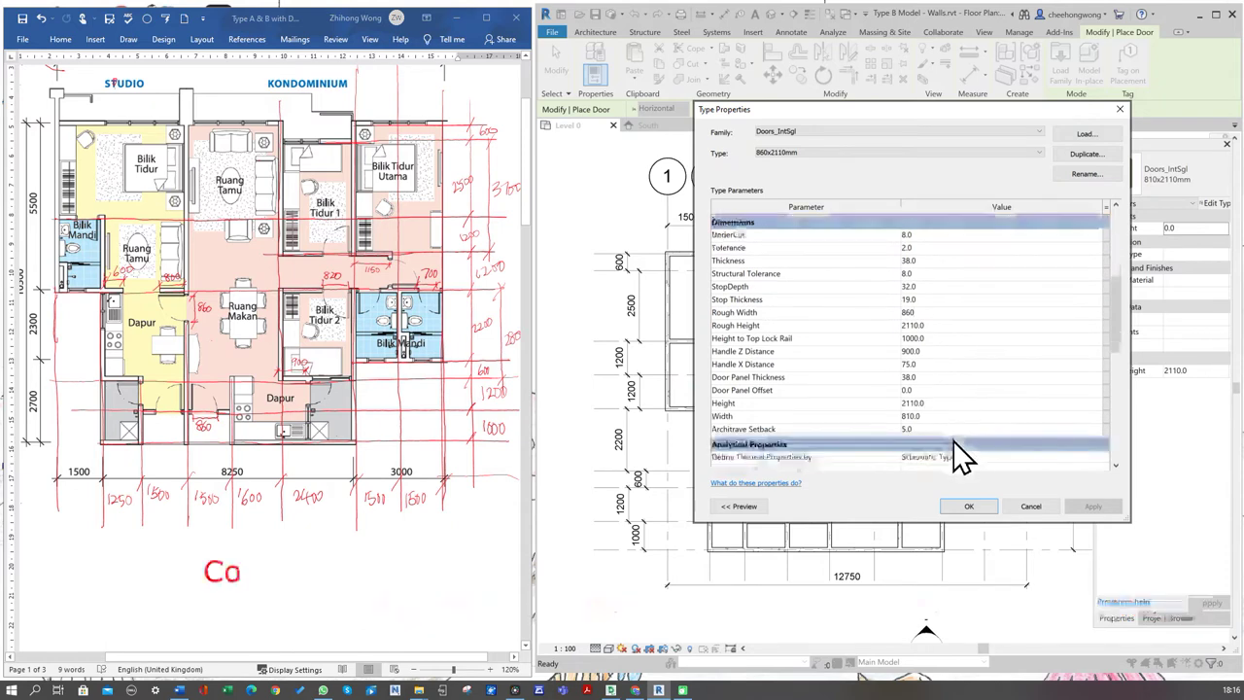
scroll(926, 425, up, 1)
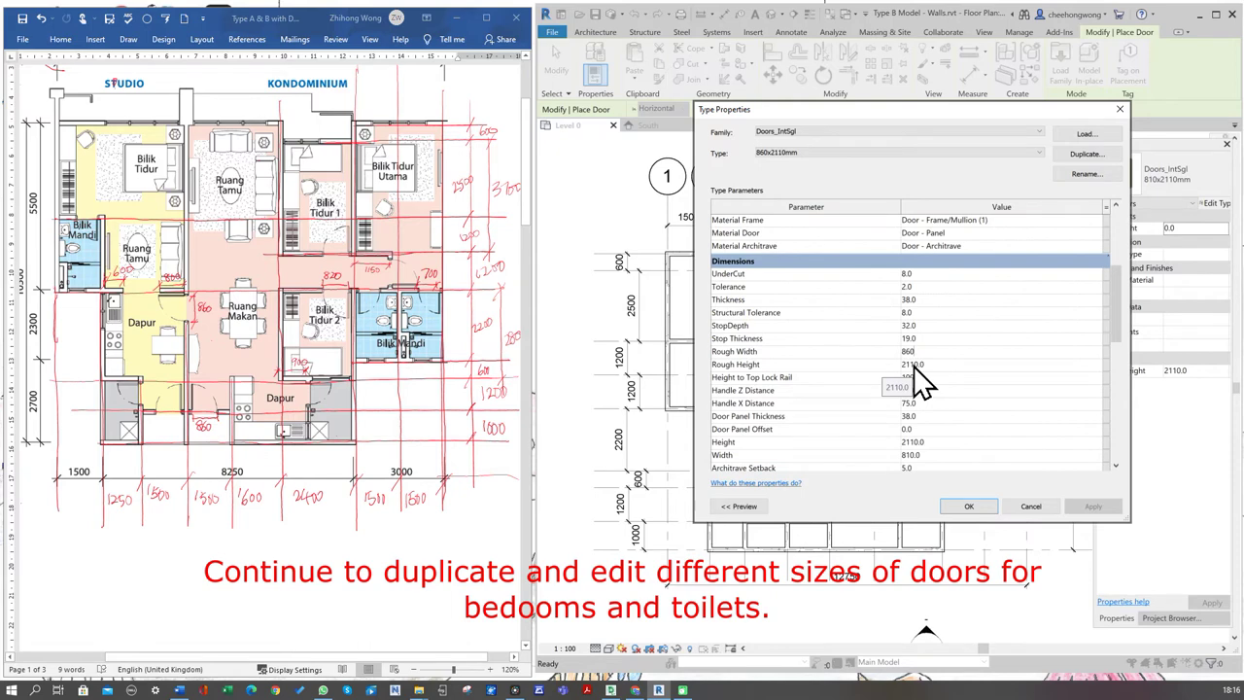
click(928, 456)
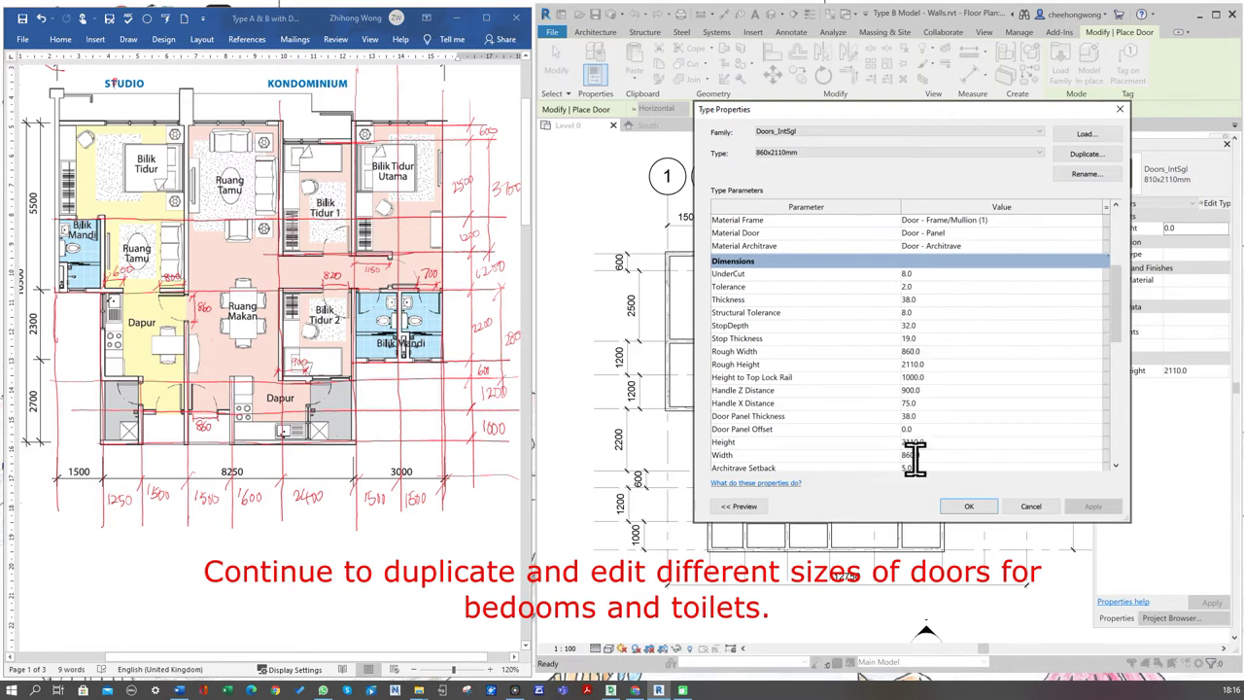
click(972, 508)
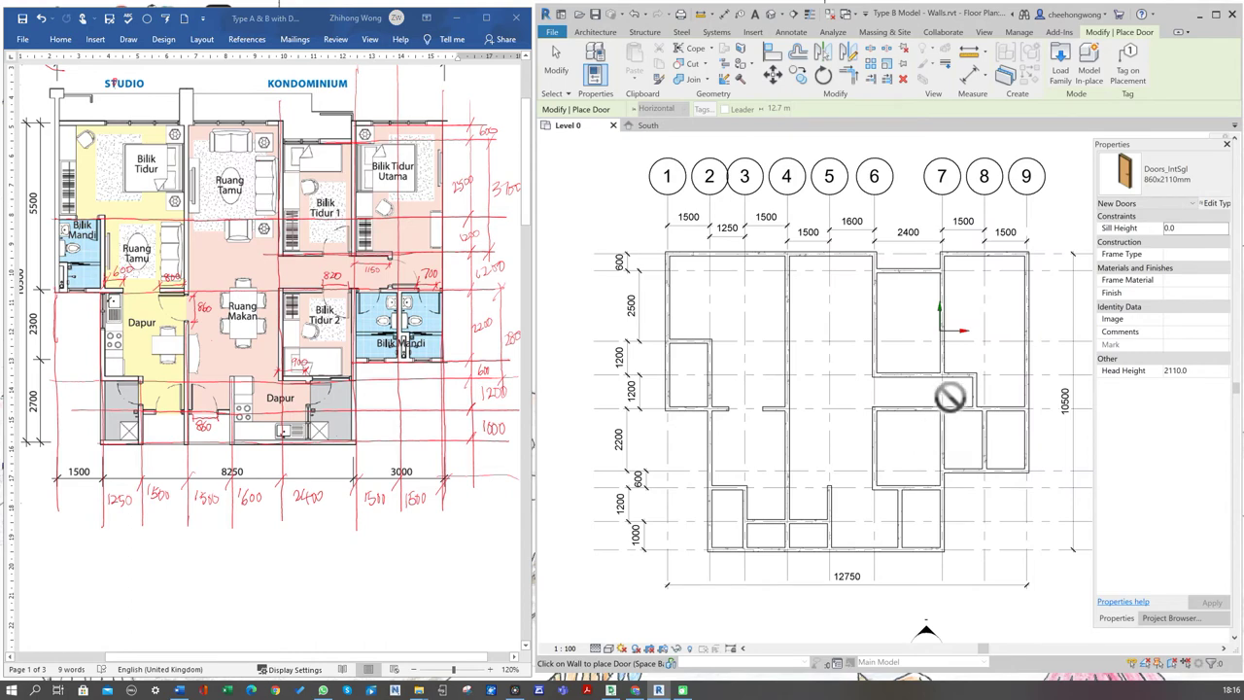
Step: Place 860x2110mm doors in the two lower small-room walls and the central interior wall
click(805, 515)
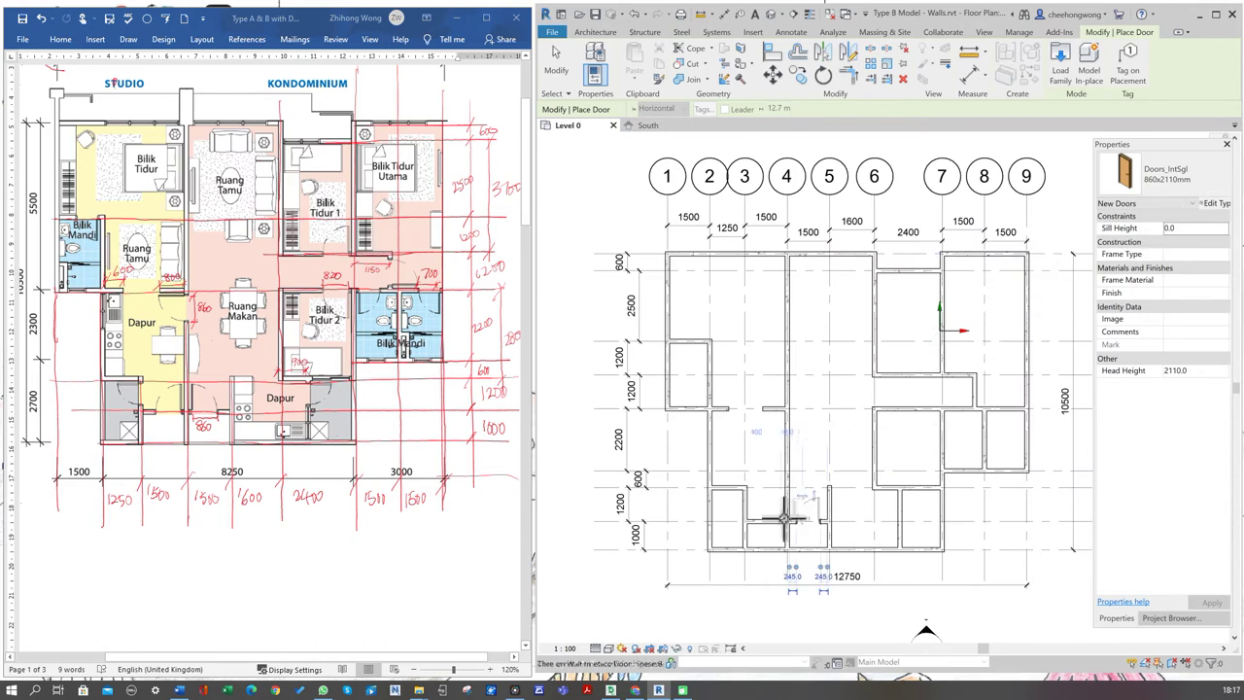
click(769, 520)
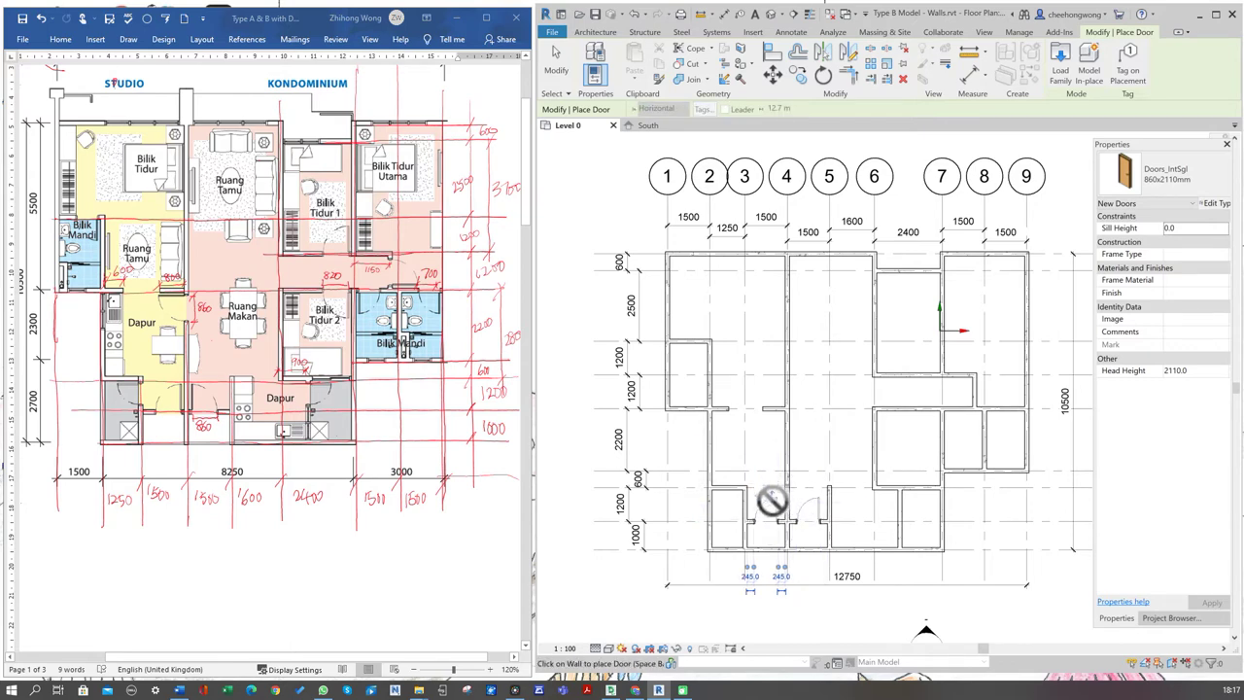
click(783, 422)
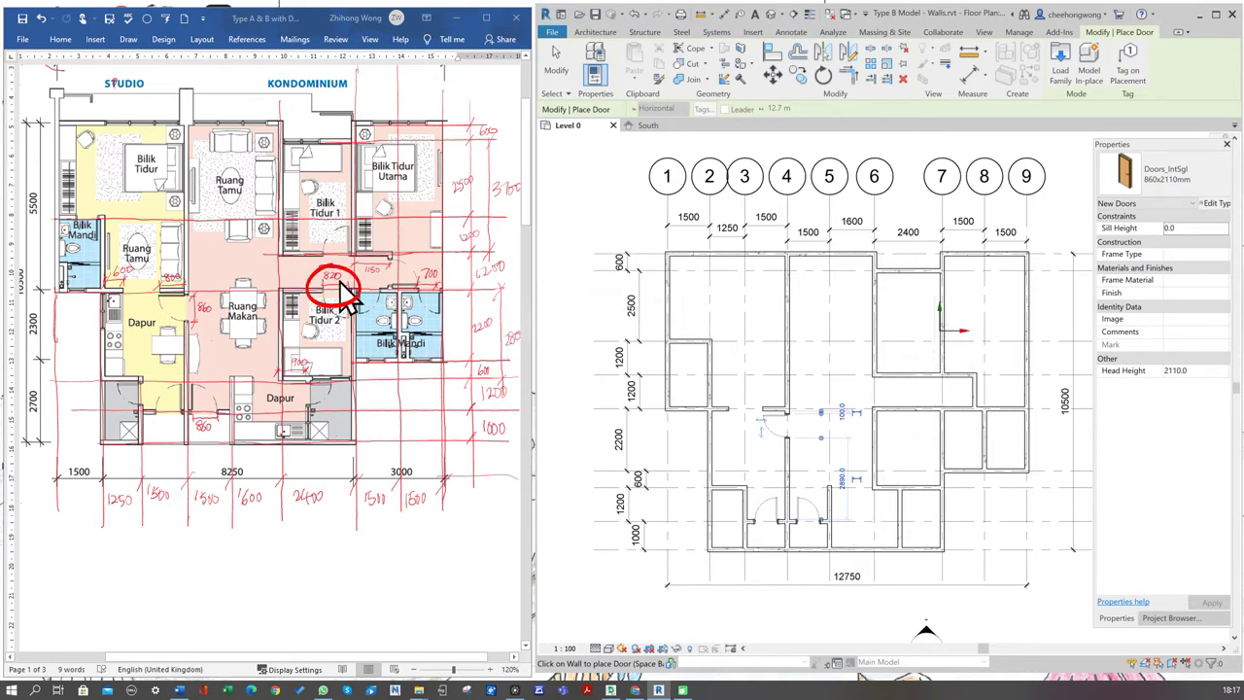
Step: Create the Doors_IntSgl 820x2110mm type with Rough Width and Width both set to 820
click(1214, 204)
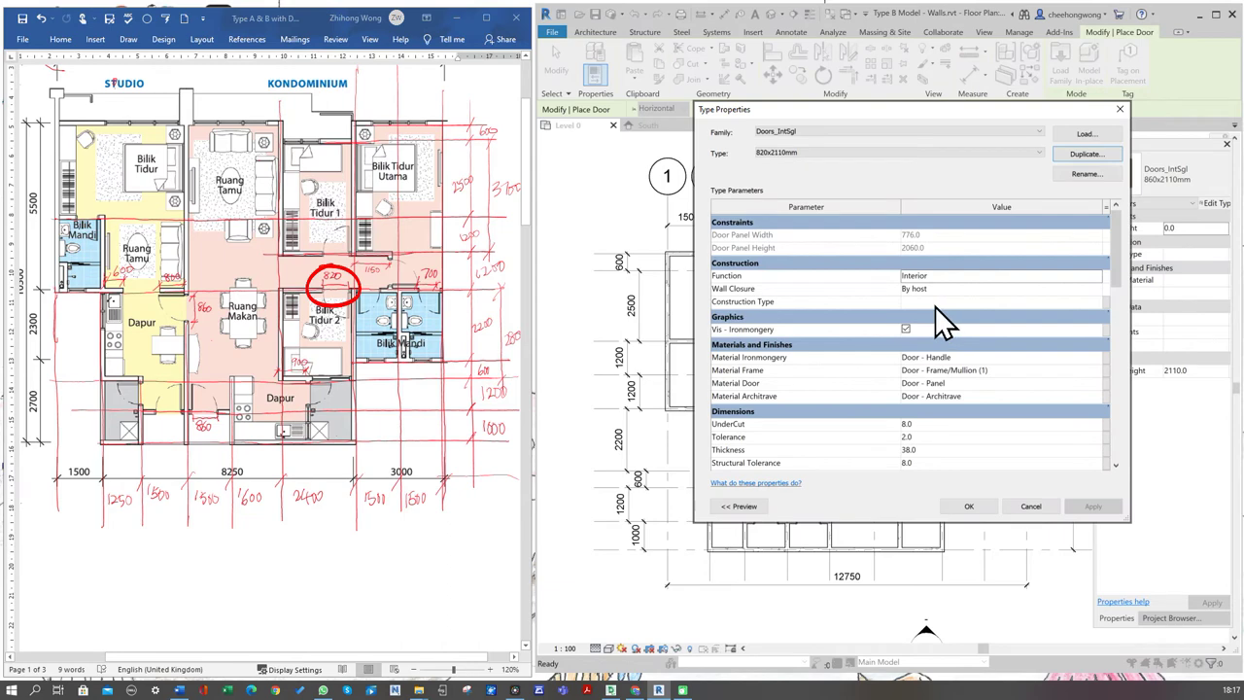
scroll(926, 398, down, 5)
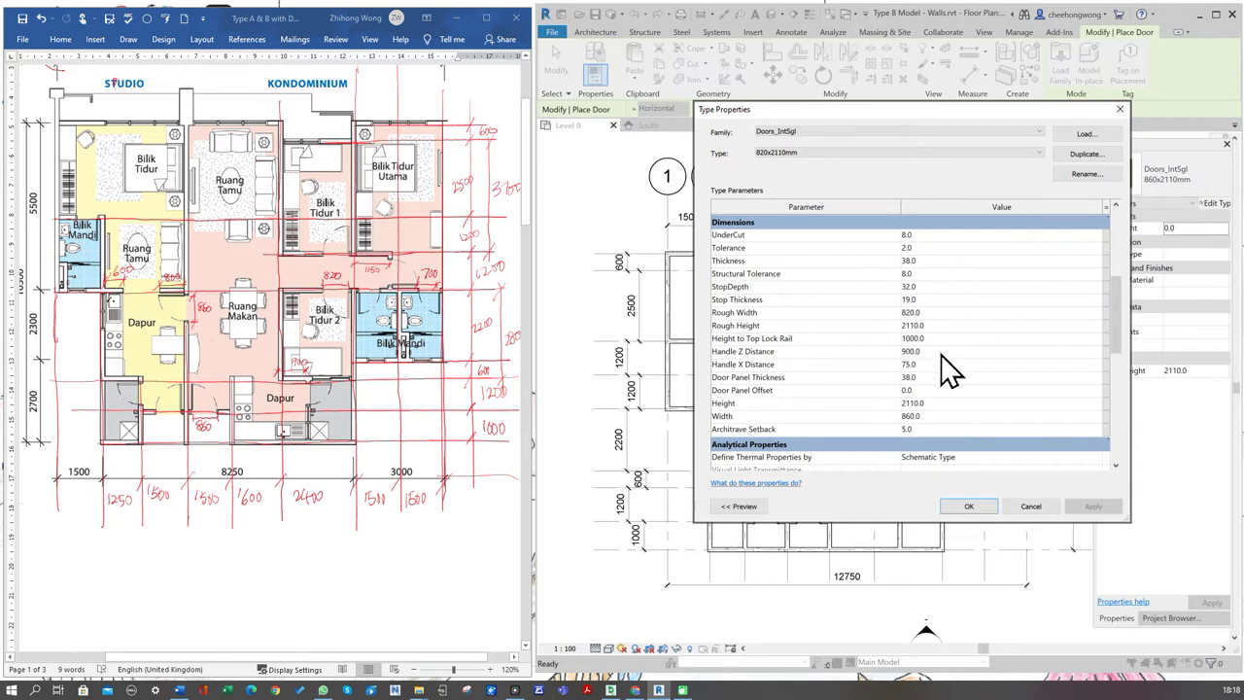
click(931, 416)
click(967, 505)
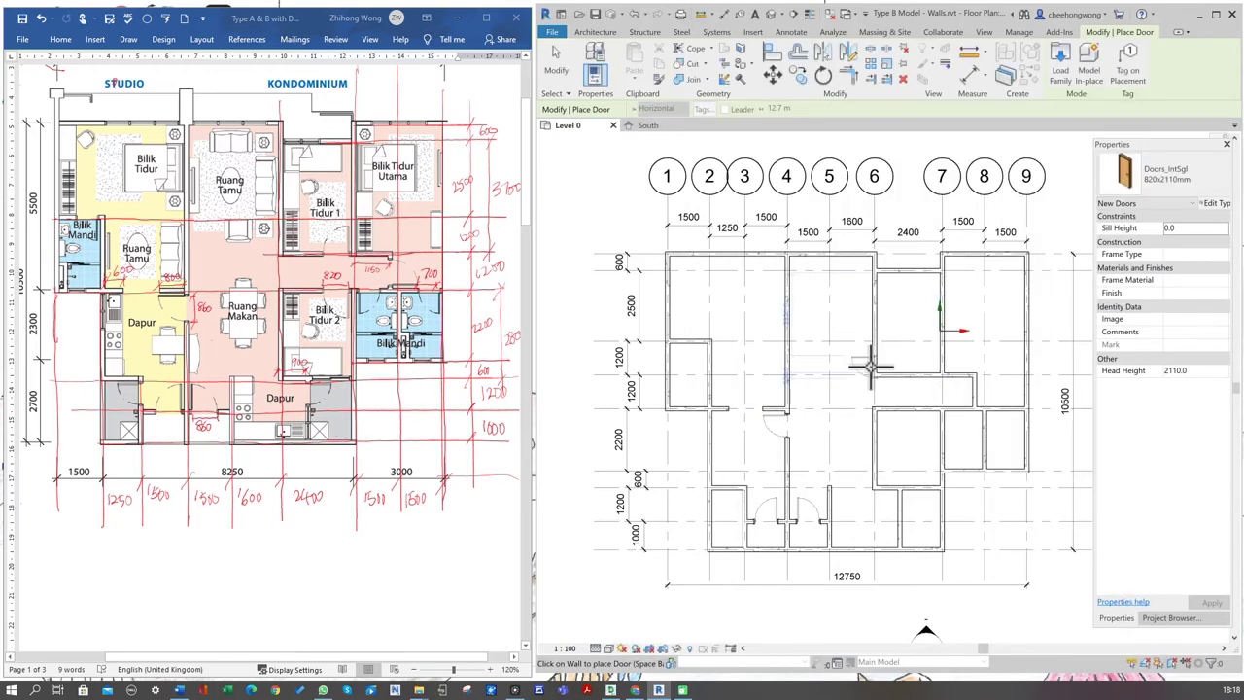
Step: Place an 820x2110mm door in the right vertical interior wall, then select the bottom external wall
click(931, 365)
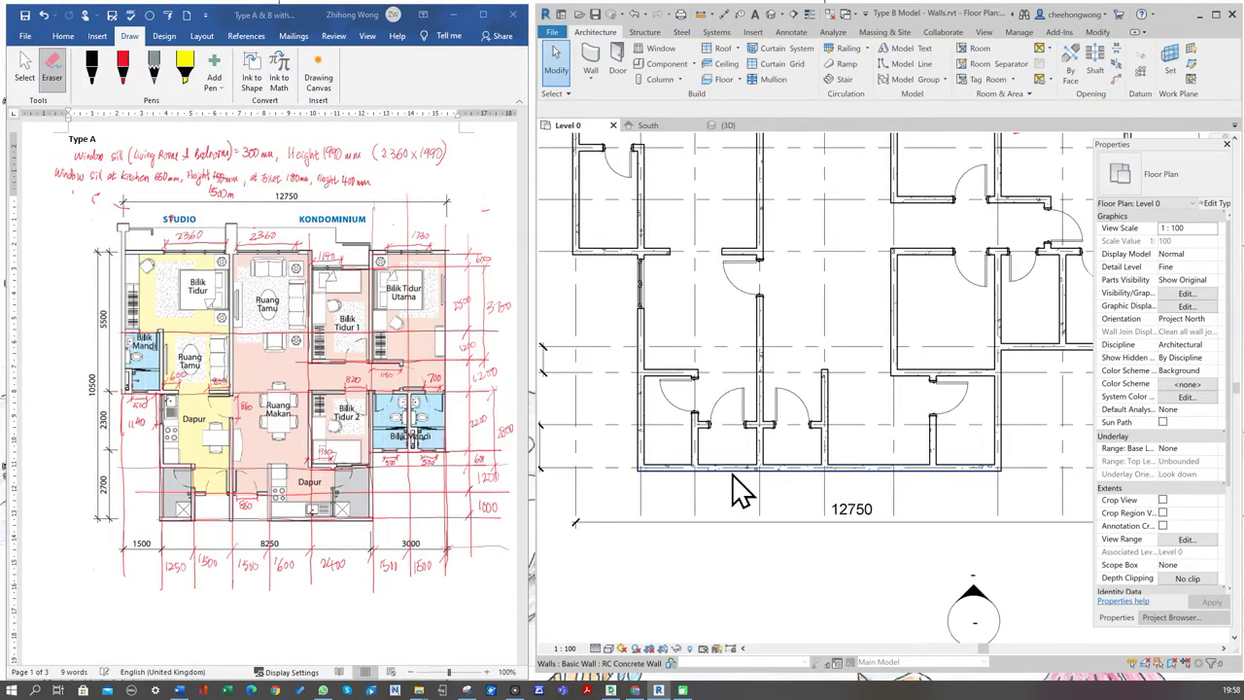
click(734, 470)
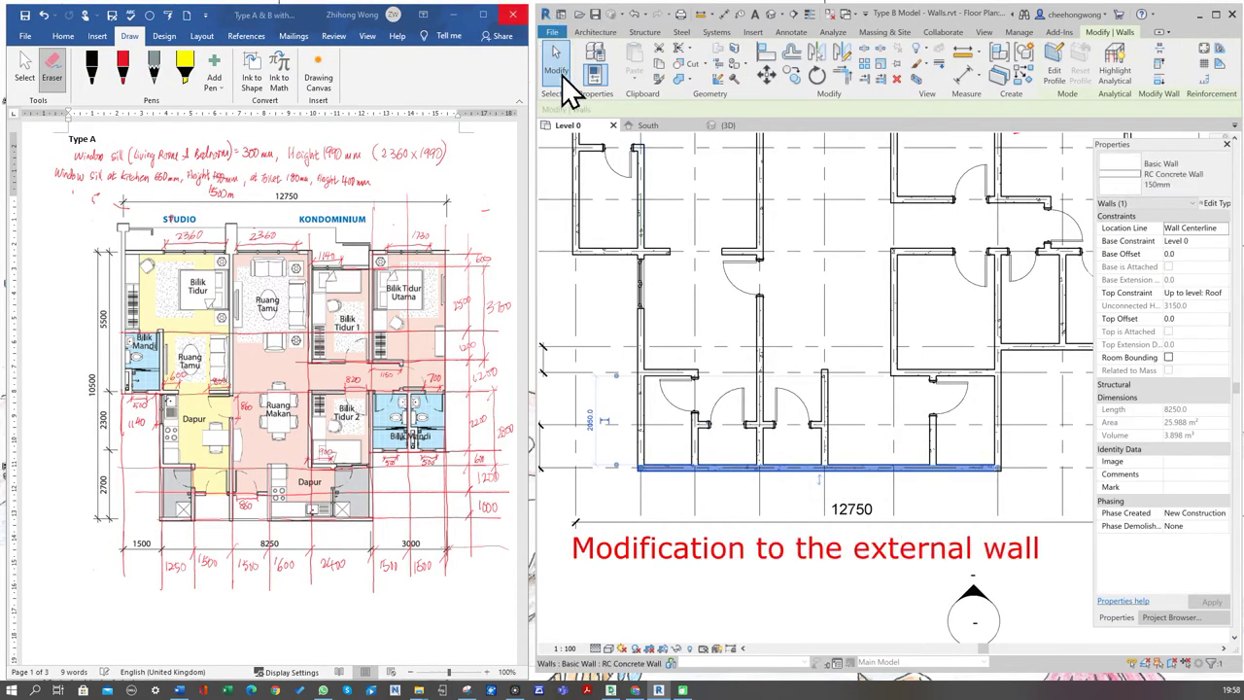
Step: Clear the selection and reselect the bottom external wall
click(561, 76)
click(727, 469)
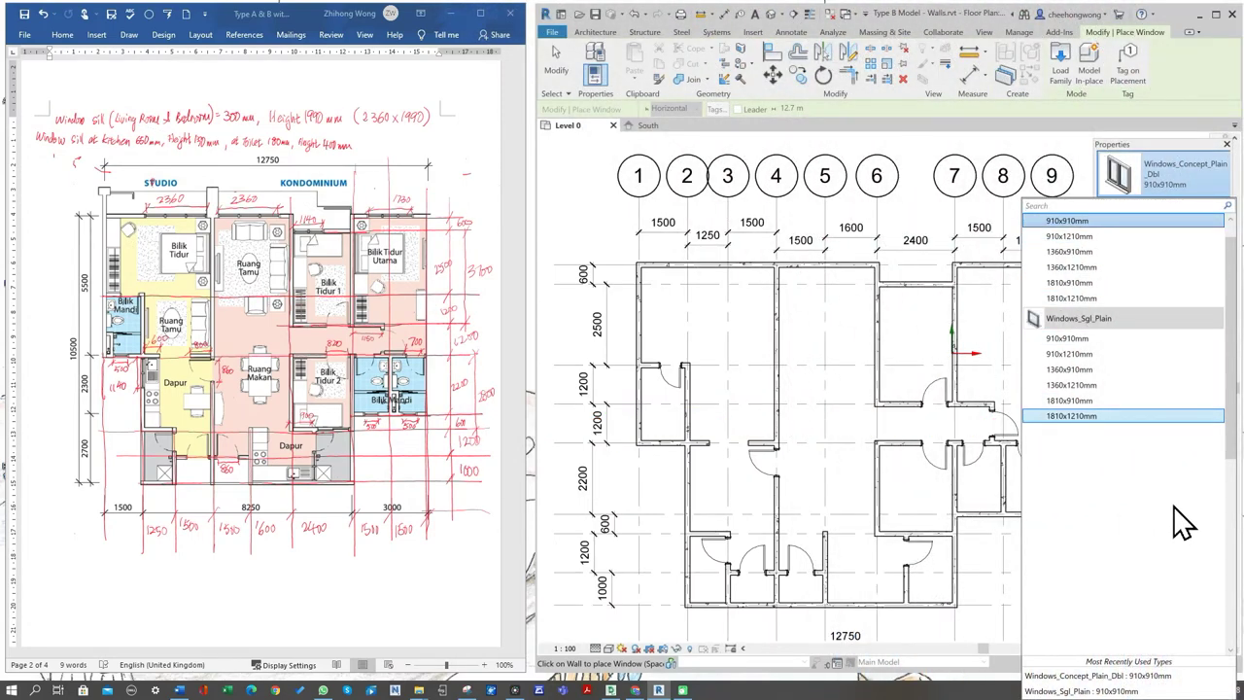
Step: Load Side hung casement double.rfa from the Singapore > Windows family library
key(Escape)
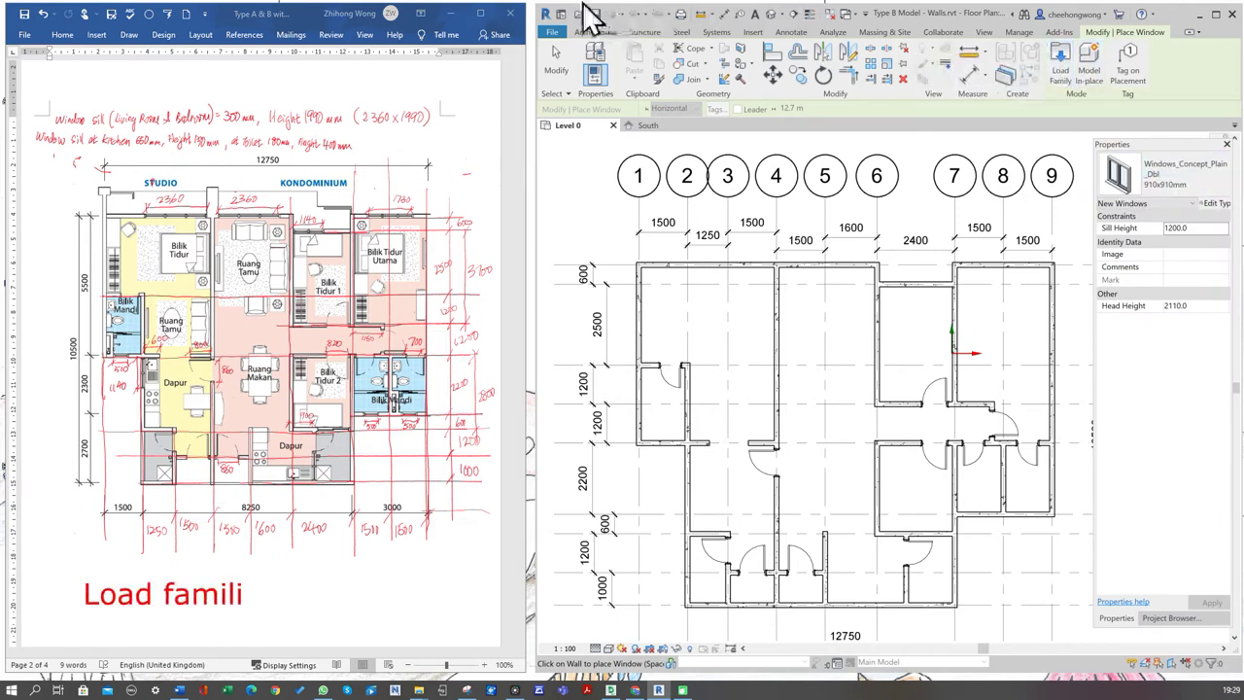
click(754, 34)
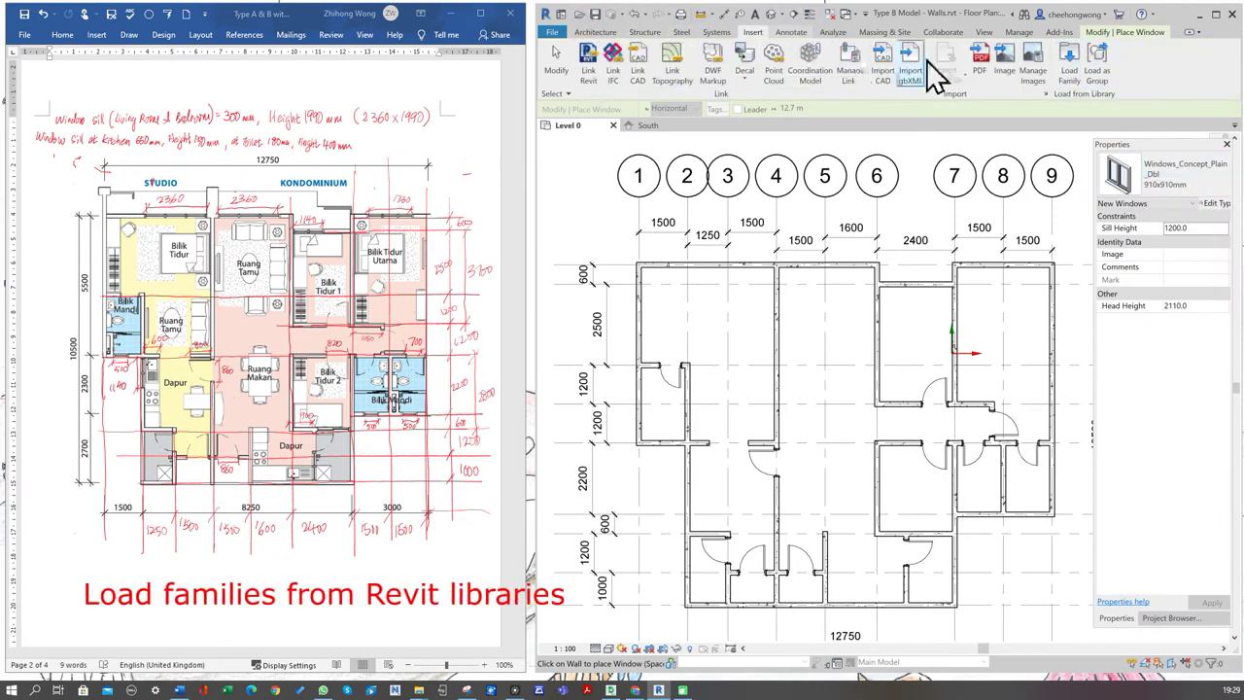
click(1069, 76)
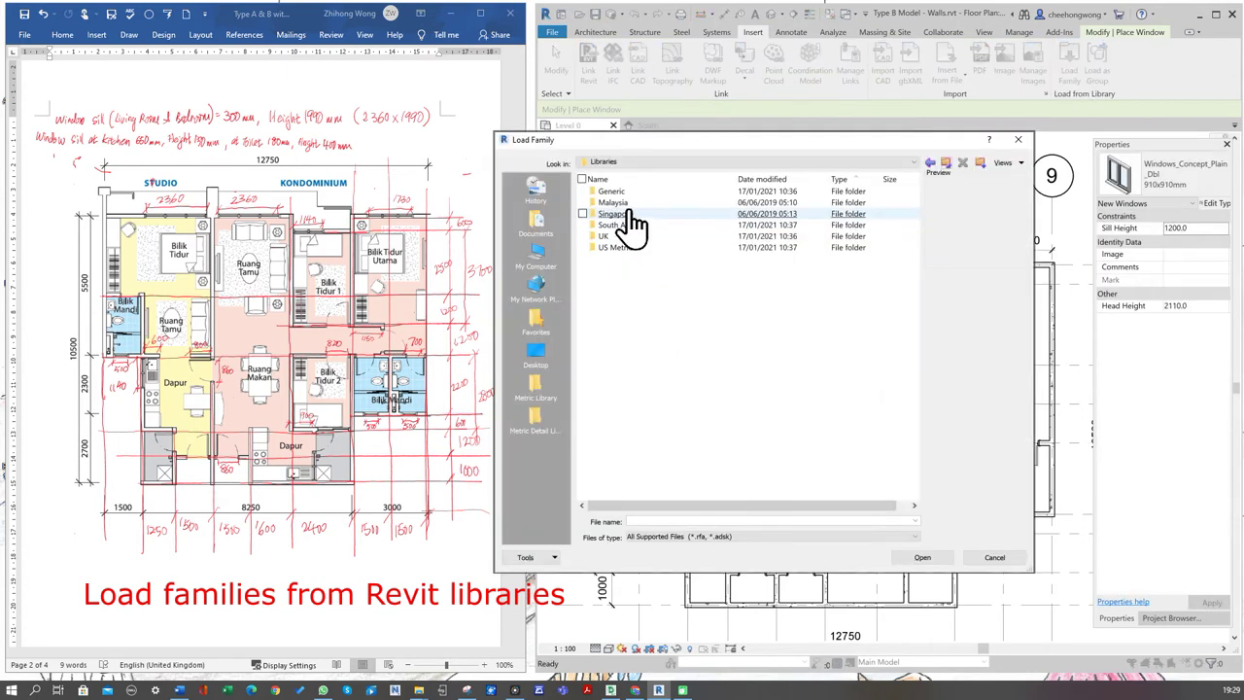
double_click(626, 215)
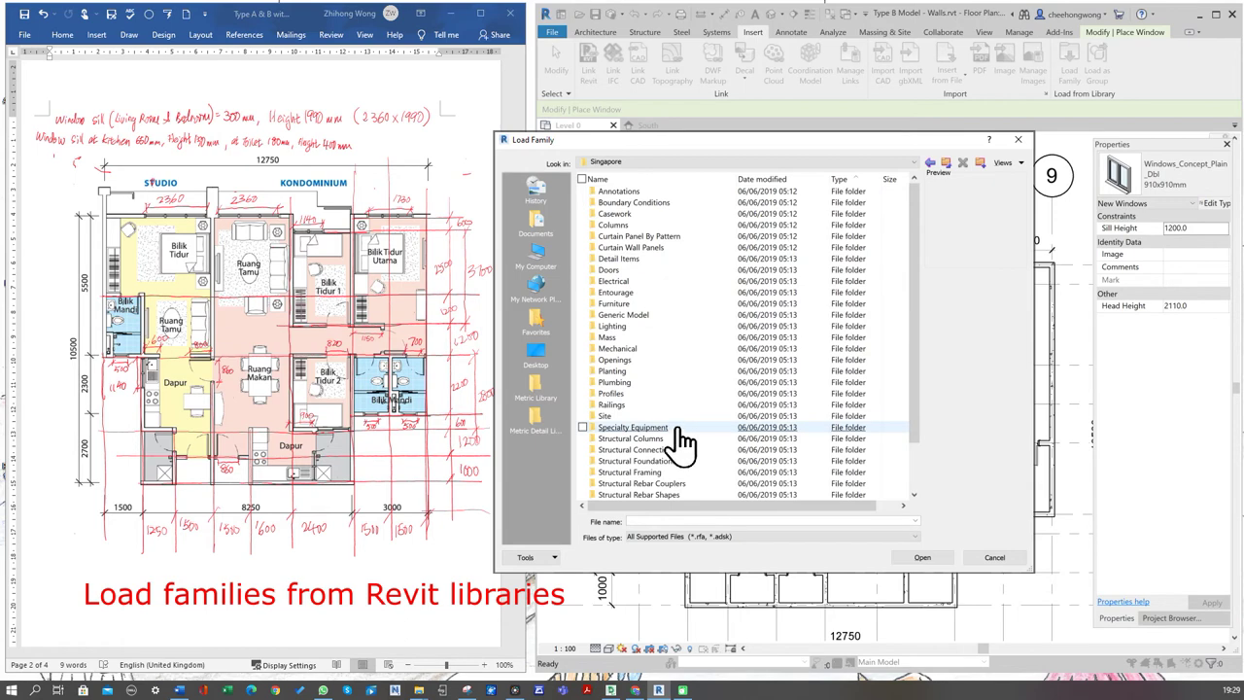
scroll(671, 466, down, 2)
double_click(622, 494)
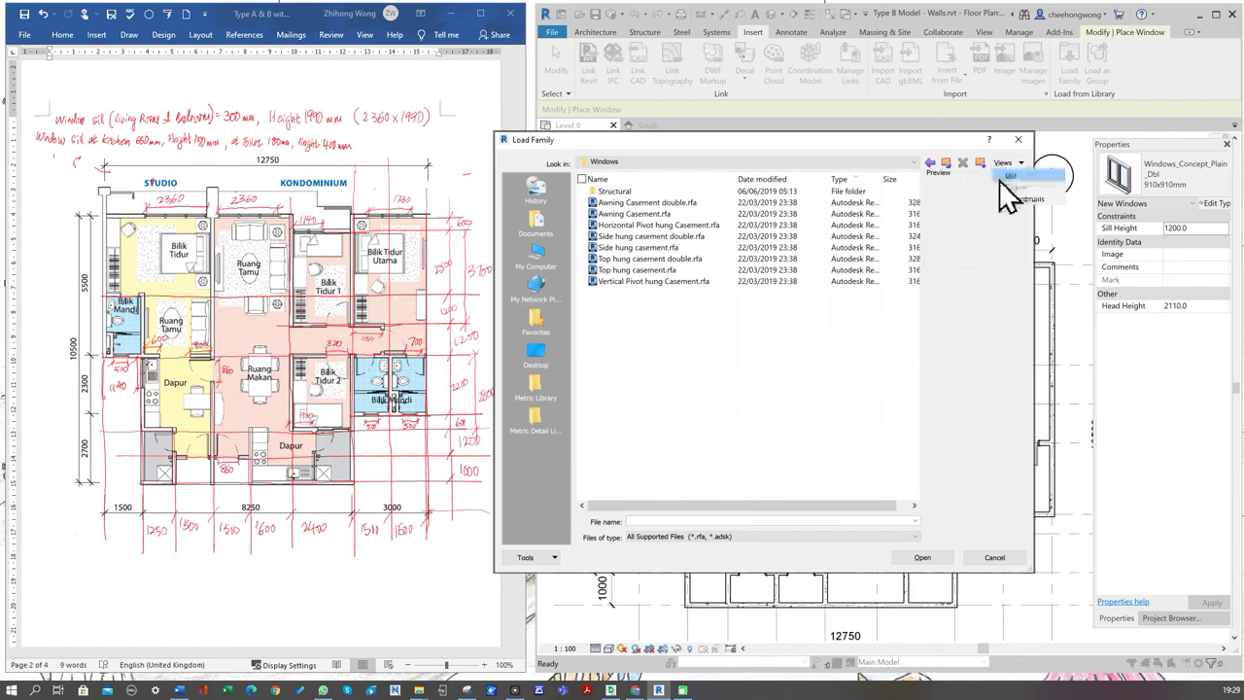
click(1015, 199)
click(724, 330)
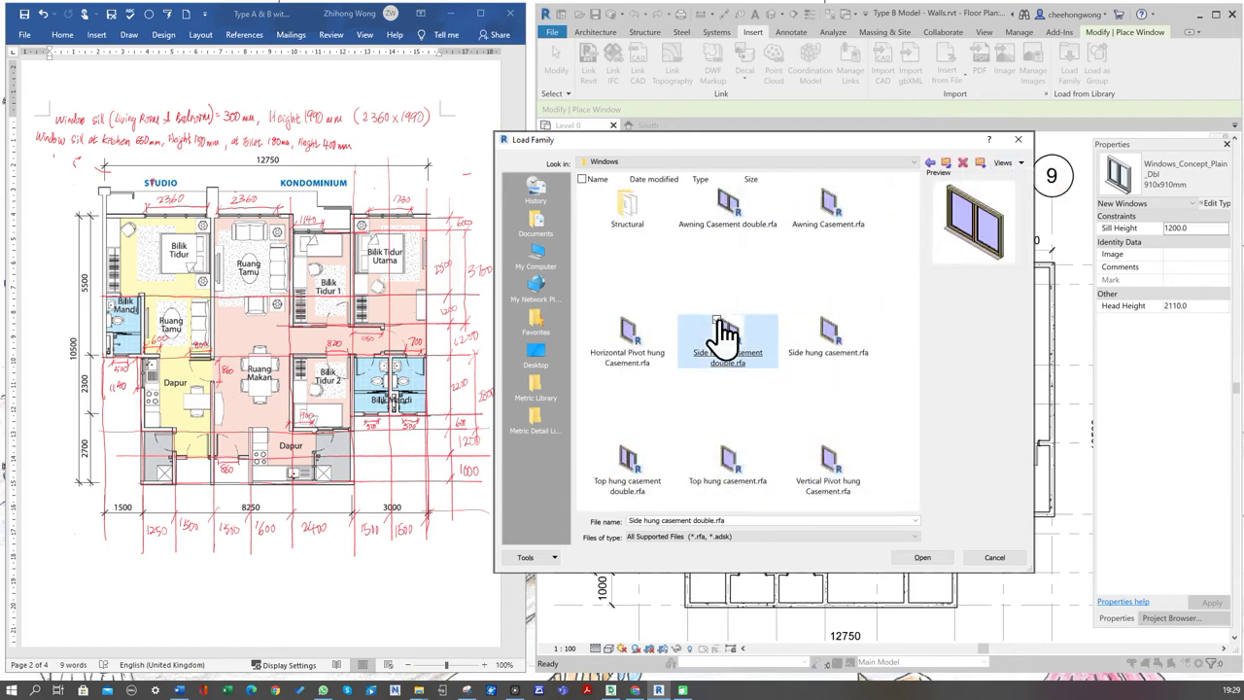
click(921, 558)
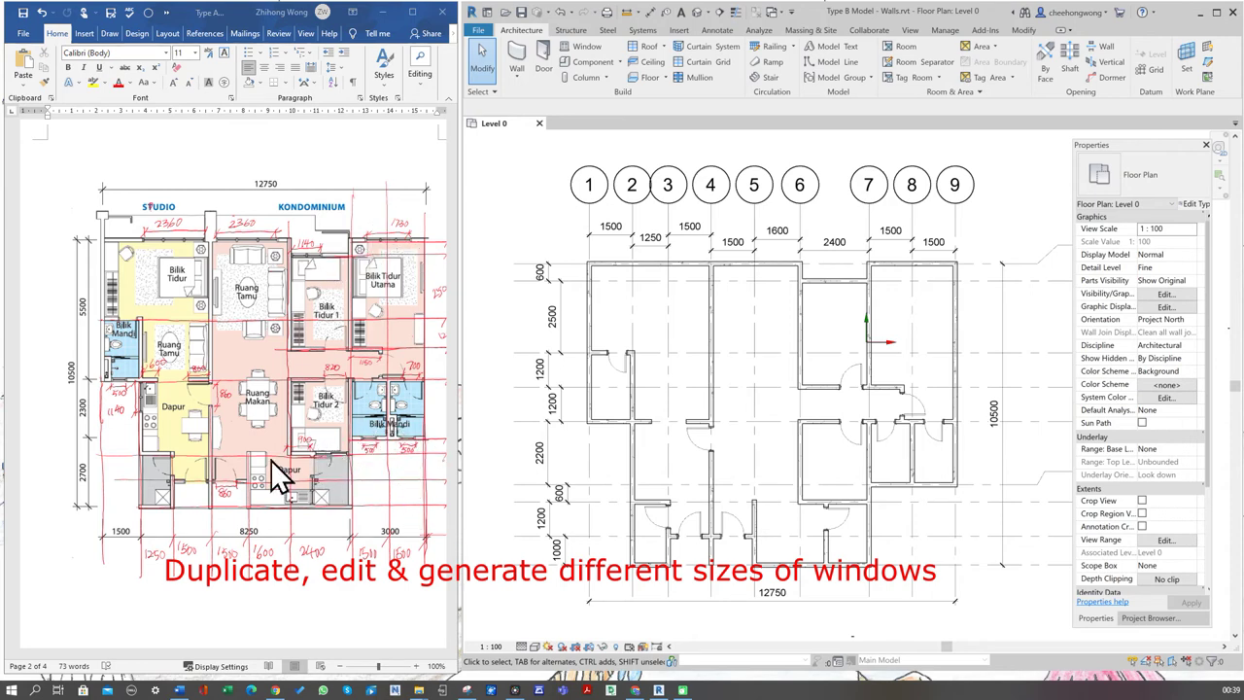
Step: Bring the Type A window specs into view in Word and start the Window tool
scroll(409, 284, up, 10)
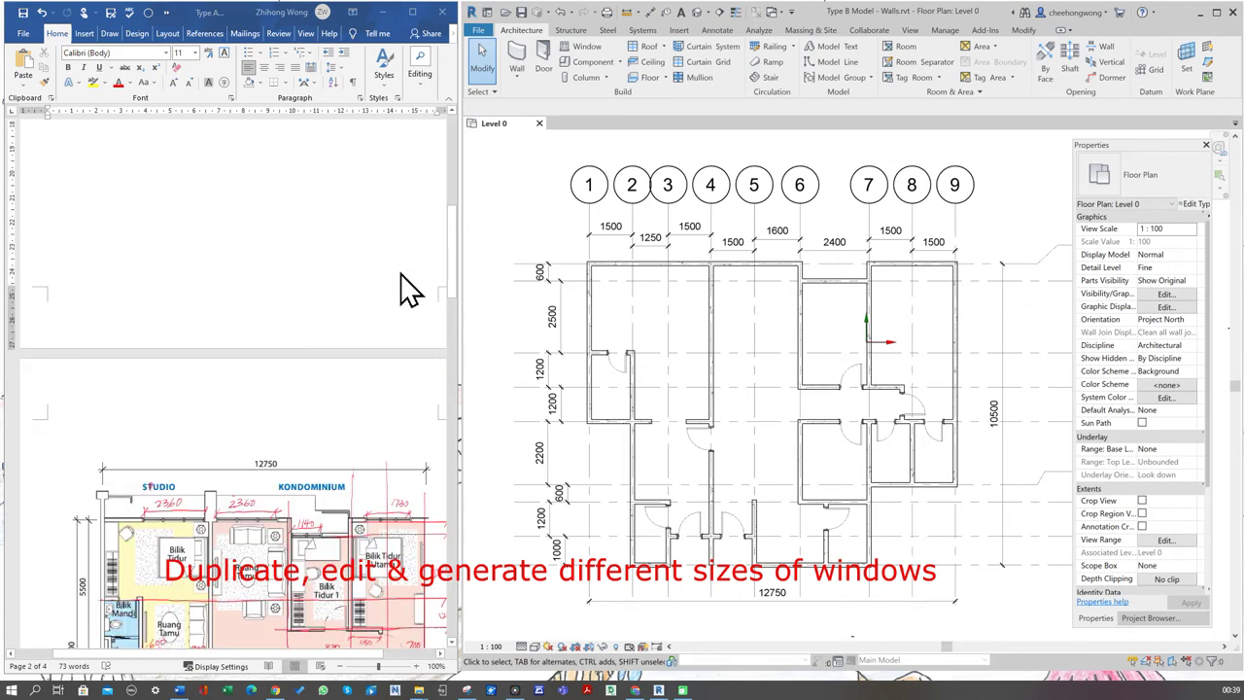
scroll(409, 285, up, 1)
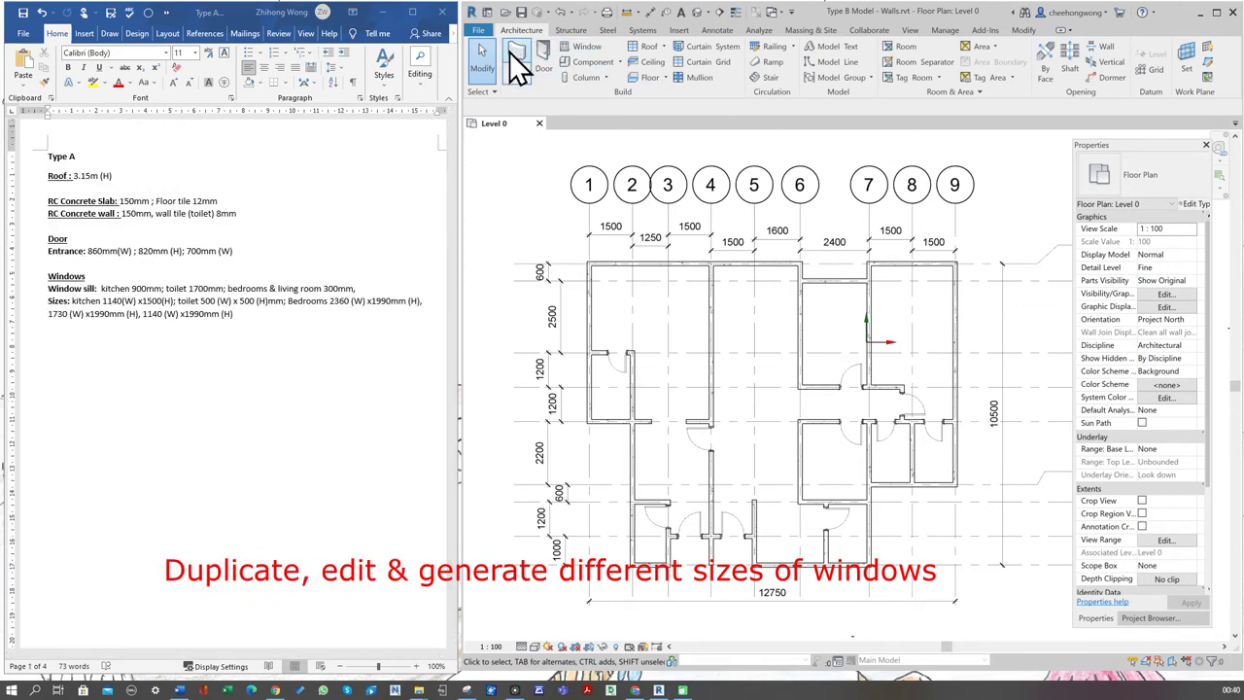
click(584, 47)
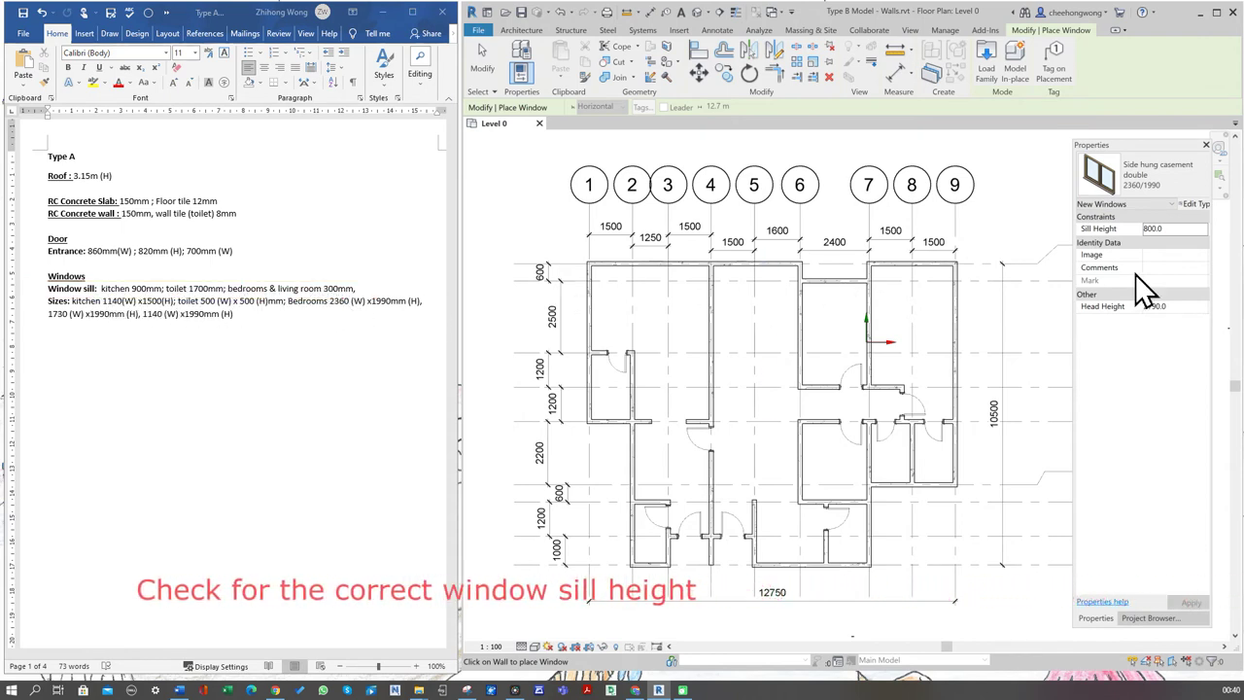
Step: Change the 2360/1990 casement window's sill height from 800 to 300 mm
click(1188, 230)
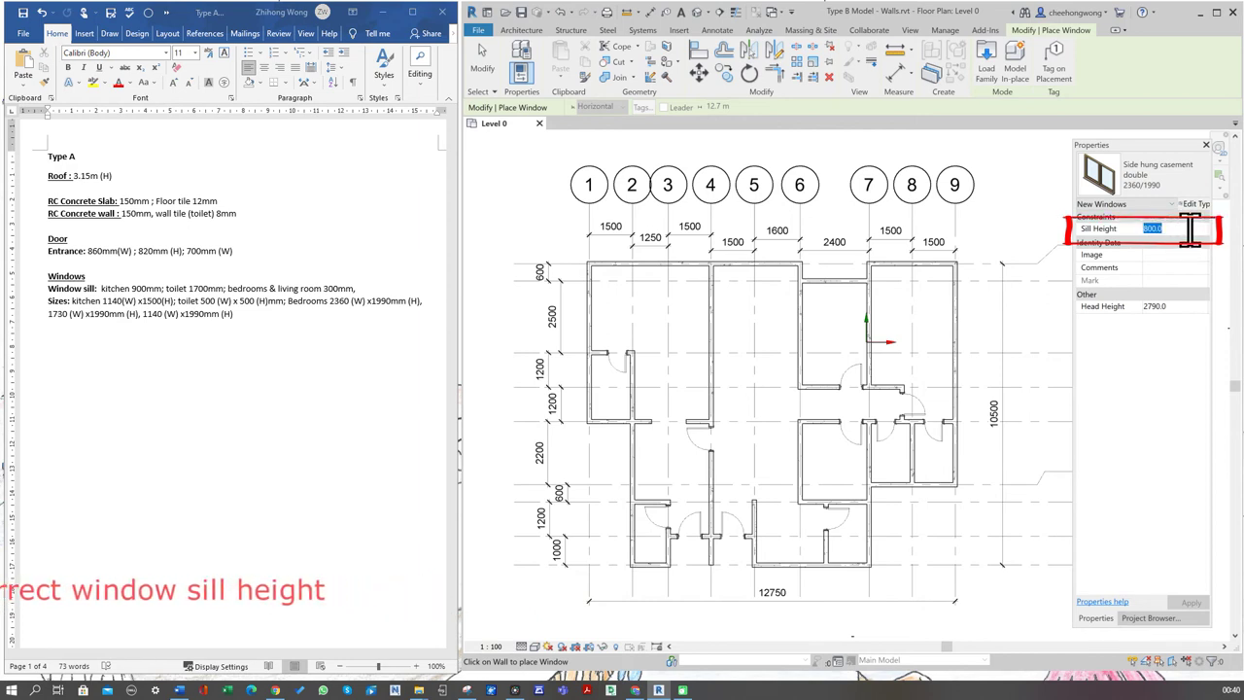
text(300)
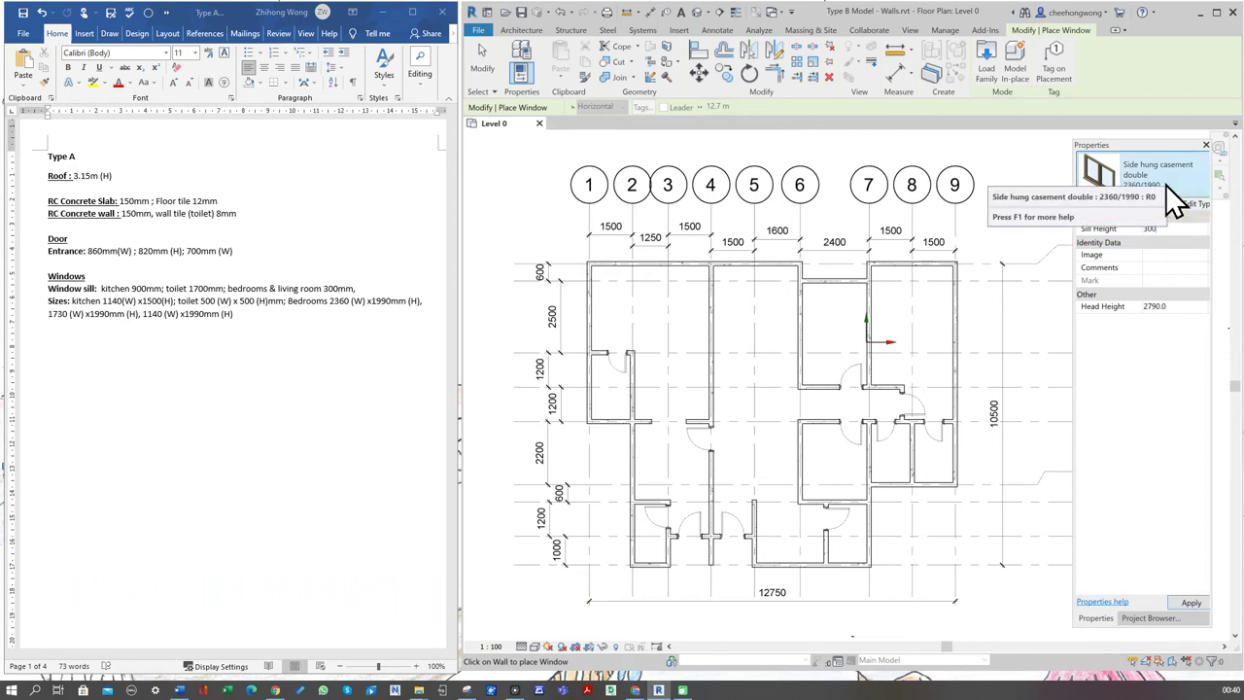
key(Return)
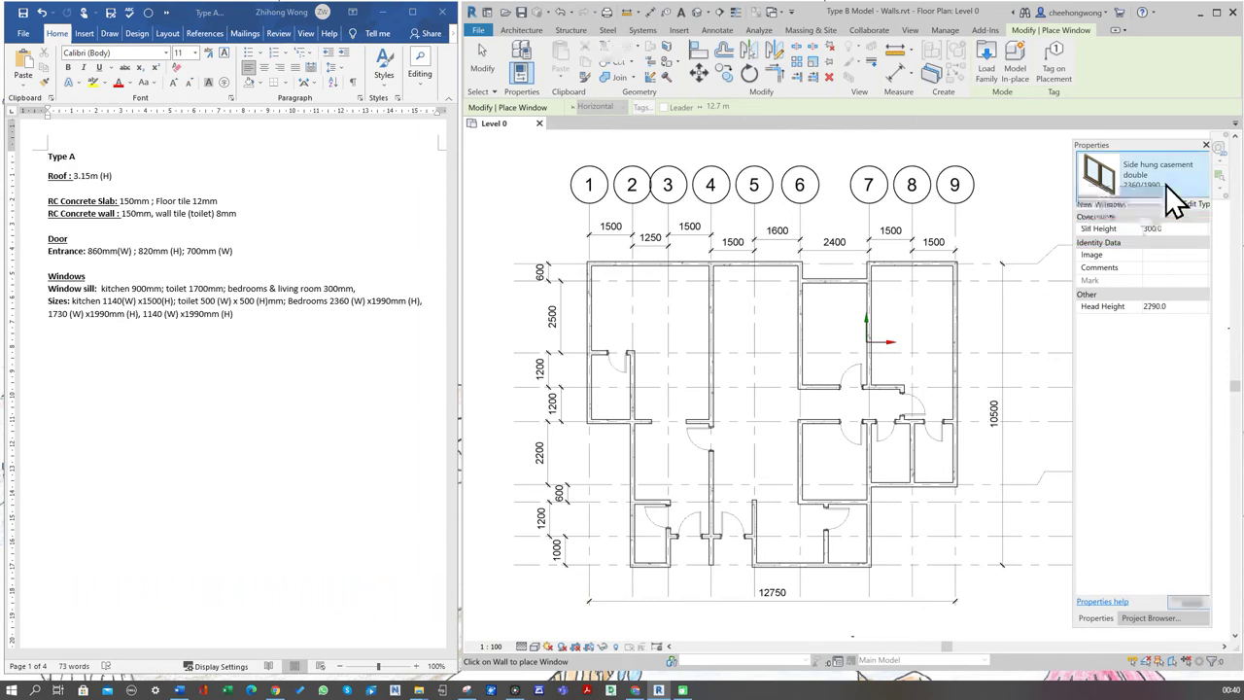
click(1165, 183)
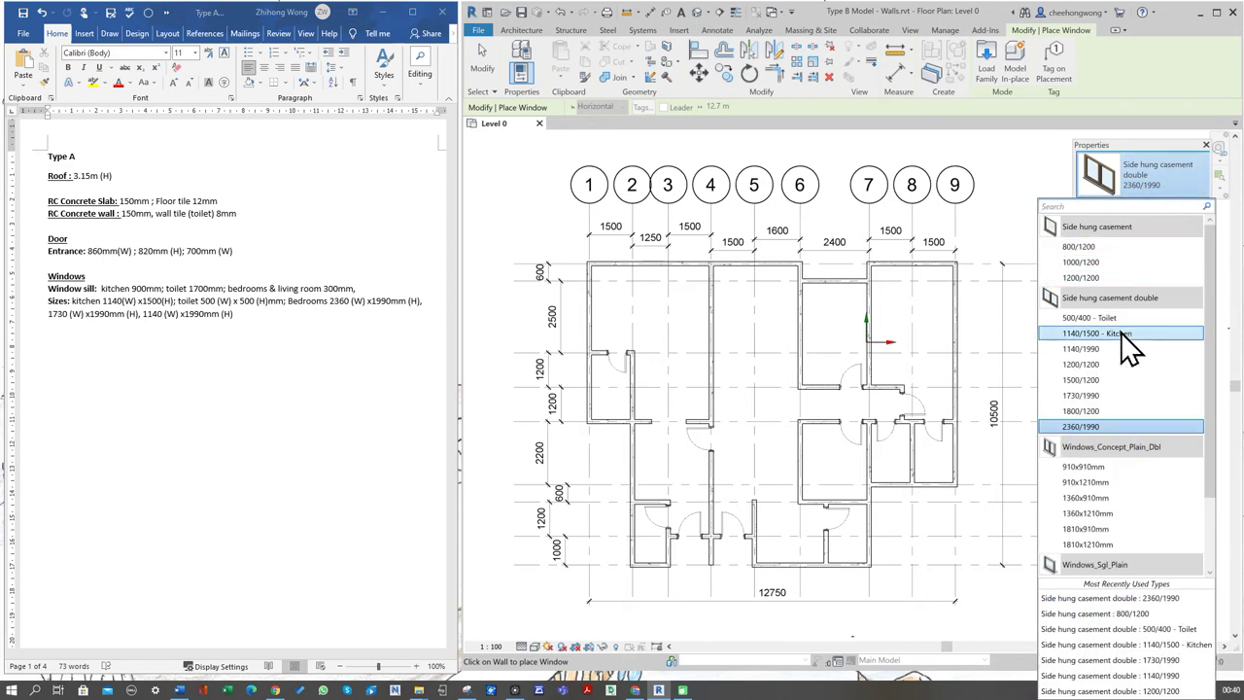
click(1144, 168)
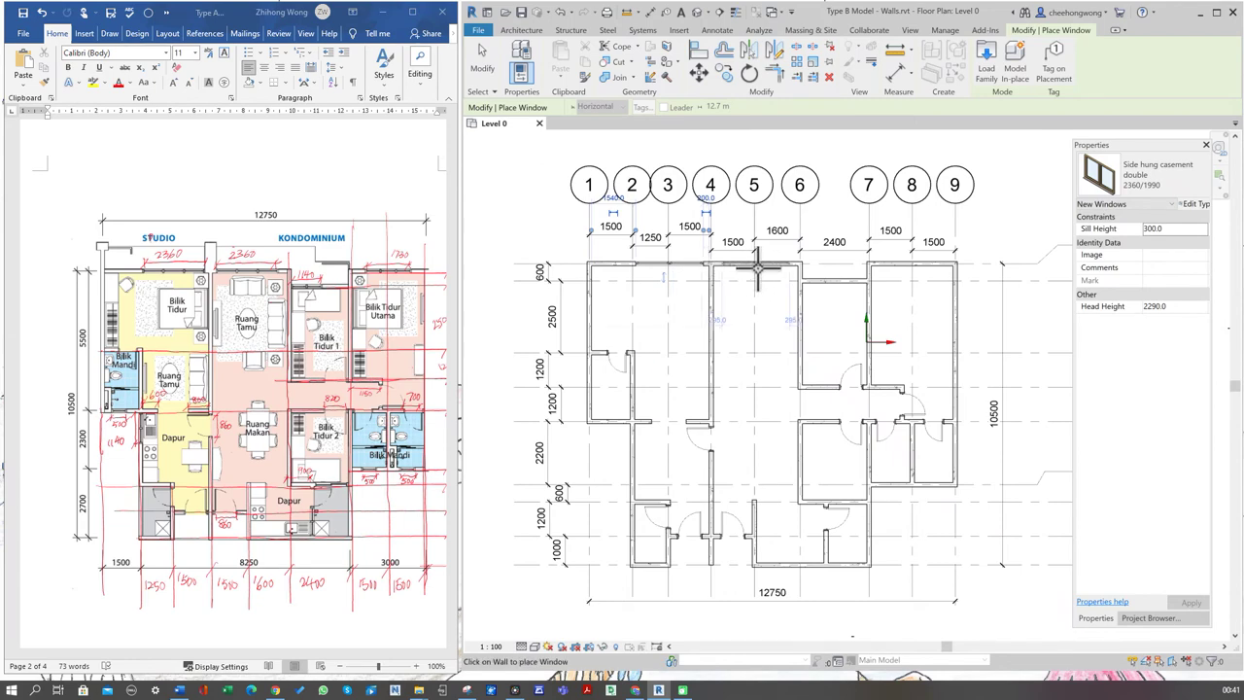
Step: Switch to the 1140/1500 - Kitchen window type and give it a 300 mm sill height
click(1150, 180)
click(1128, 333)
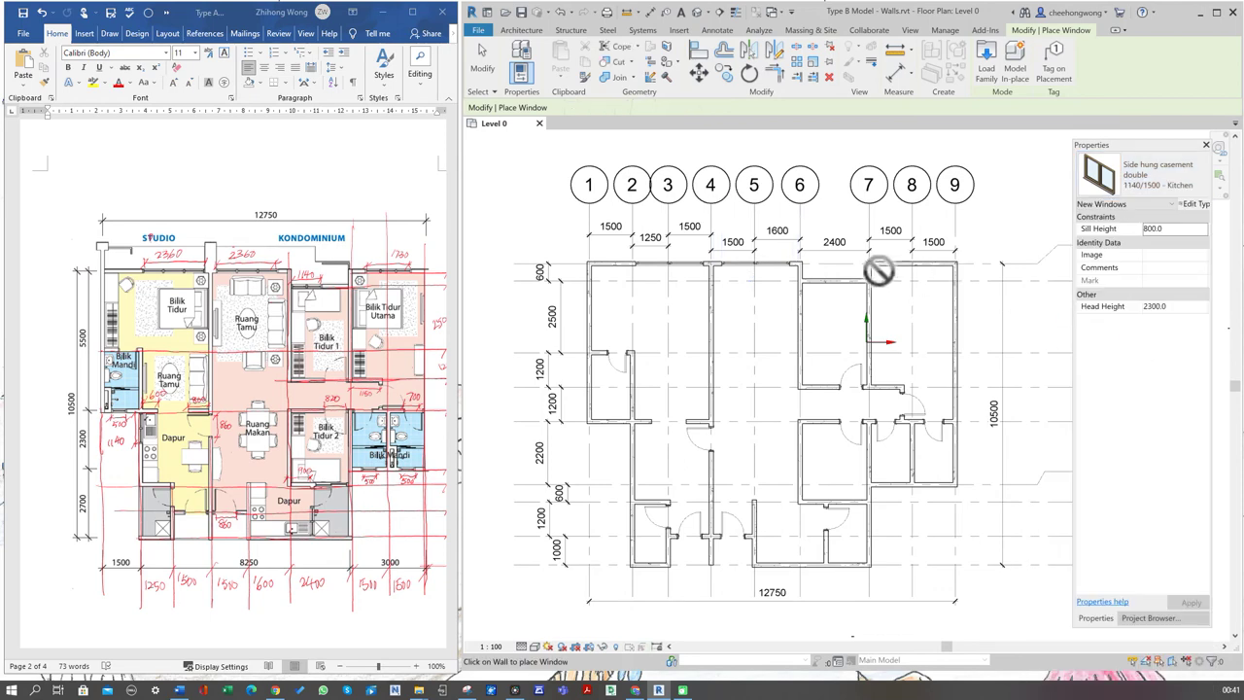
click(1169, 229)
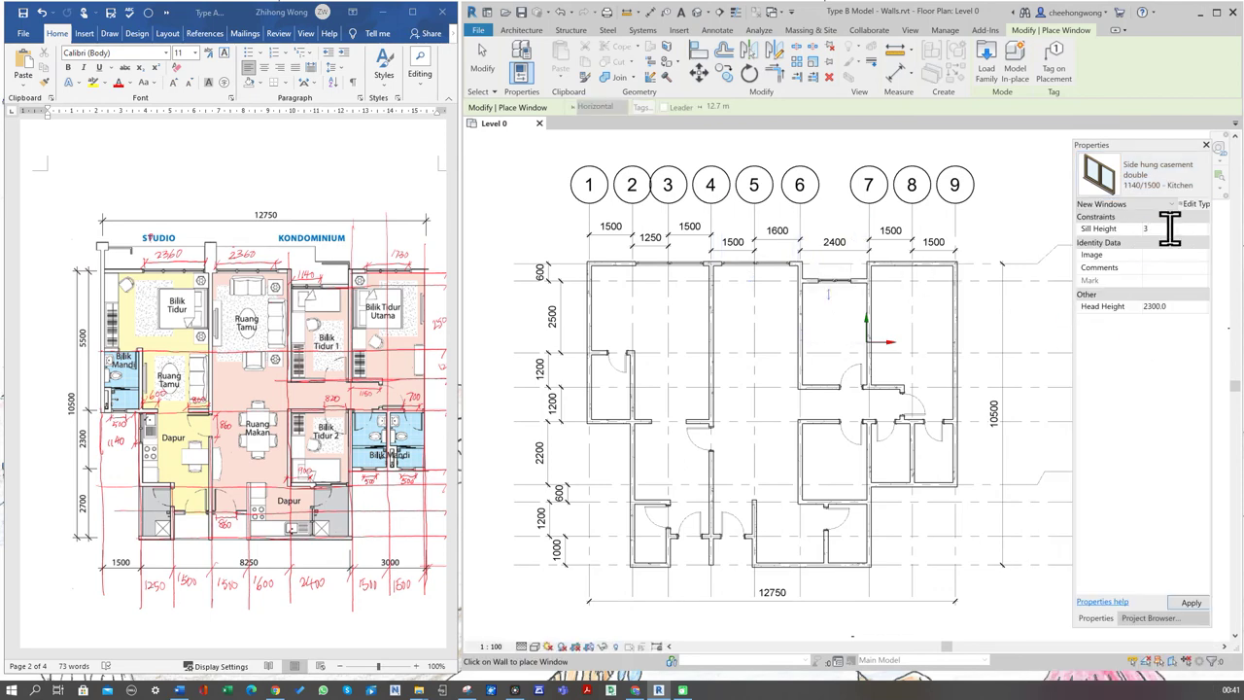
text(300)
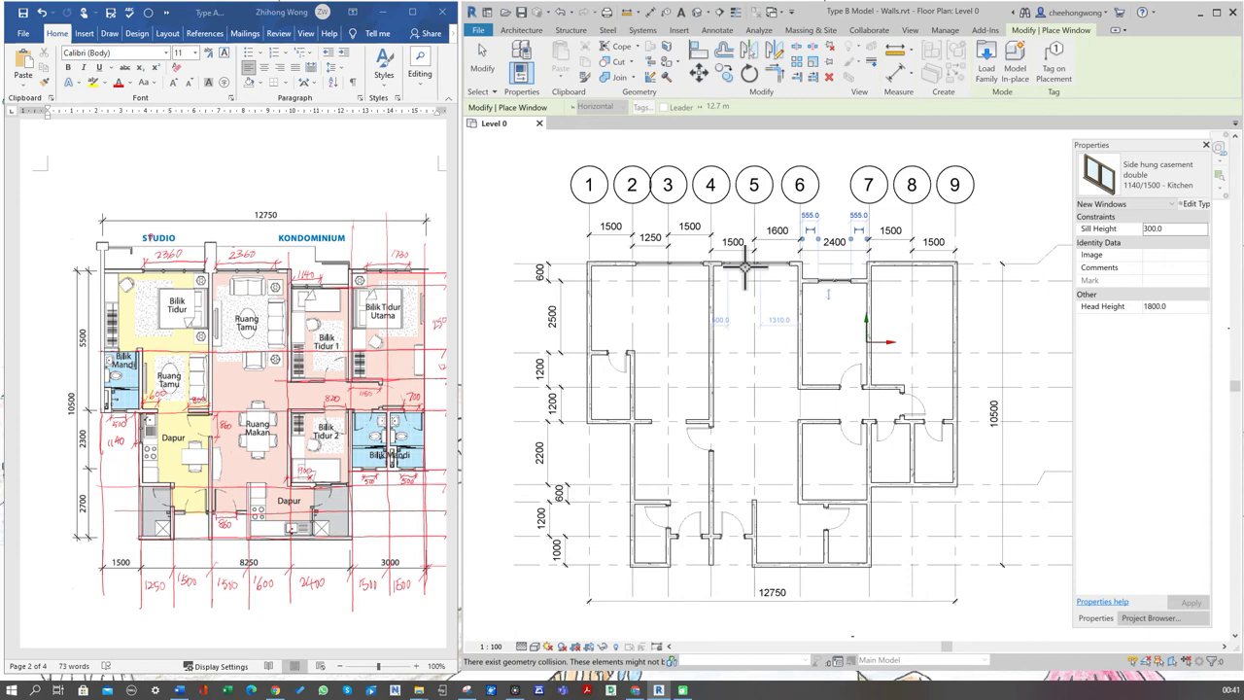
Step: Set the 1730/1990 window's sill height to 300 mm, then make 500/400 - Toilet current
click(1153, 229)
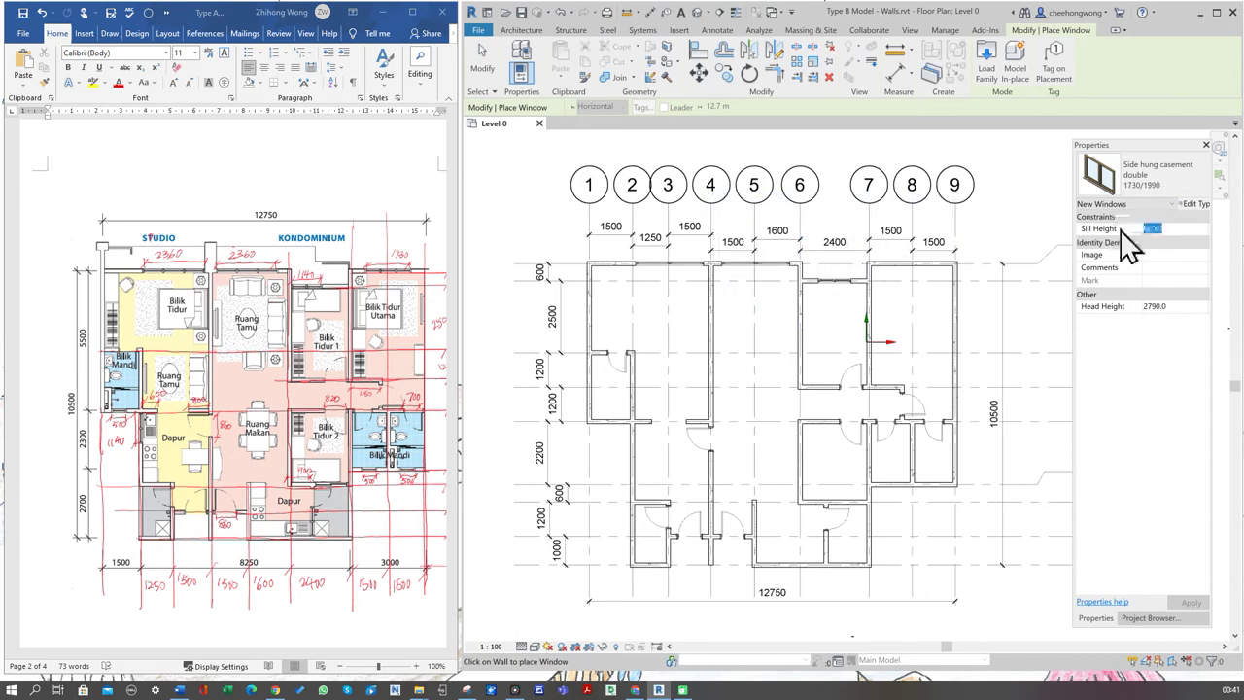
text(3)
key(Return)
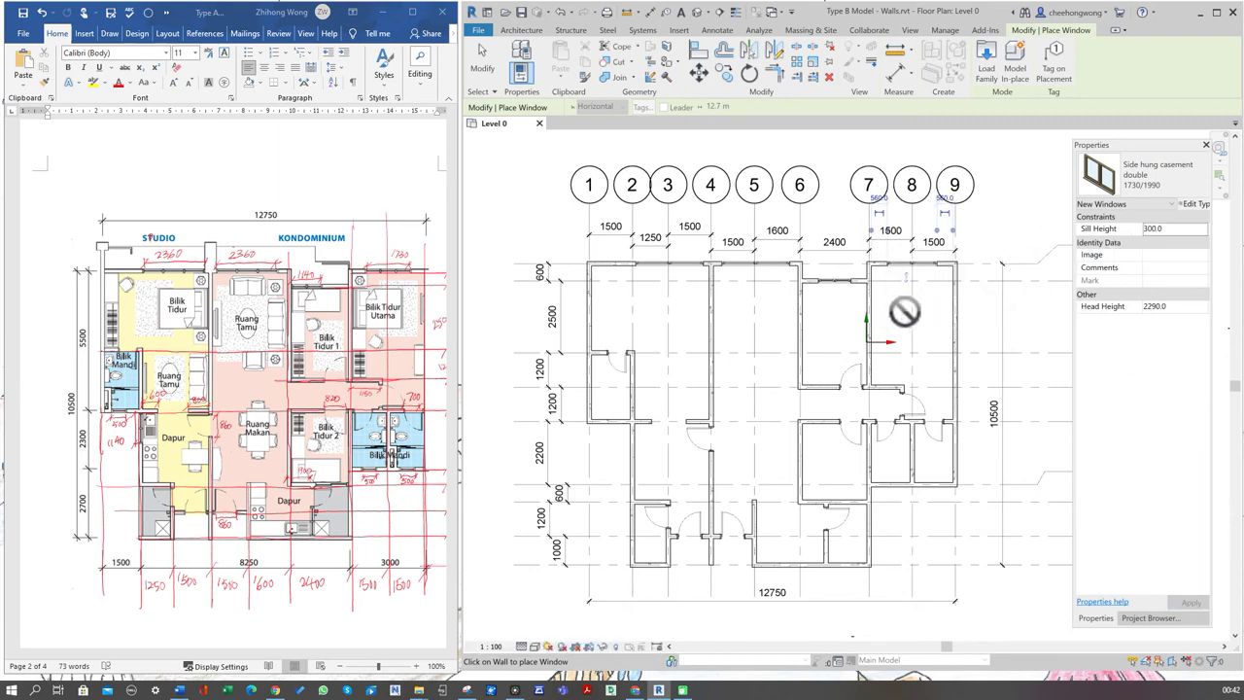
click(1145, 175)
click(1088, 318)
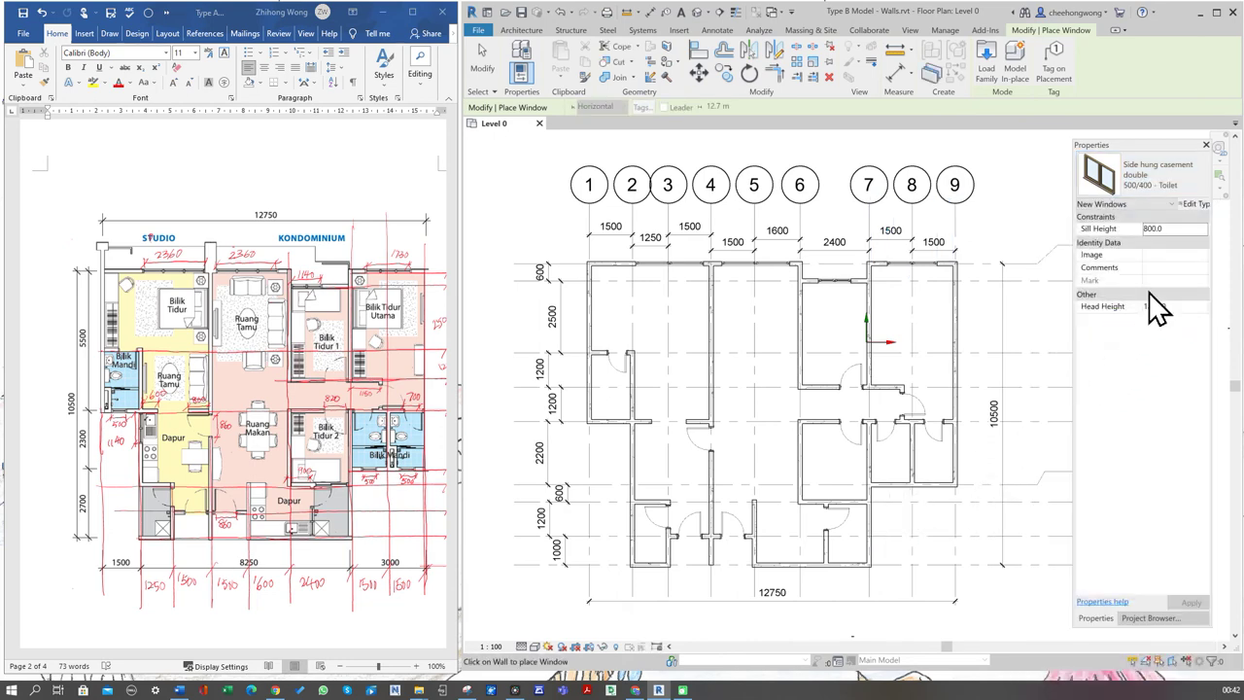
Step: Set the 500/400 Toilet window's sill height to 1700 mm
drag(1165, 230, 1120, 219)
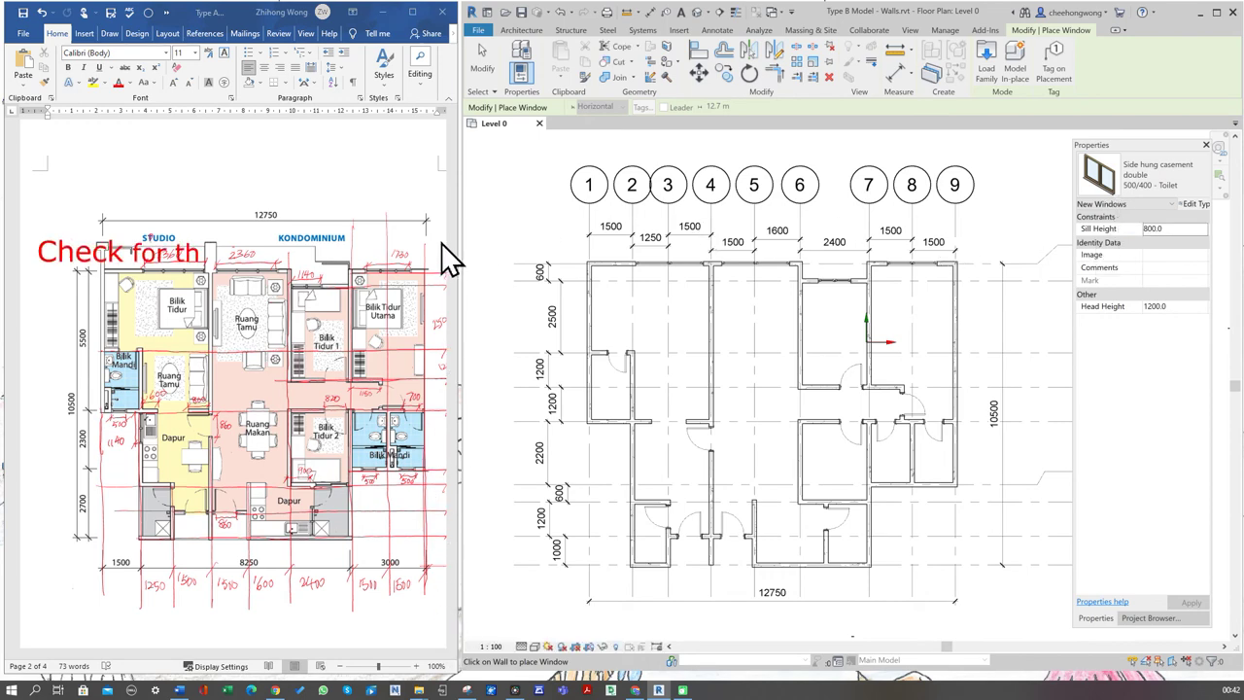
scroll(445, 258, up, 10)
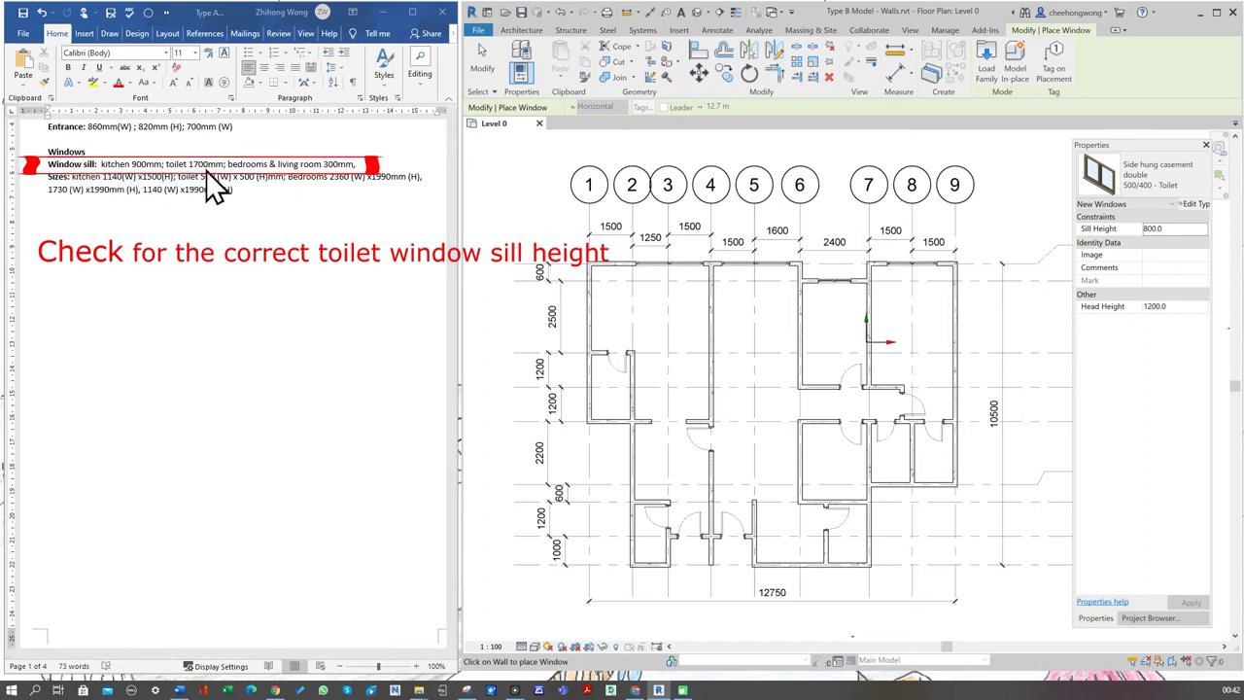
scroll(436, 411, down, 8)
scroll(436, 411, down, 4)
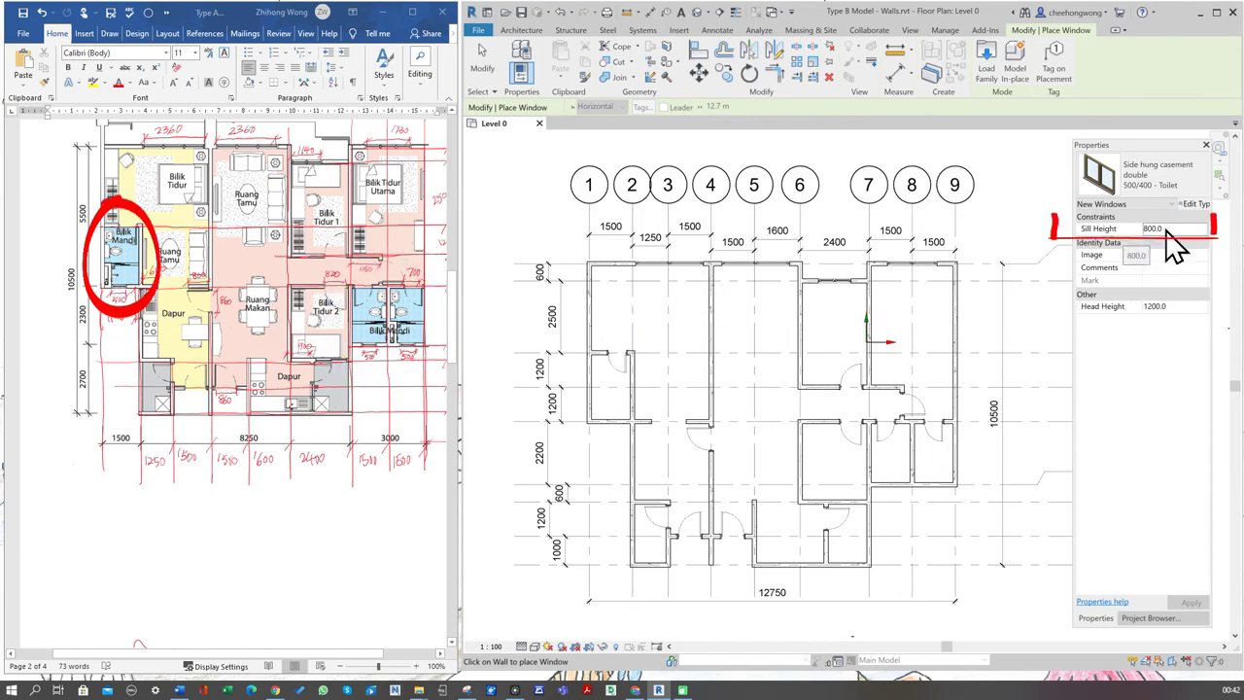
text(17)
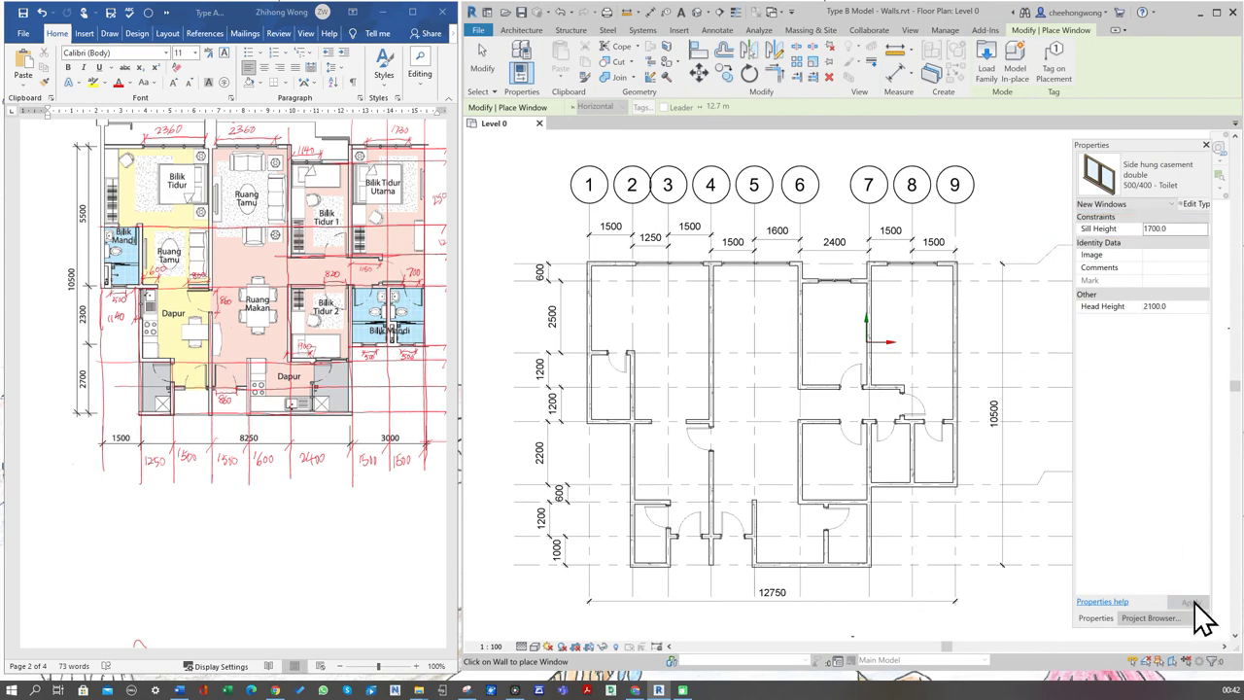
Step: Place three 500/400 Toilet windows in the toilet walls, select type 1140/1990, and exit window placement
click(895, 486)
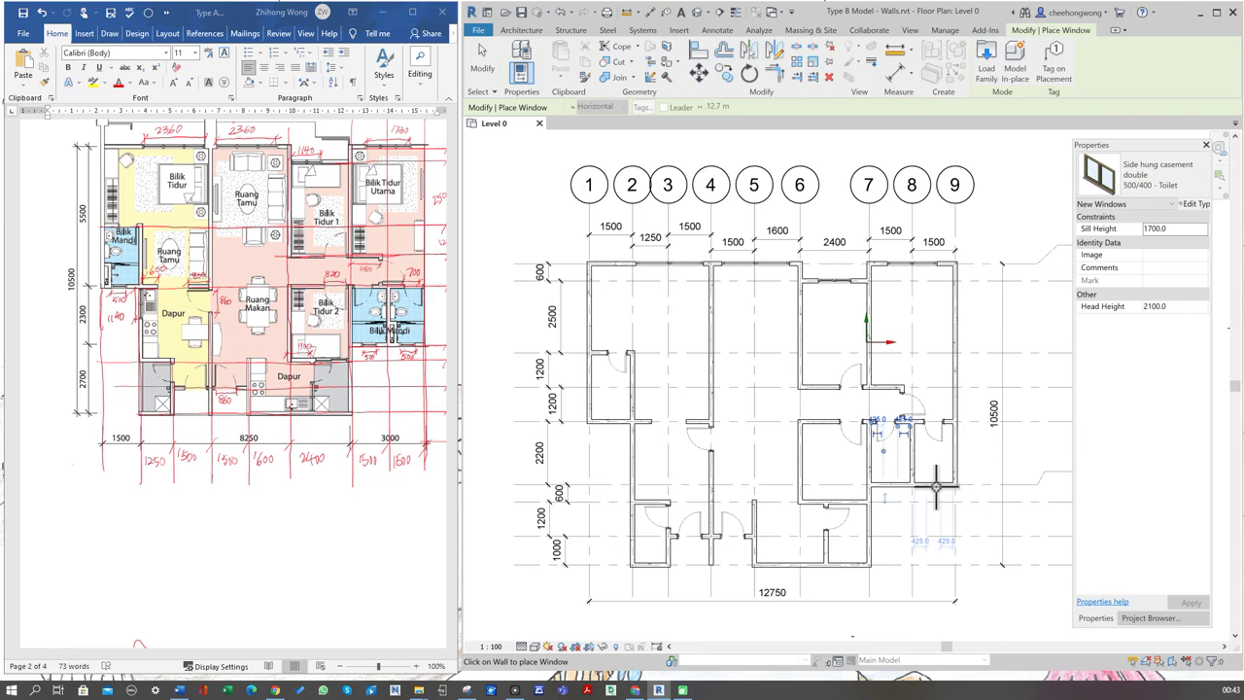
click(931, 420)
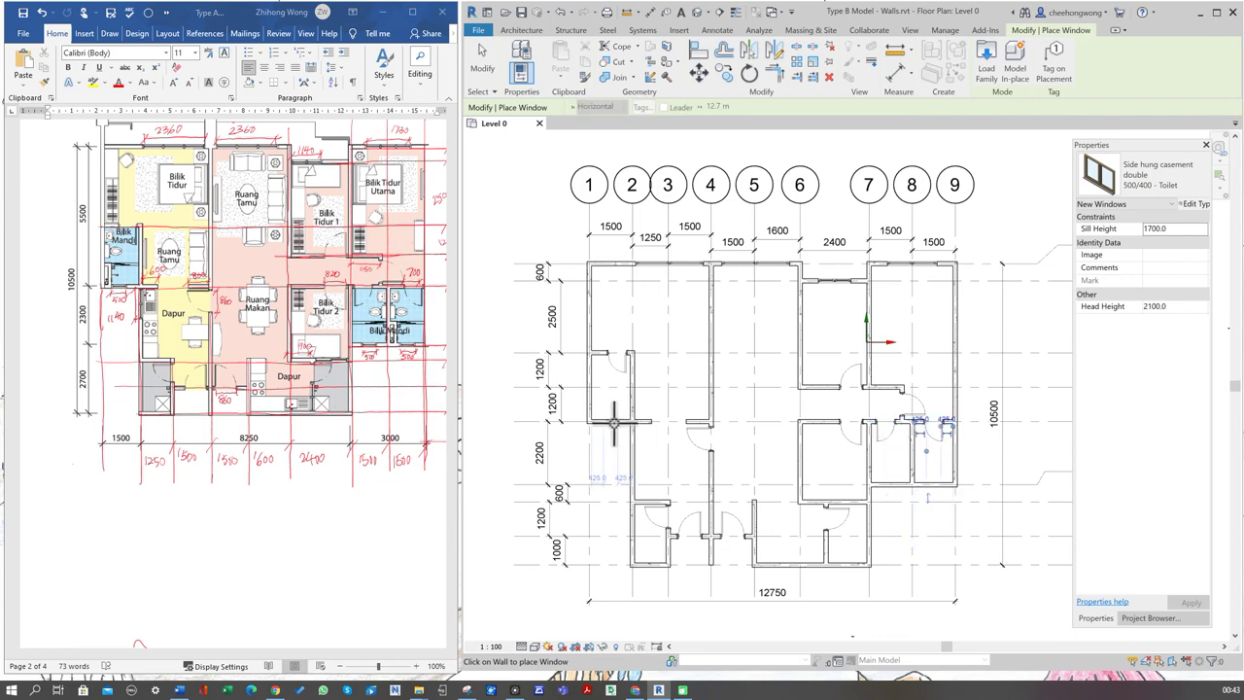
click(614, 422)
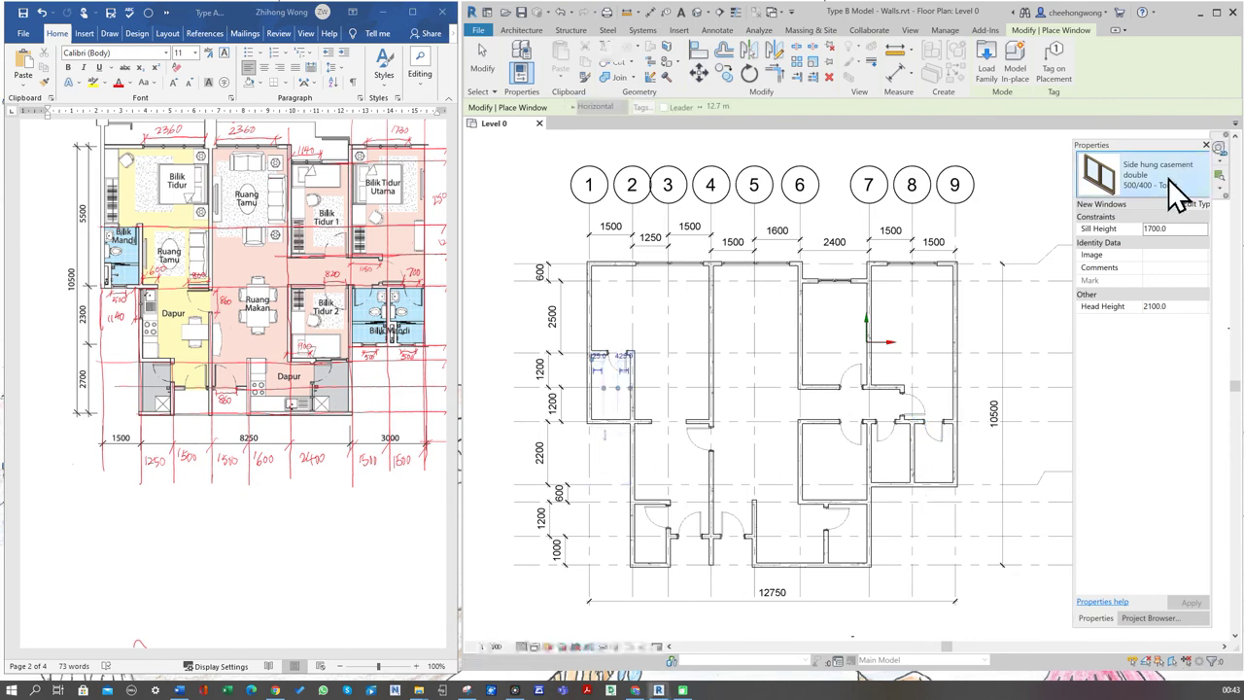
click(1168, 179)
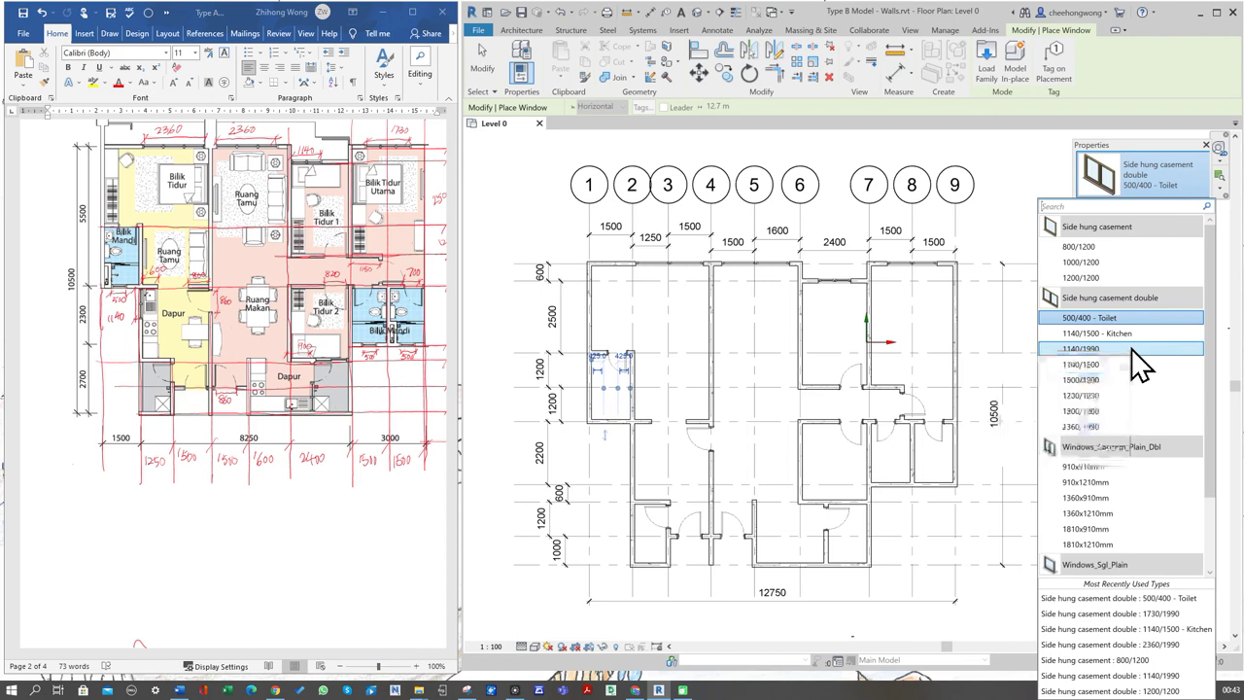
click(1059, 348)
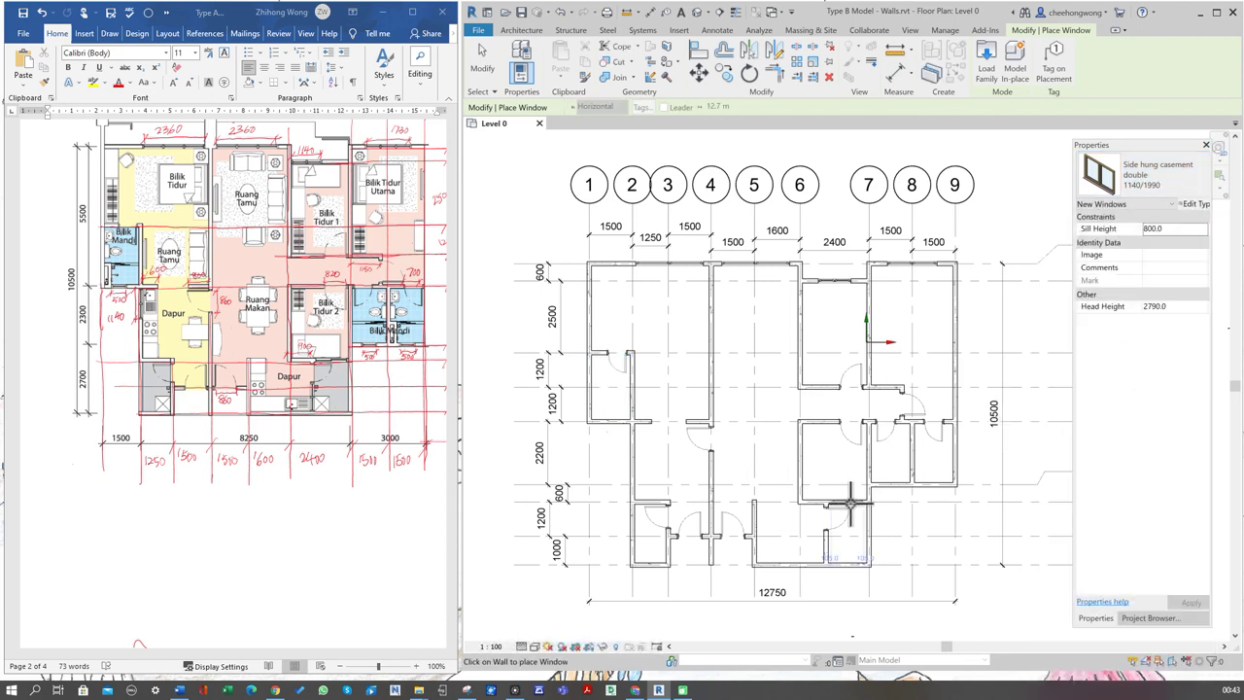
key(Escape)
key(Escape)
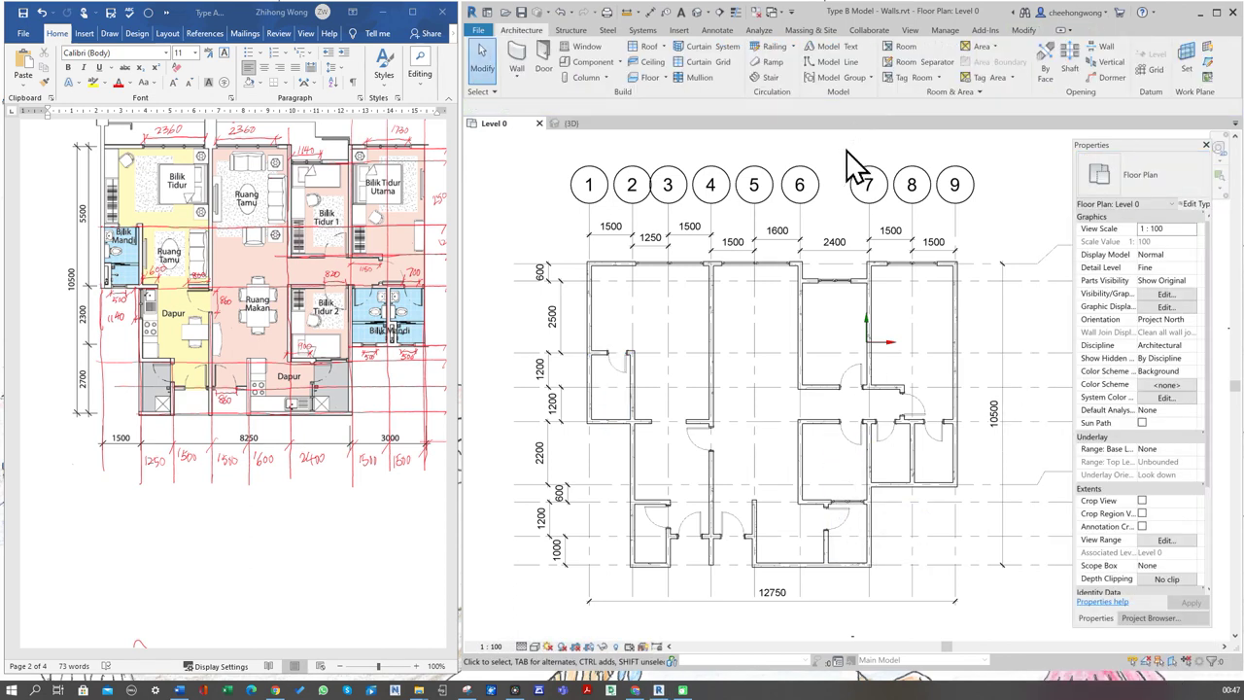
Step: Switch to the {3D} view and orbit to a higher overview of walls, doors and windows
click(564, 123)
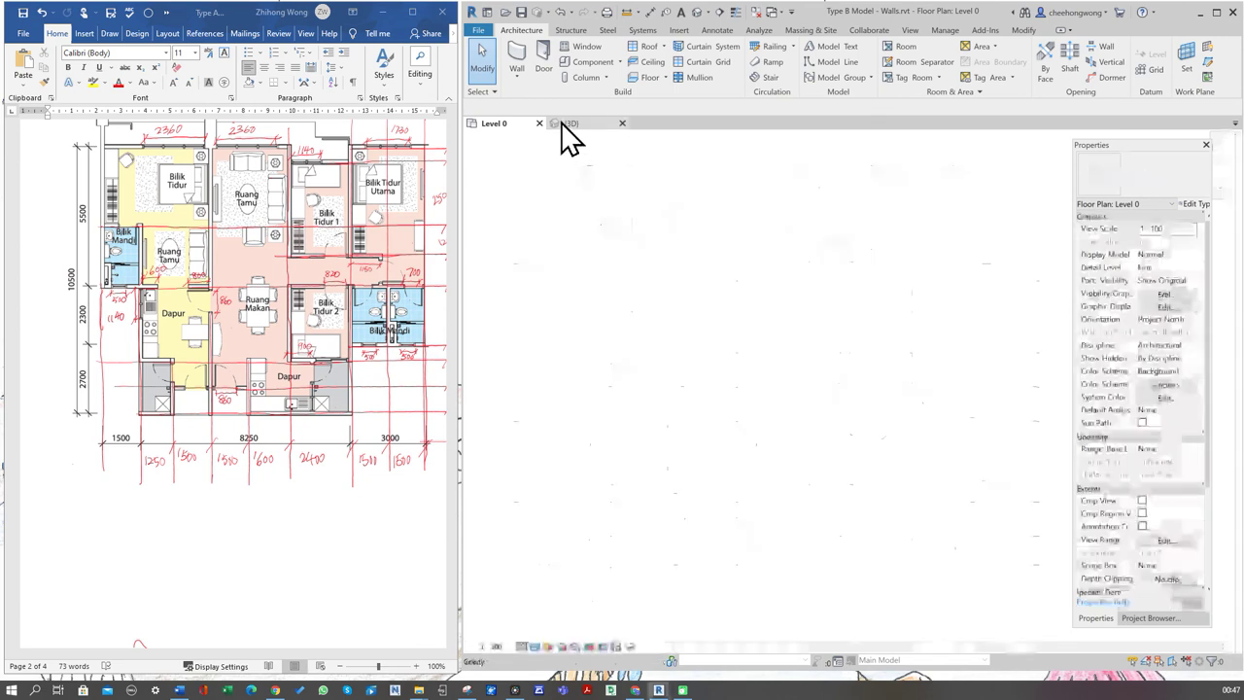
shift+middle_drag(957, 573, 819, 645)
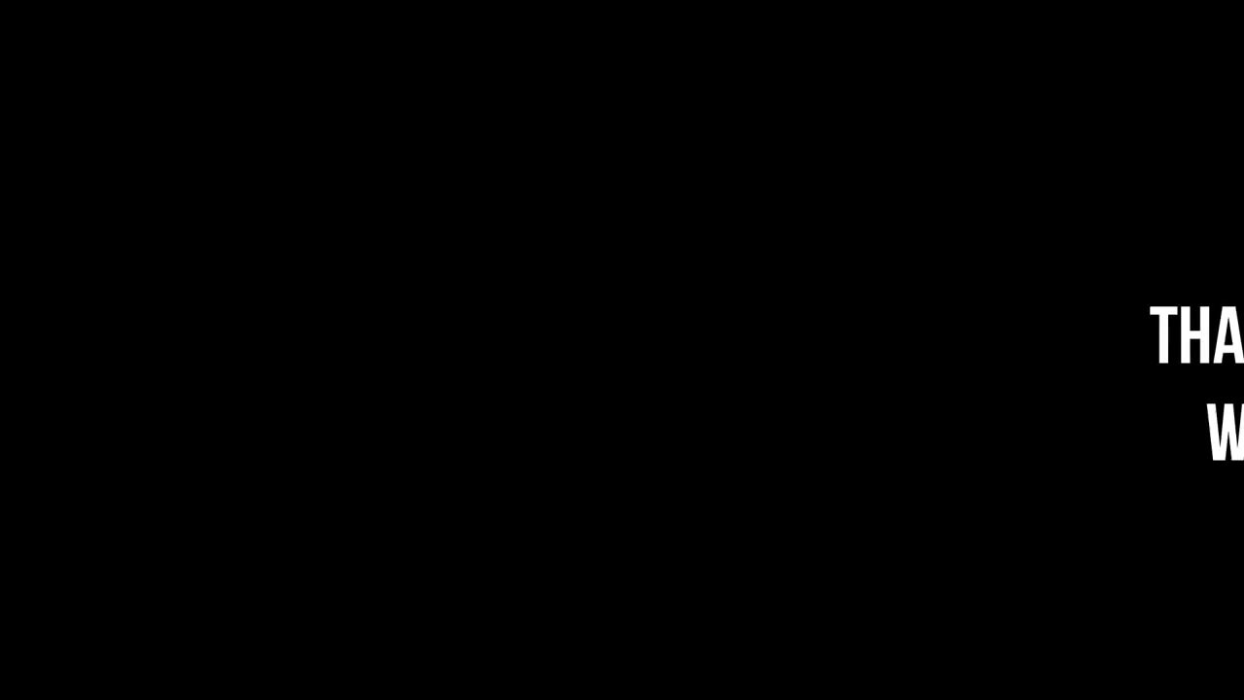